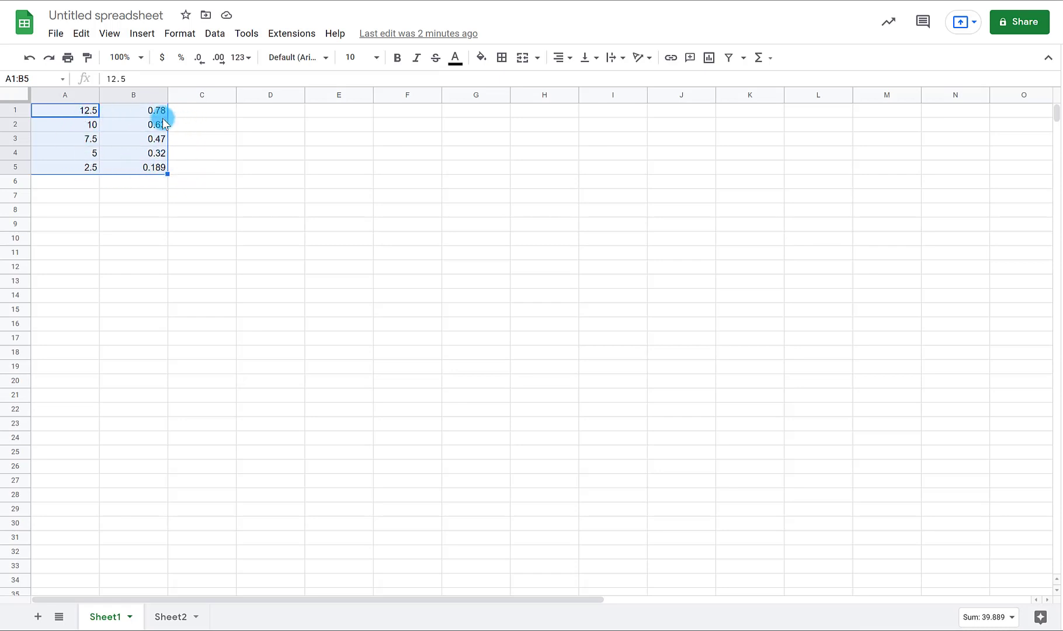
- Insert a chart based on the values in B1:B5
{"action": "left_click", "coordinate": [199, 116]}
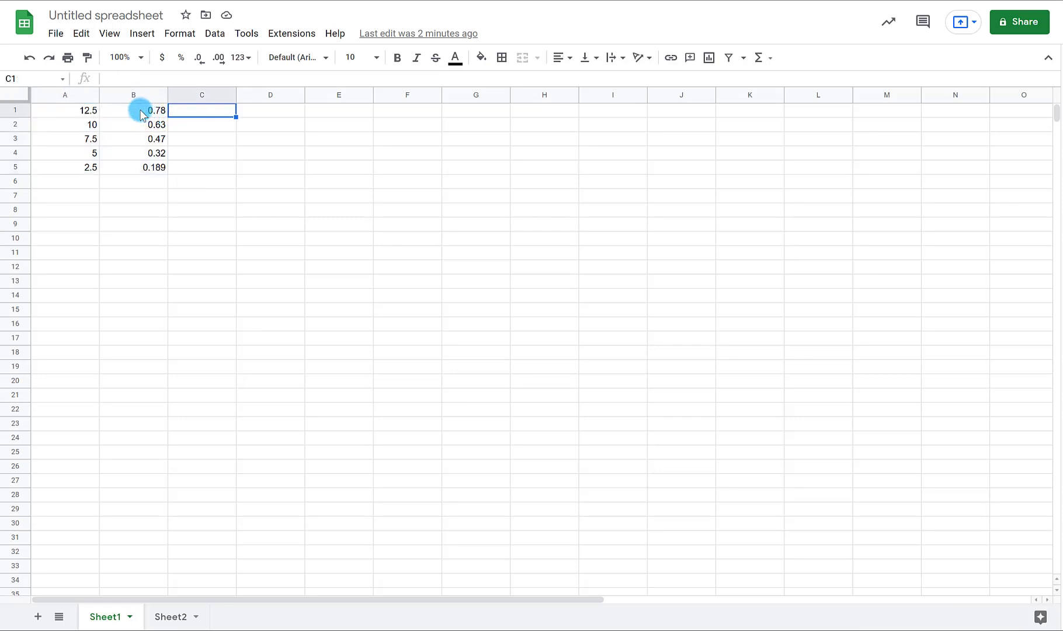
{"action": "left_click_drag", "start_coordinate": [141, 116], "coordinate": [147, 165]}
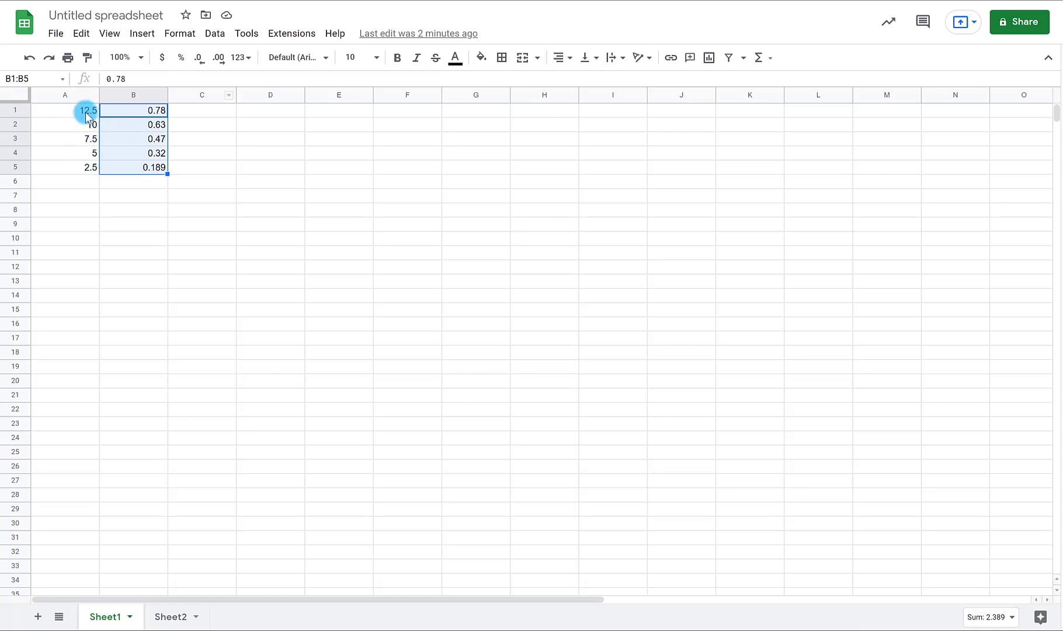
{"action": "left_click", "coordinate": [144, 37]}
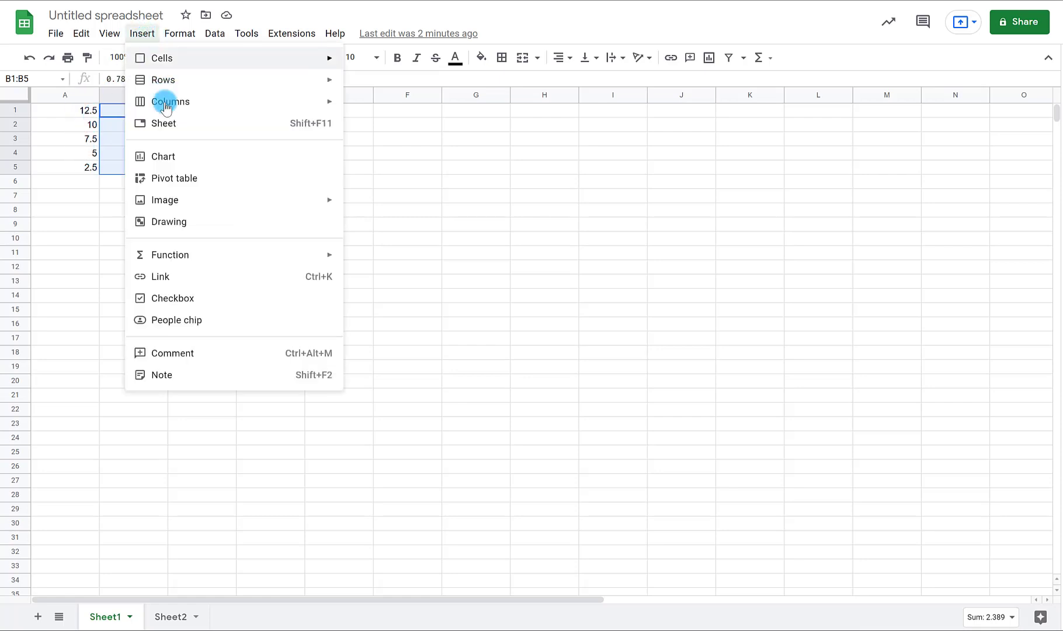
{"action": "left_click", "coordinate": [166, 158]}
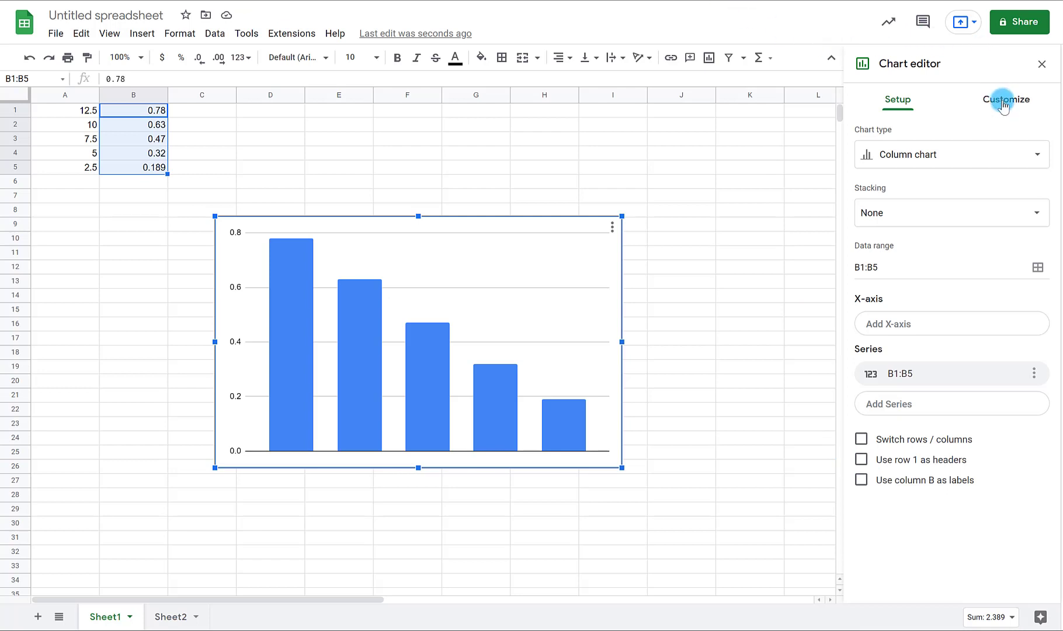
- Change the chart type to a scatter chart
{"action": "left_click", "coordinate": [1012, 153]}
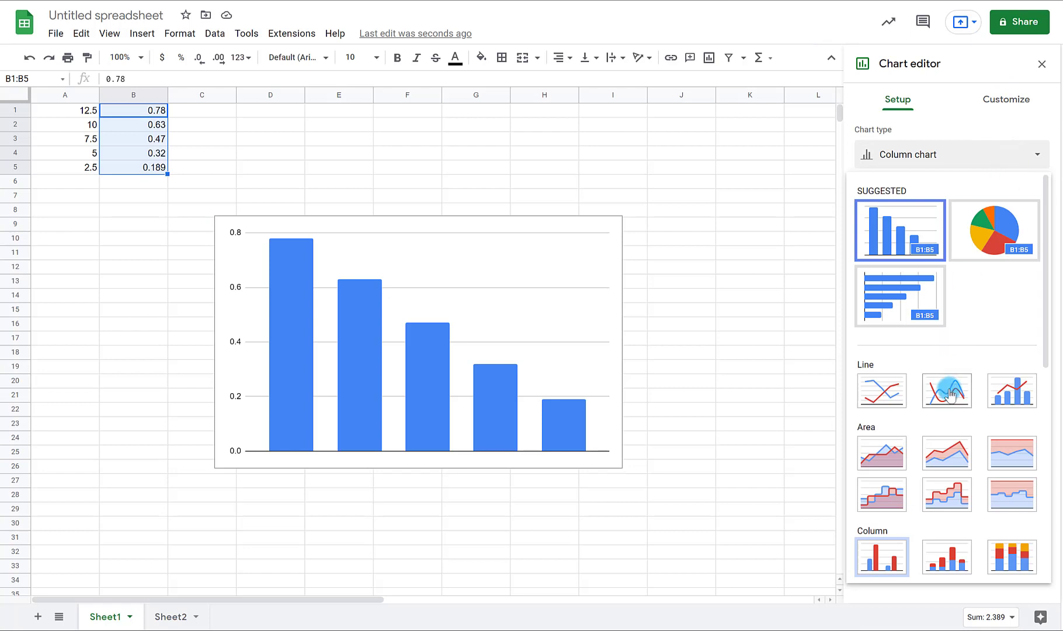
{"action": "scroll", "coordinate": [950, 395], "scroll_direction": "down", "scroll_amount": 5}
{"action": "left_click", "coordinate": [891, 443]}
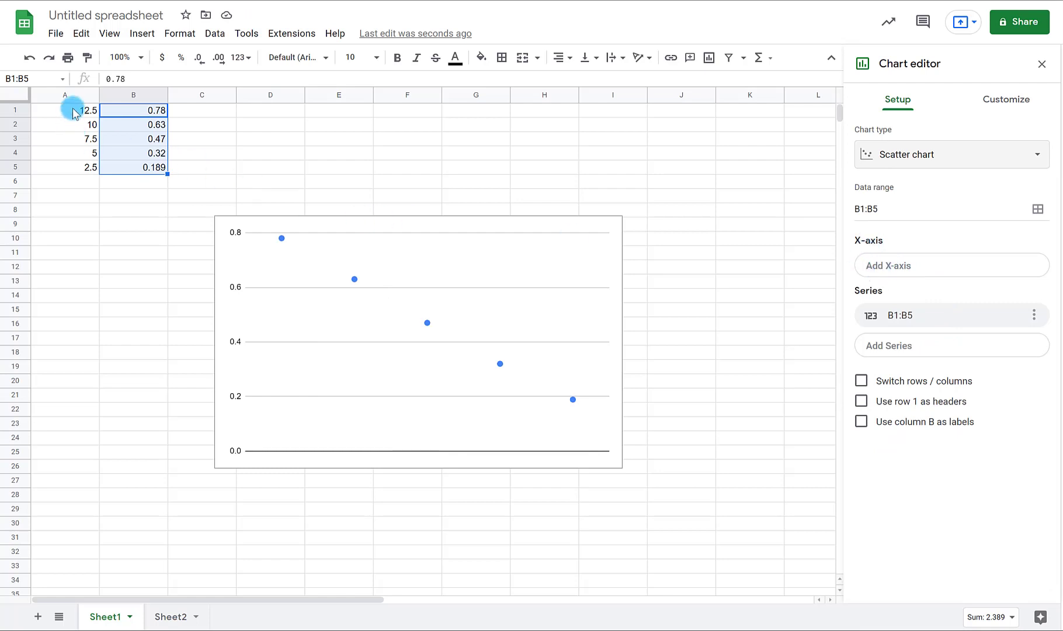
- Add the data range A1:A5 as the X-axis of the scatter chart
{"action": "left_click", "coordinate": [896, 266]}
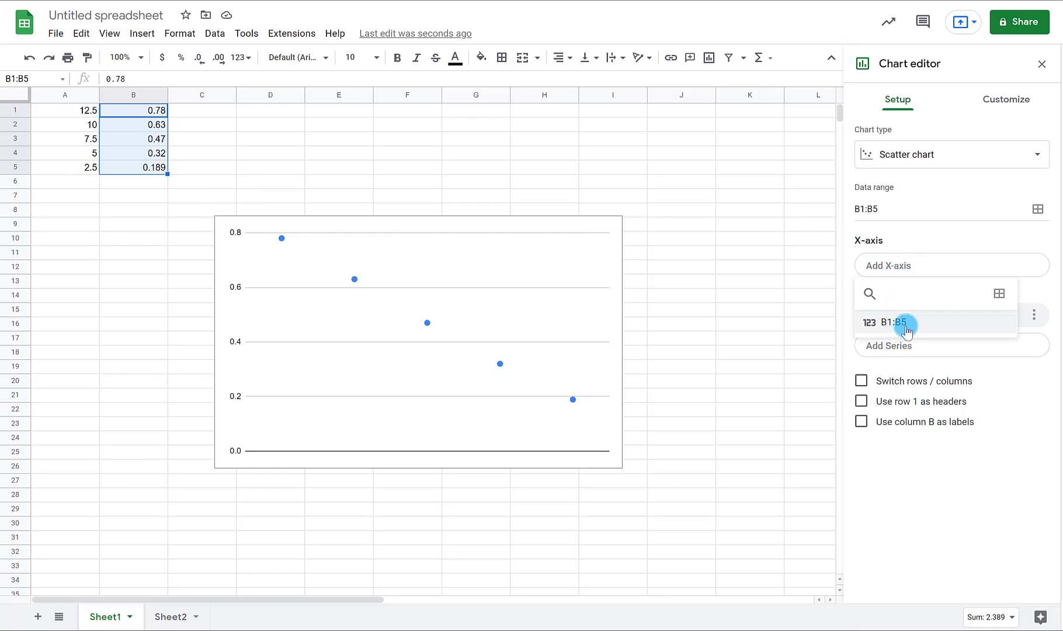
{"action": "left_click", "coordinate": [999, 294]}
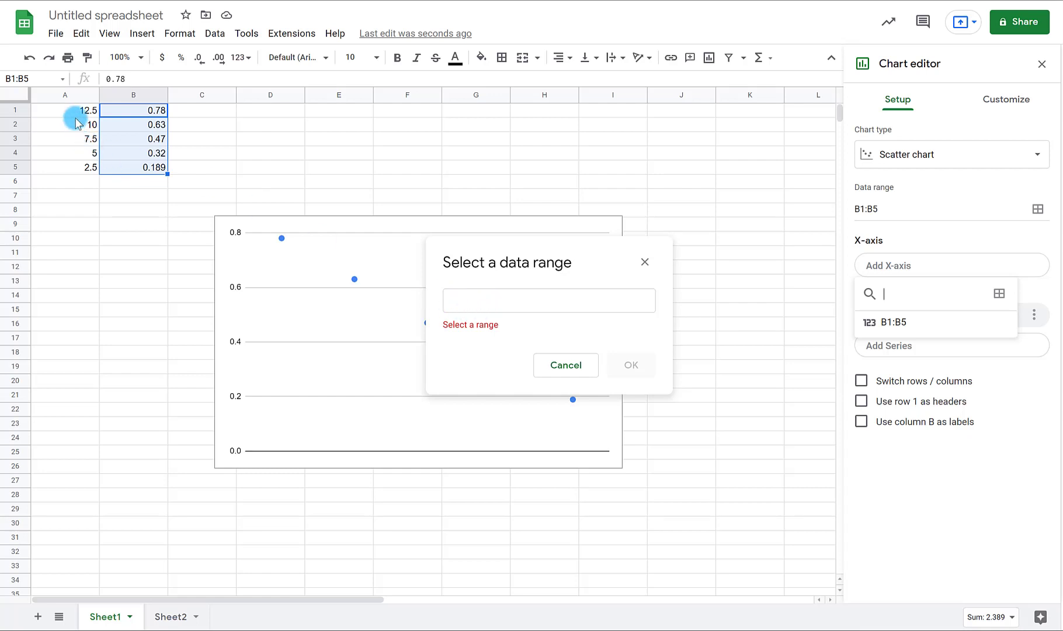
{"action": "left_click_drag", "start_coordinate": [76, 116], "coordinate": [81, 170]}
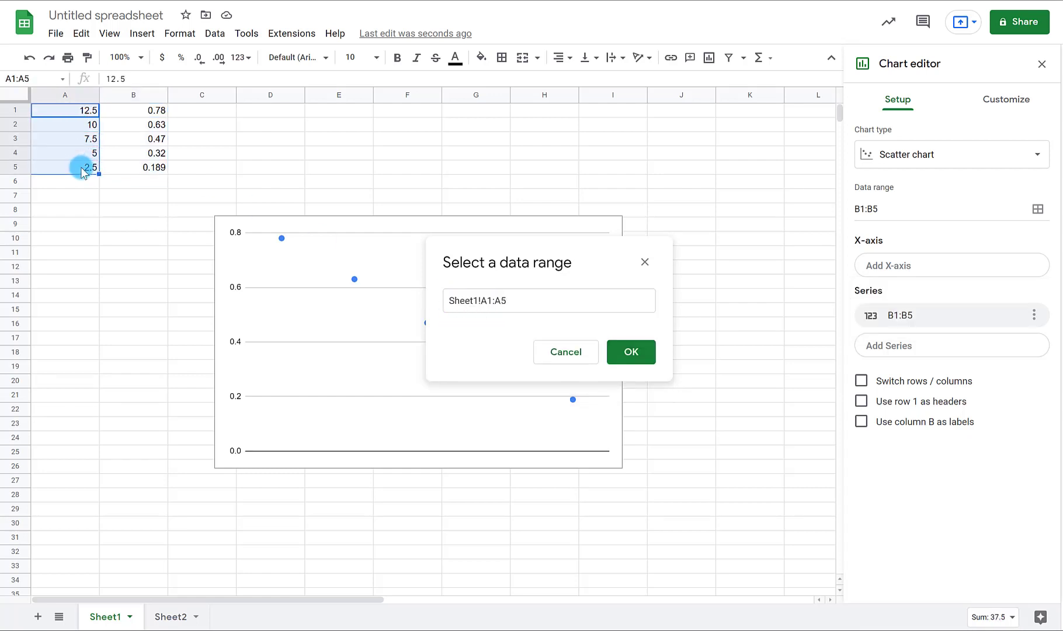
{"action": "left_click", "coordinate": [638, 355]}
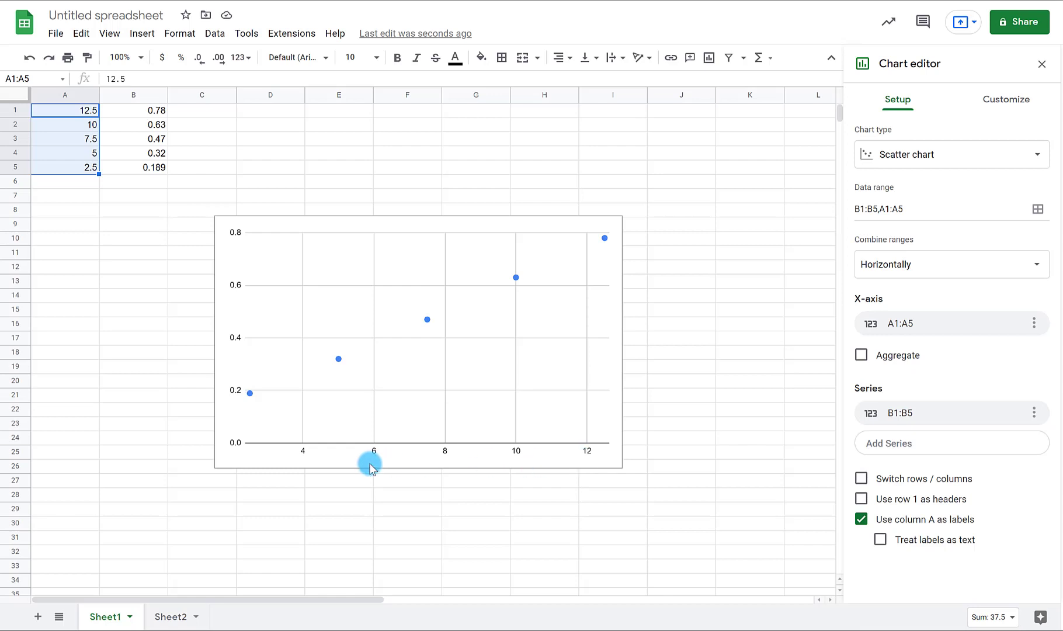
- Examine the chart's gridline and tick settings for the horizontal axis, including the major spacing type options
{"action": "left_click", "coordinate": [304, 452]}
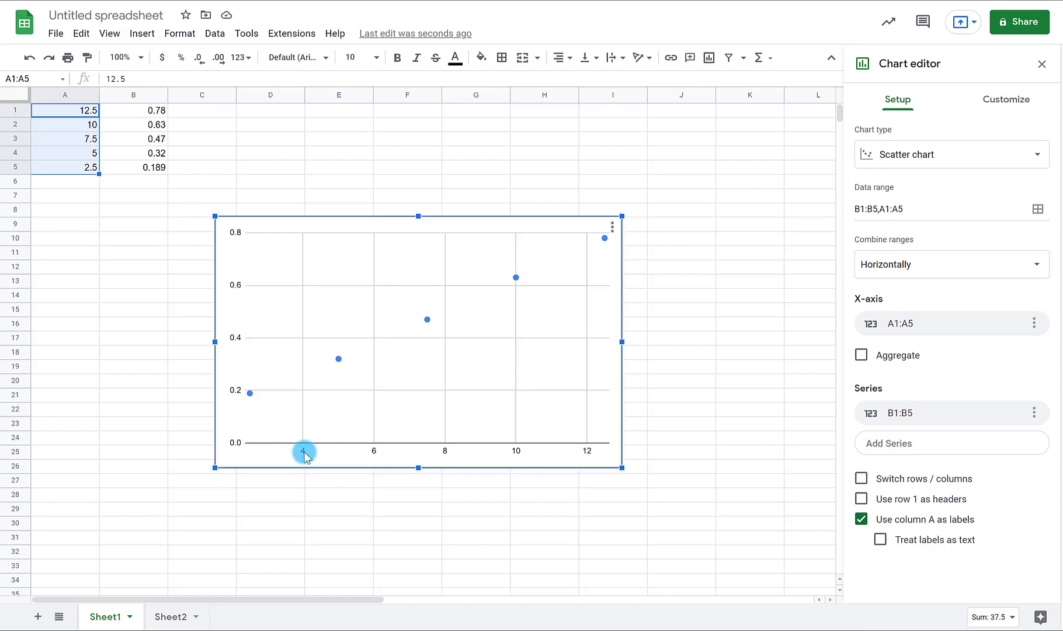
{"action": "right_click", "coordinate": [304, 452]}
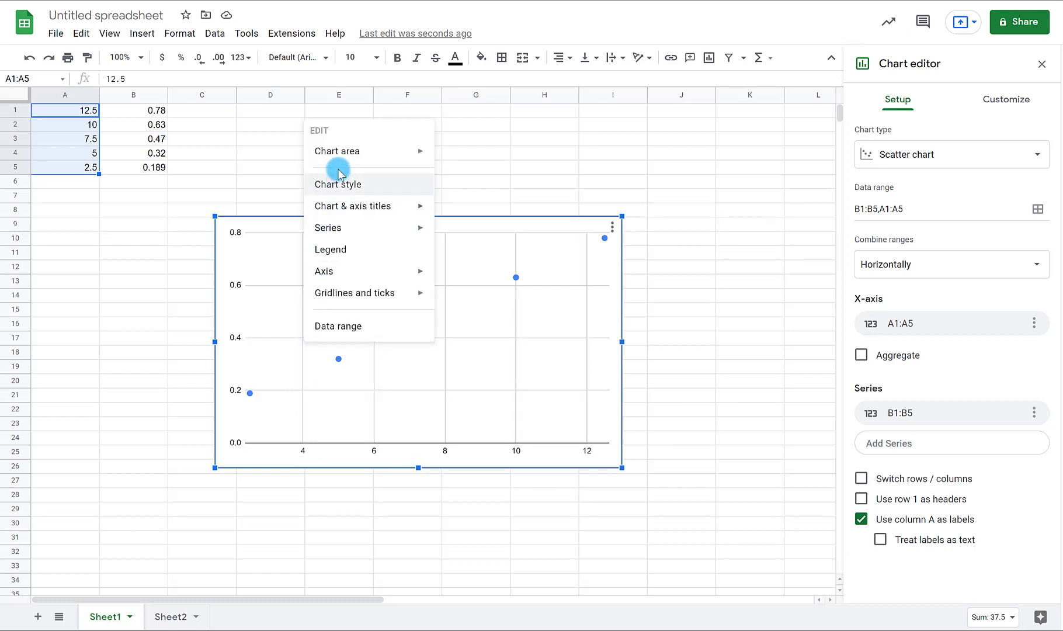
{"action": "mouse_move", "coordinate": [361, 293]}
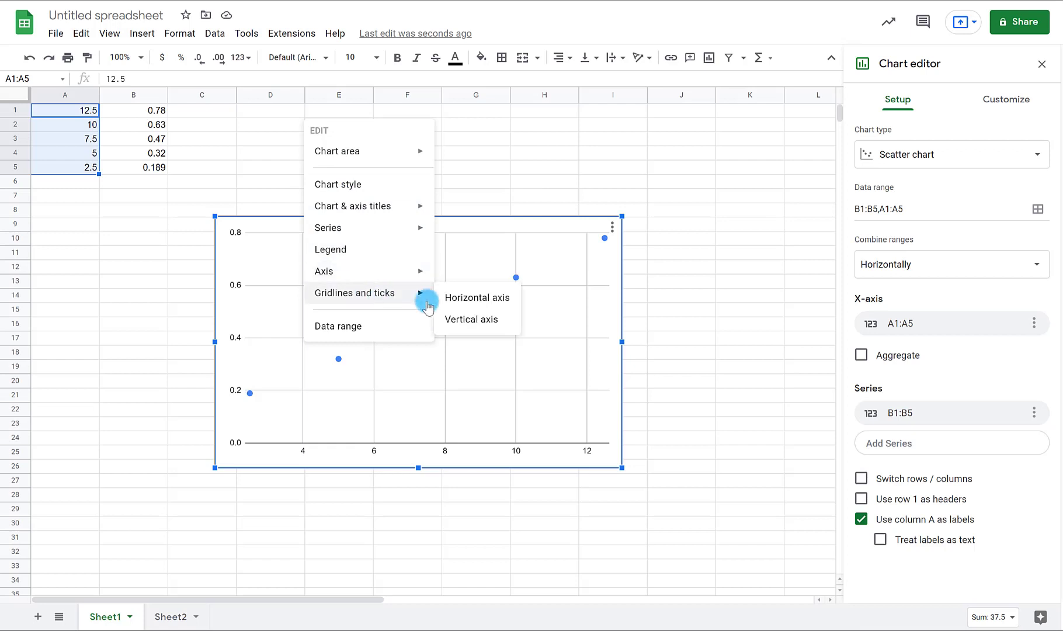
{"action": "left_click", "coordinate": [474, 299]}
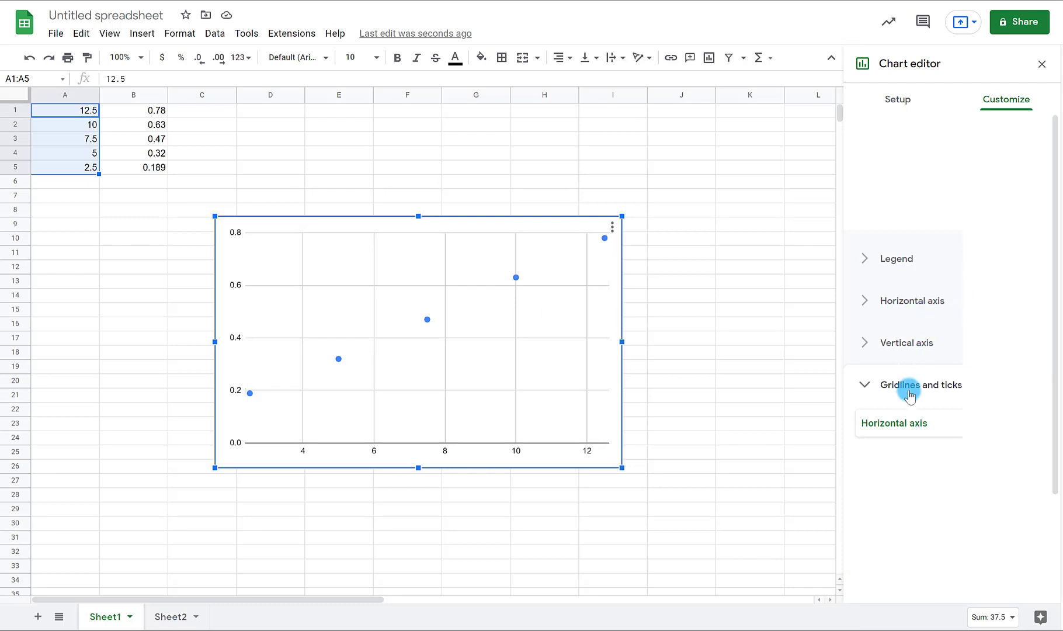
{"action": "left_click", "coordinate": [985, 423]}
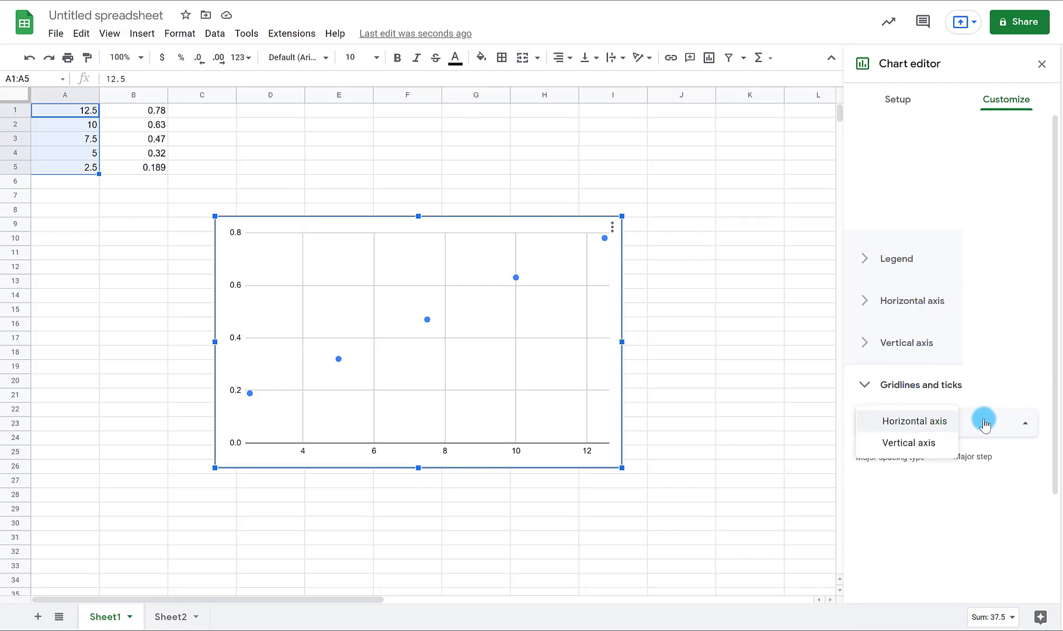
{"action": "left_click", "coordinate": [909, 425]}
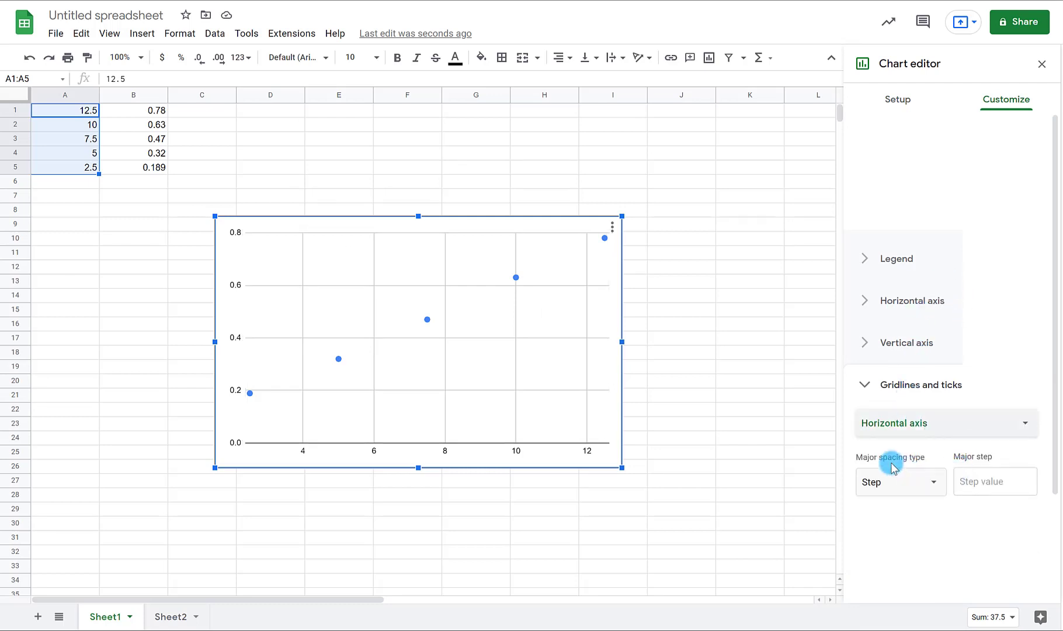
{"action": "scroll", "coordinate": [933, 471], "scroll_direction": "down", "scroll_amount": 3}
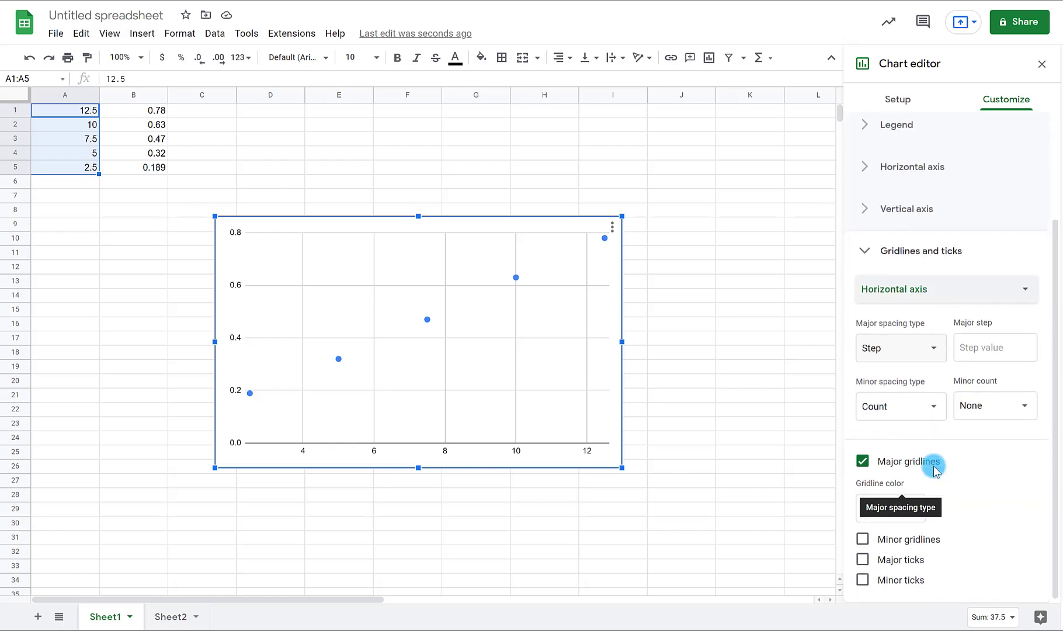
{"action": "left_click", "coordinate": [934, 348]}
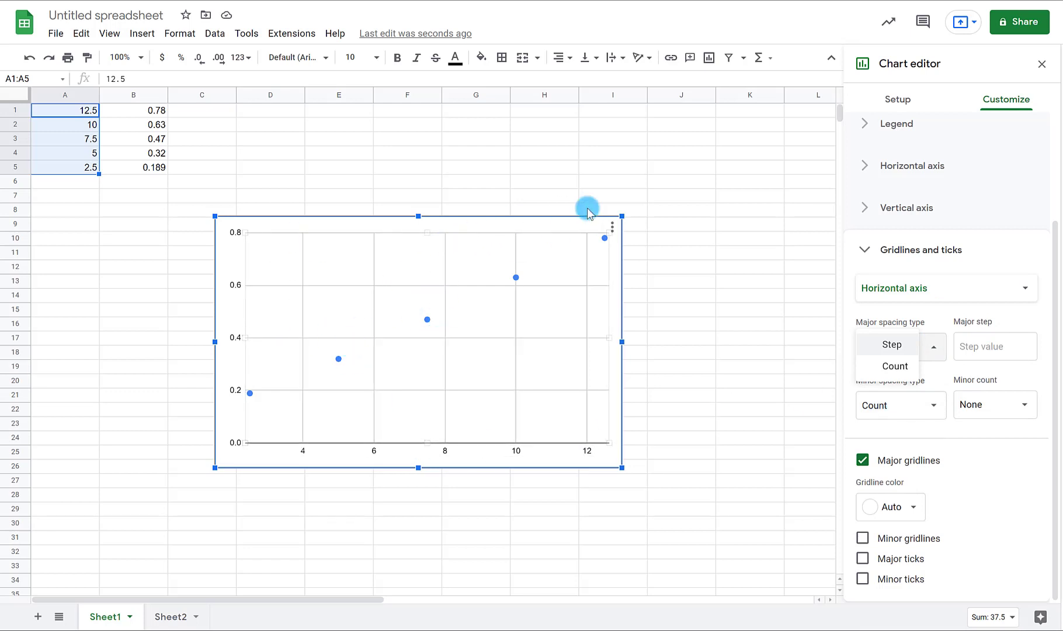
{"action": "left_click", "coordinate": [863, 242]}
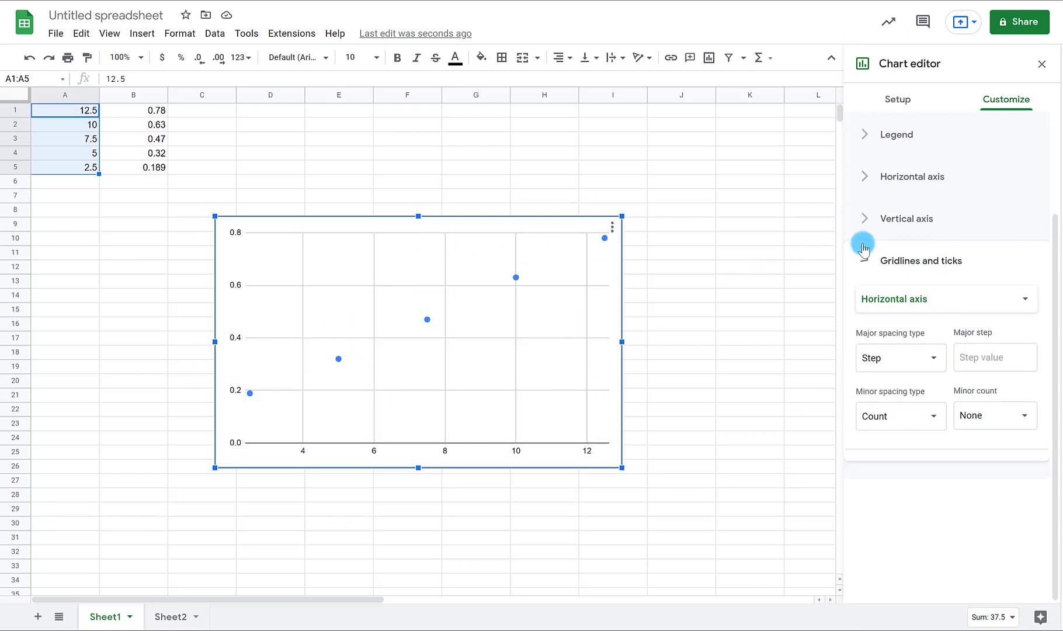
{"action": "left_click", "coordinate": [863, 247]}
{"action": "left_click", "coordinate": [430, 327]}
{"action": "right_click", "coordinate": [428, 321]}
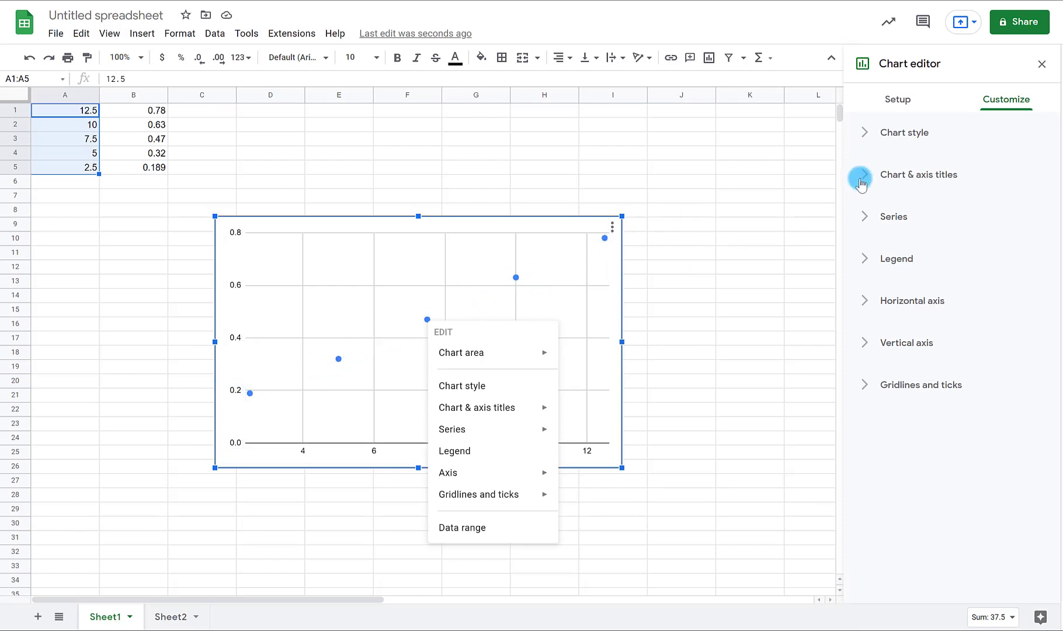
{"action": "left_click", "coordinate": [867, 217]}
{"action": "left_click", "coordinate": [990, 106]}
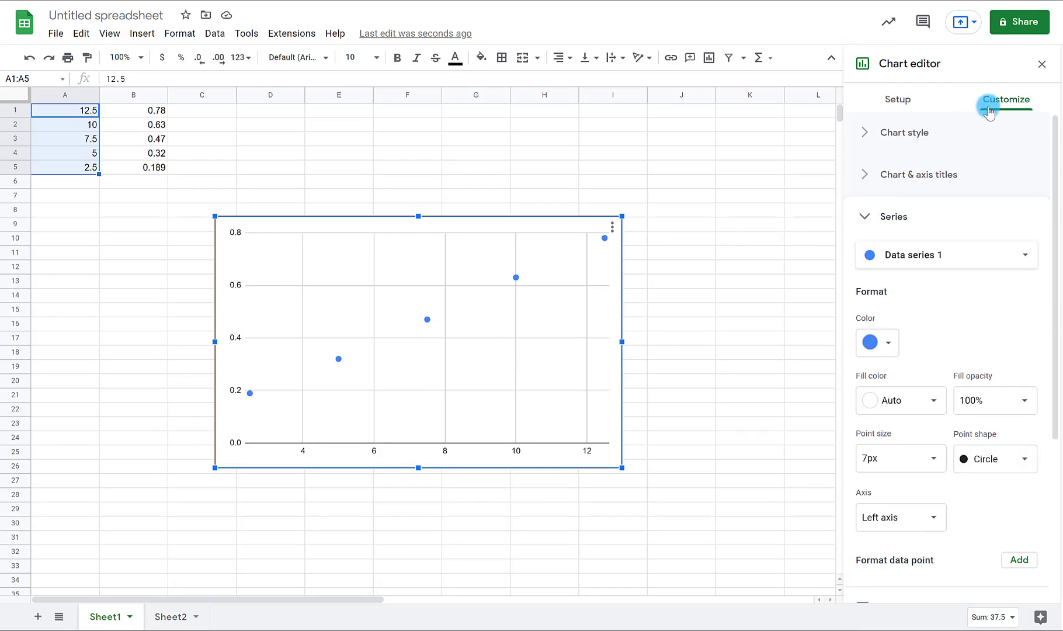
{"action": "left_click", "coordinate": [1035, 66]}
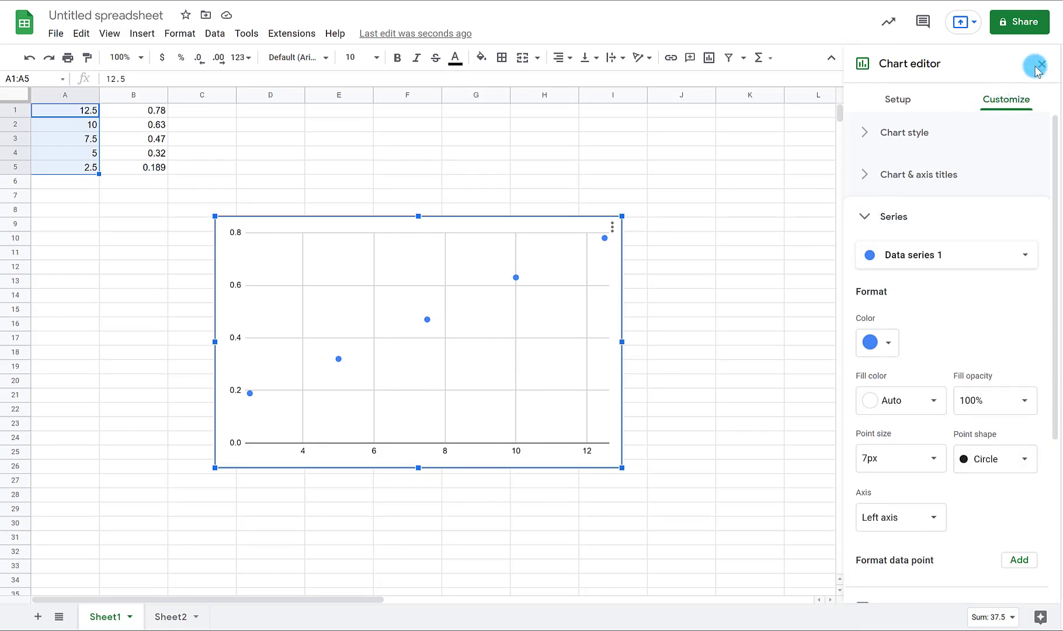
{"action": "left_click", "coordinate": [485, 308]}
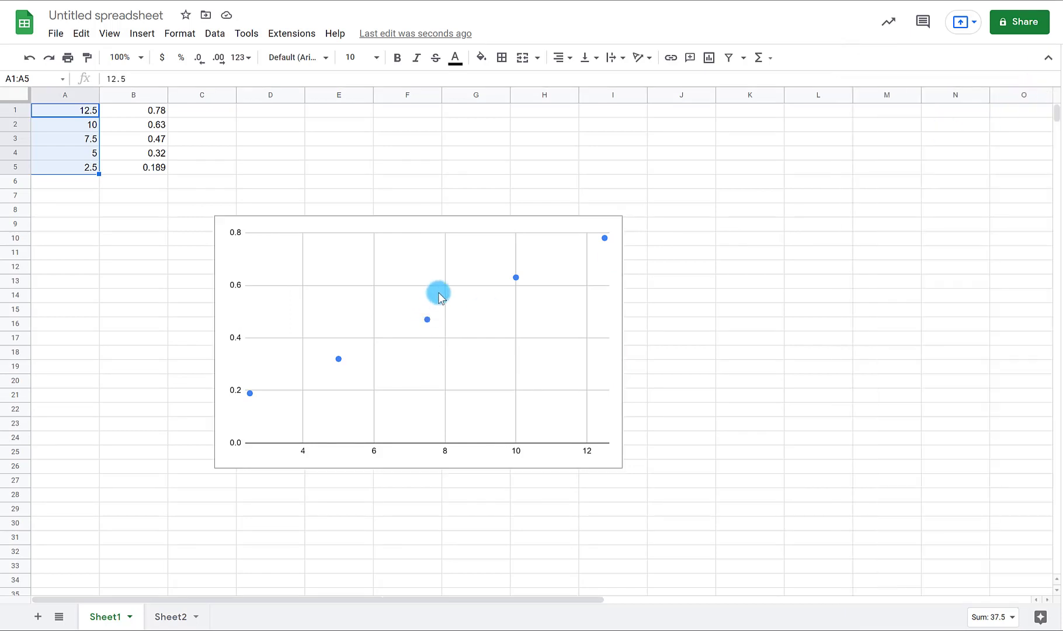
- Reopen the scatter chart for editing and add a trendline to its data series
{"action": "left_click", "coordinate": [465, 268]}
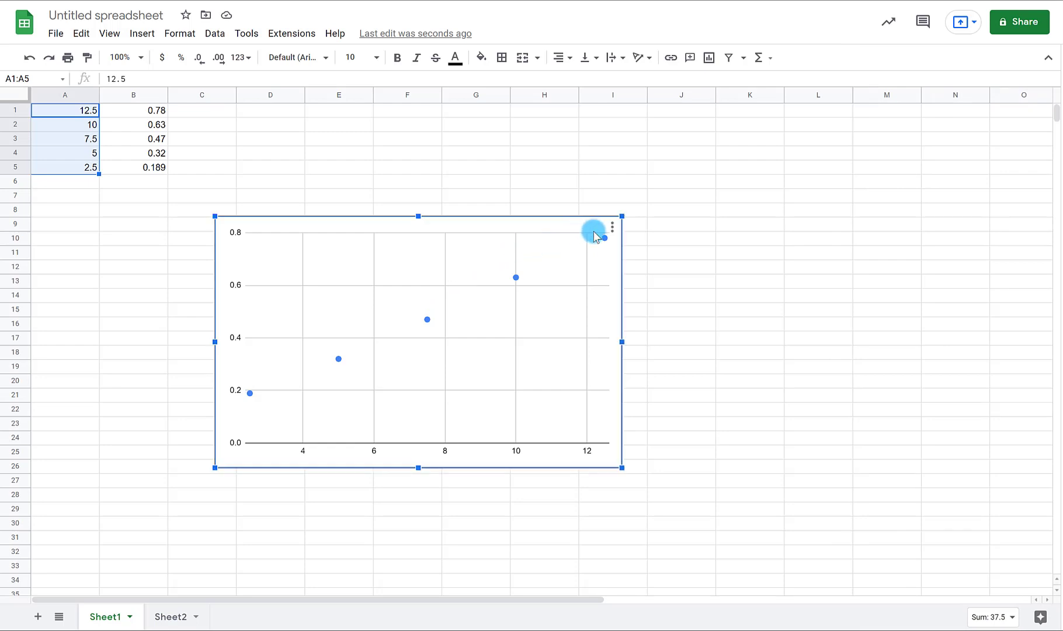
{"action": "left_click", "coordinate": [614, 226]}
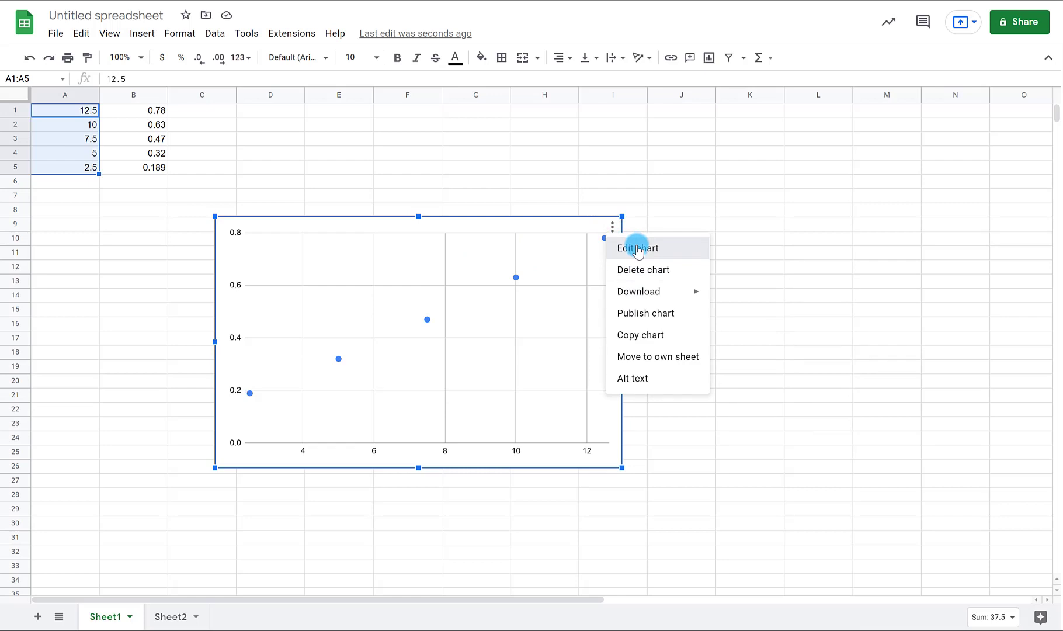
{"action": "left_click", "coordinate": [637, 248]}
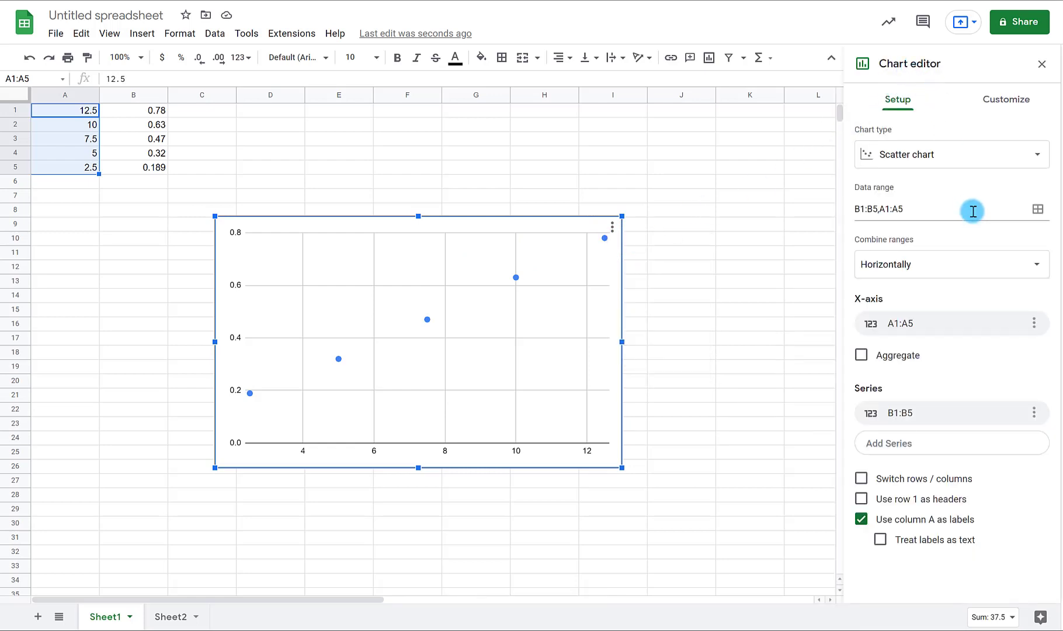
{"action": "left_click", "coordinate": [1016, 100]}
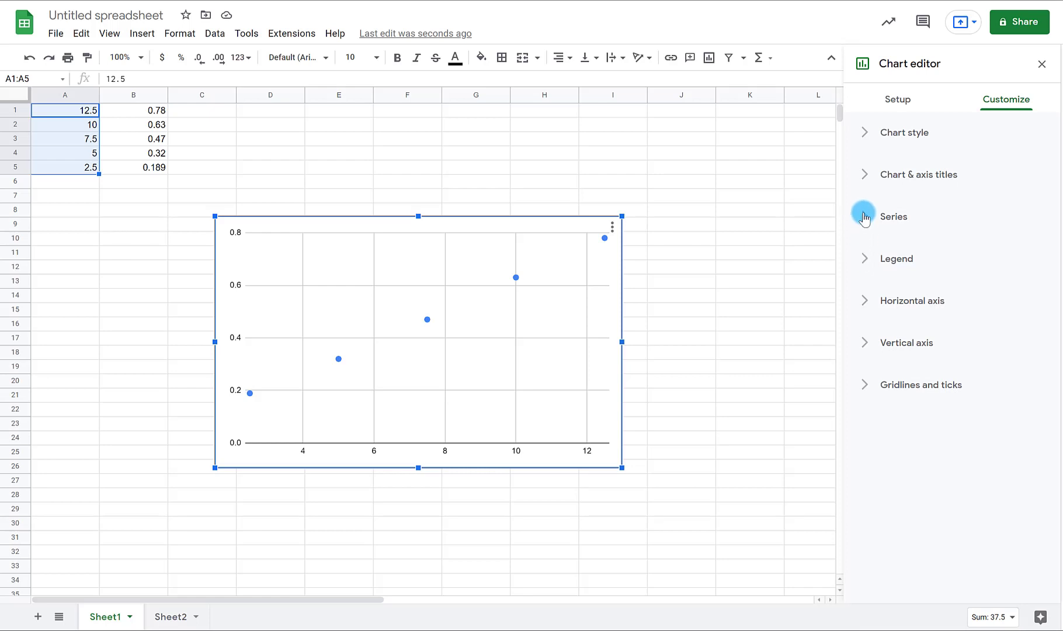
{"action": "left_click", "coordinate": [502, 284]}
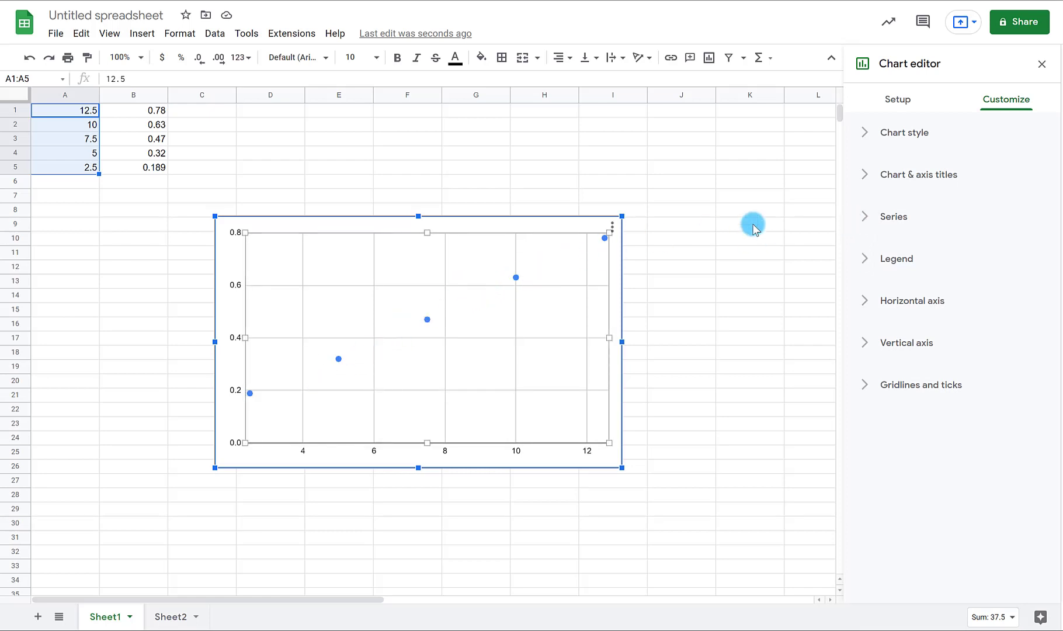
{"action": "left_click", "coordinate": [867, 218]}
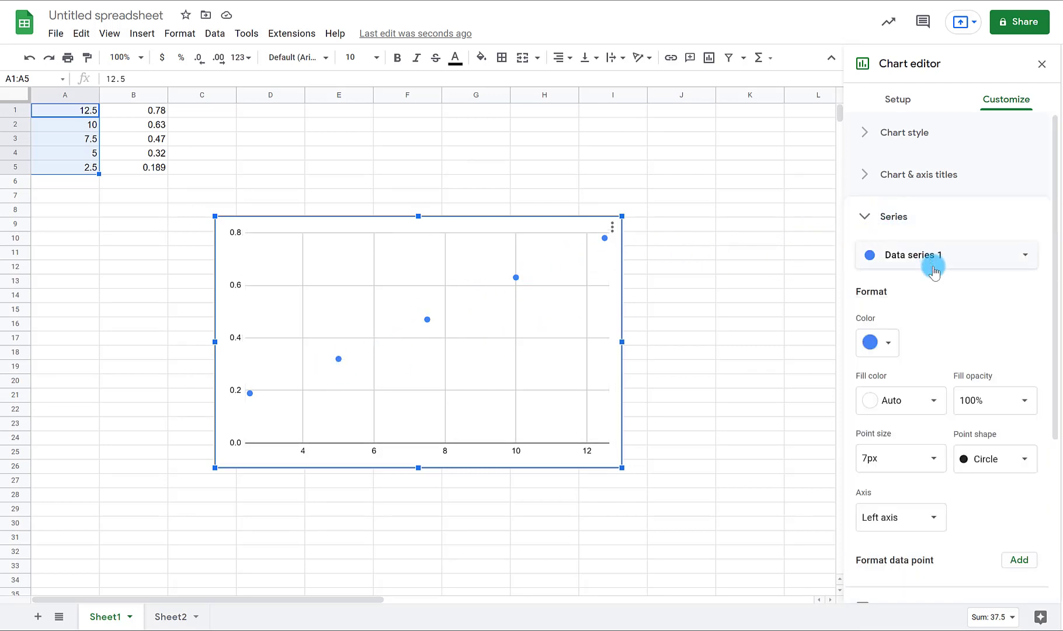
{"action": "scroll", "coordinate": [944, 458], "scroll_direction": "down", "scroll_amount": 3}
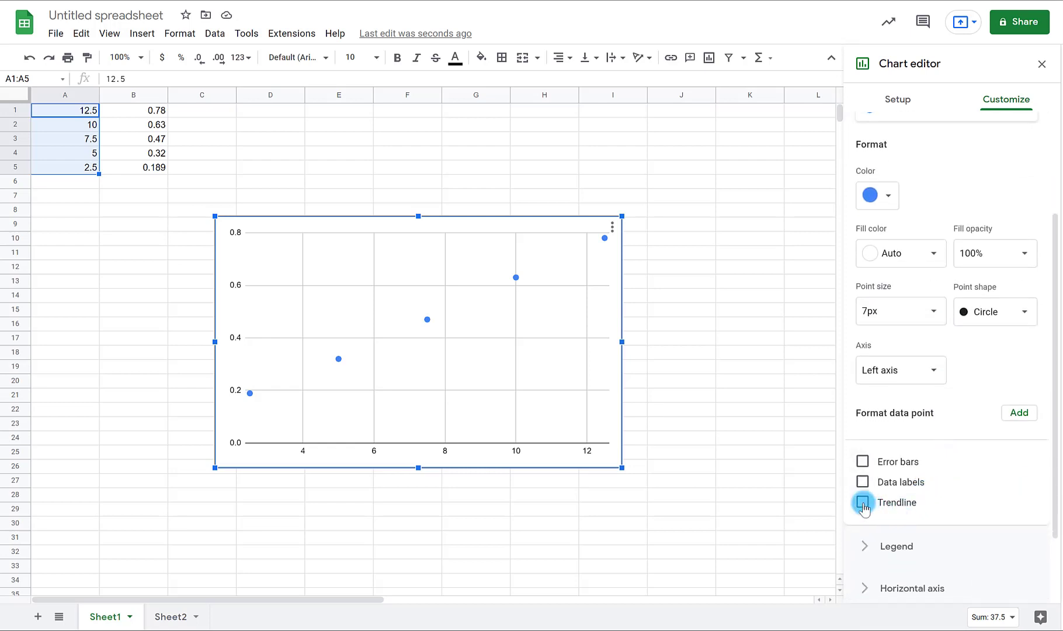
{"action": "left_click", "coordinate": [862, 503]}
- Set the trendline's label to Use Equation so the chart shows the line's equation
{"action": "scroll", "coordinate": [869, 504], "scroll_direction": "down", "scroll_amount": 3}
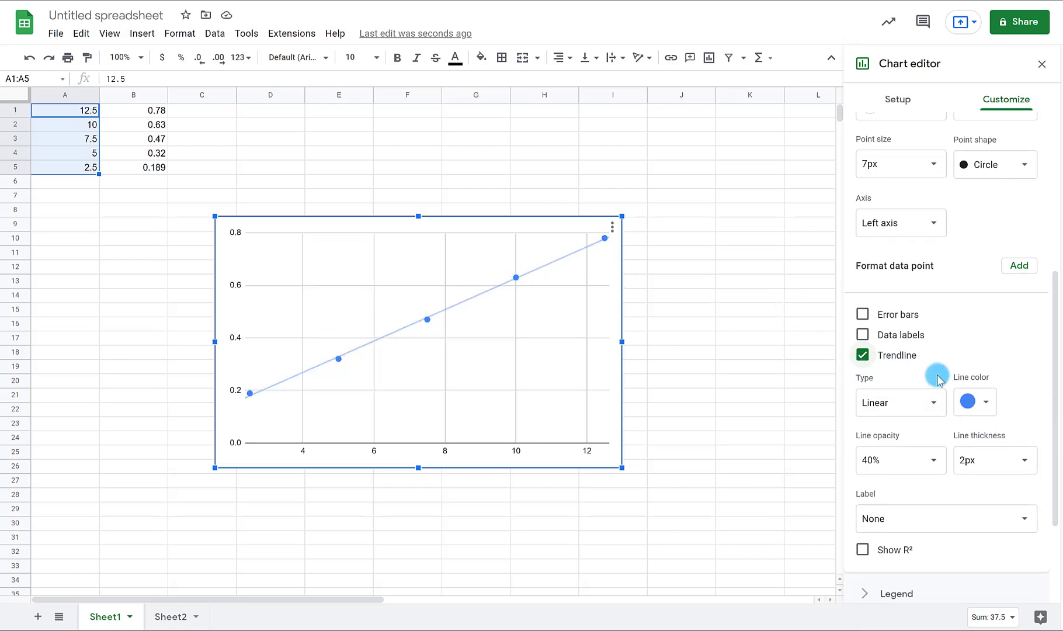
{"action": "scroll", "coordinate": [934, 396], "scroll_direction": "down", "scroll_amount": 1}
{"action": "scroll", "coordinate": [934, 396], "scroll_direction": "down", "scroll_amount": 1}
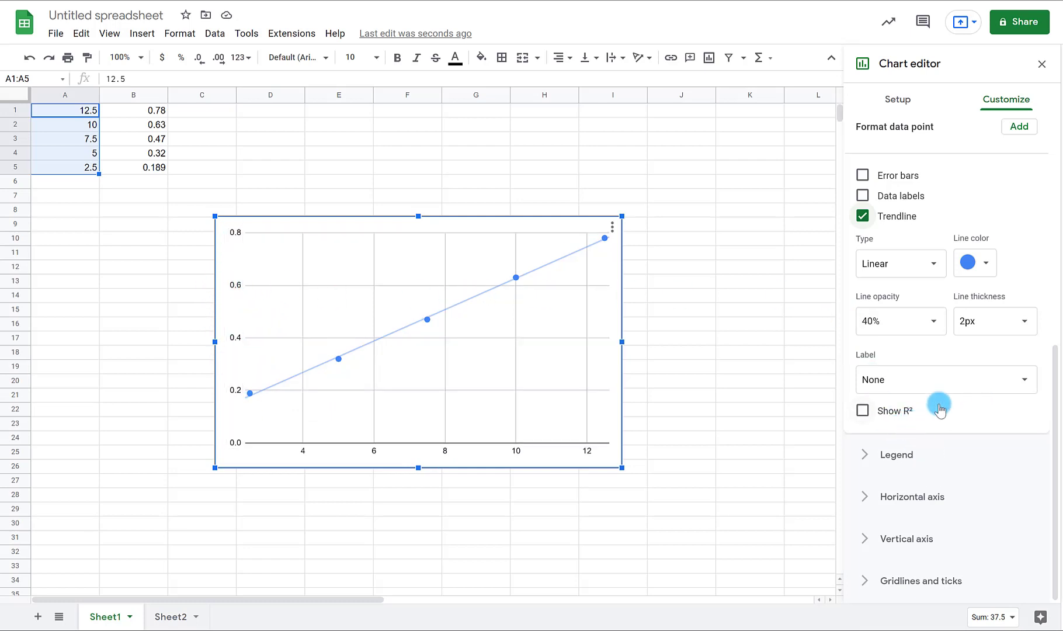
{"action": "left_click", "coordinate": [1022, 382]}
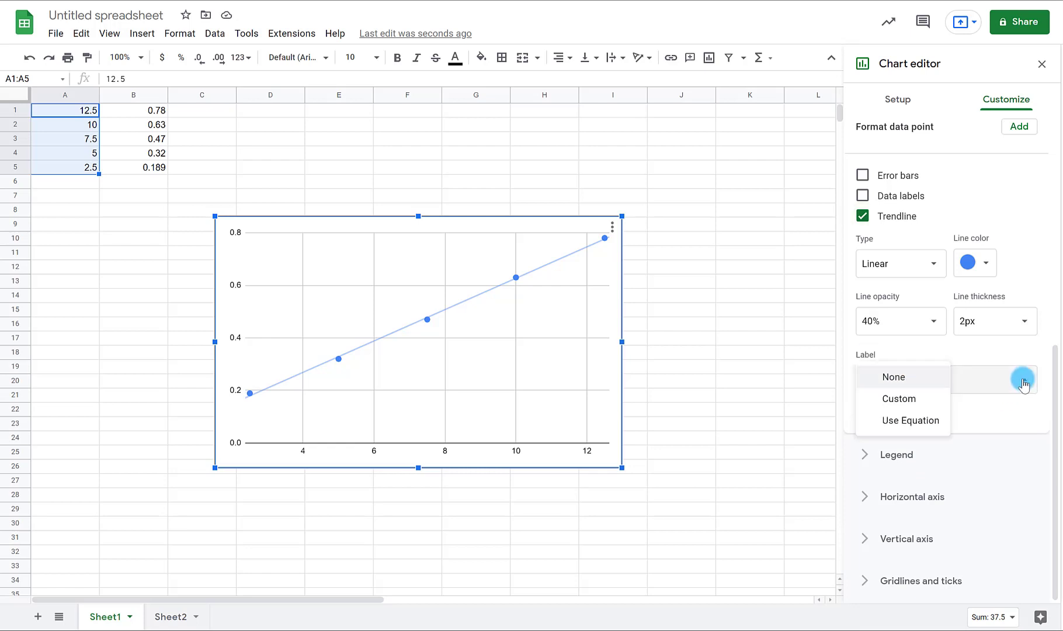
{"action": "left_click", "coordinate": [904, 422]}
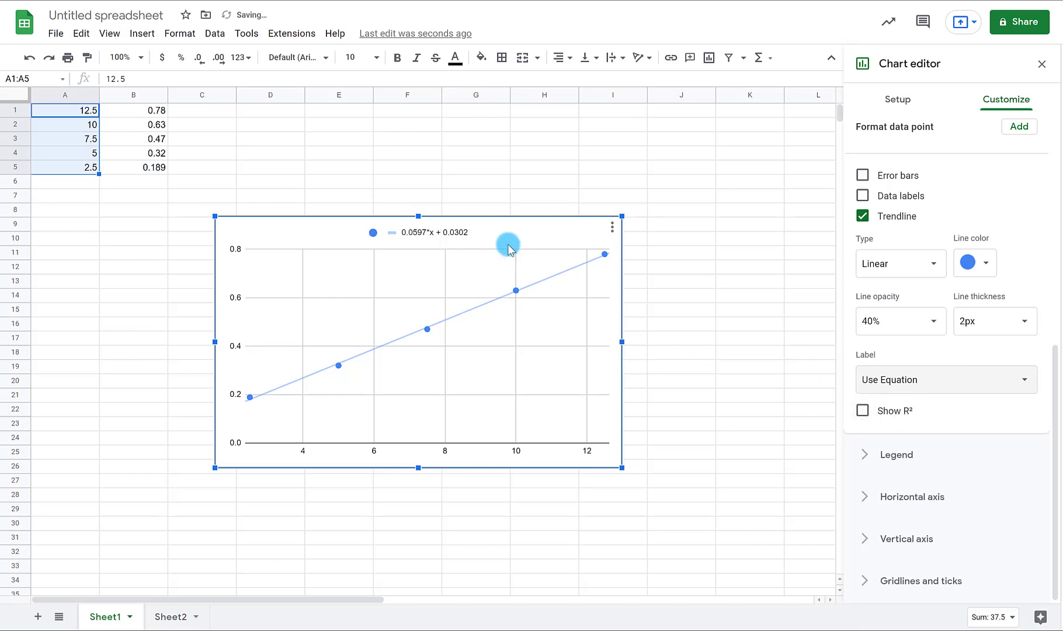
{"action": "left_click", "coordinate": [427, 236]}
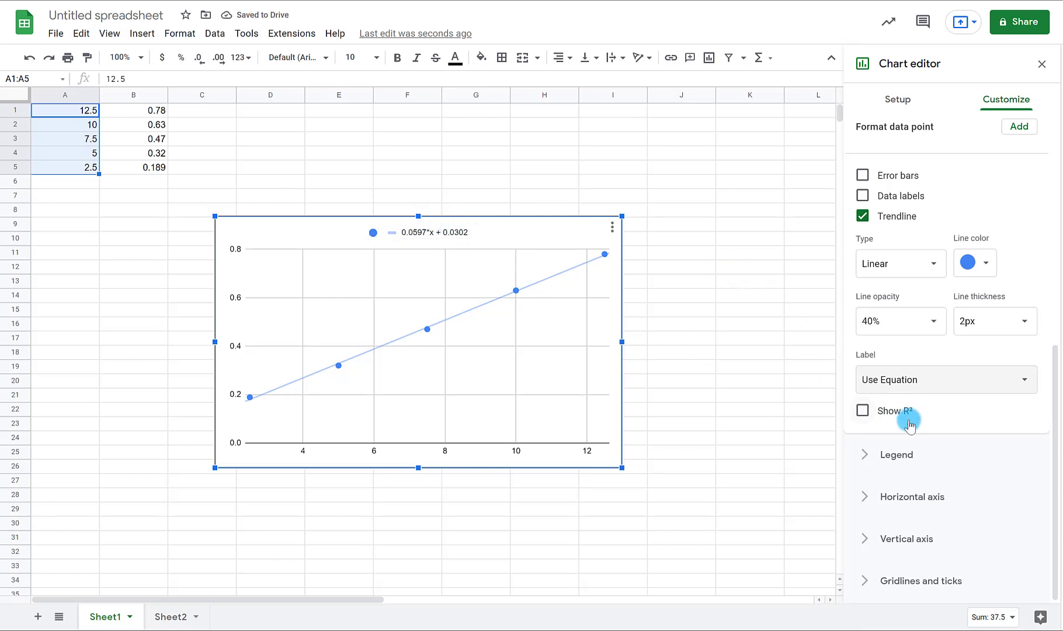
- Show the R² value alongside the trendline equation in the Sheet1 scatter chart
{"action": "left_click", "coordinate": [863, 412]}
{"action": "left_click", "coordinate": [623, 248]}
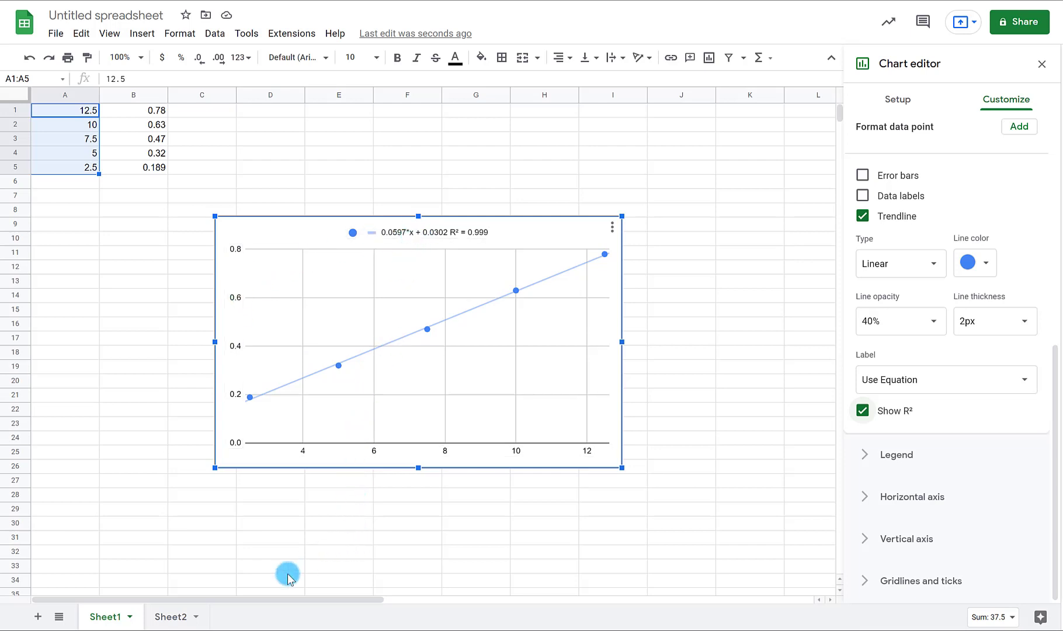
- Select cell C1 on Sheet2 for the calculation and check the trendline equation on Sheet1's chart
{"action": "left_click", "coordinate": [173, 618]}
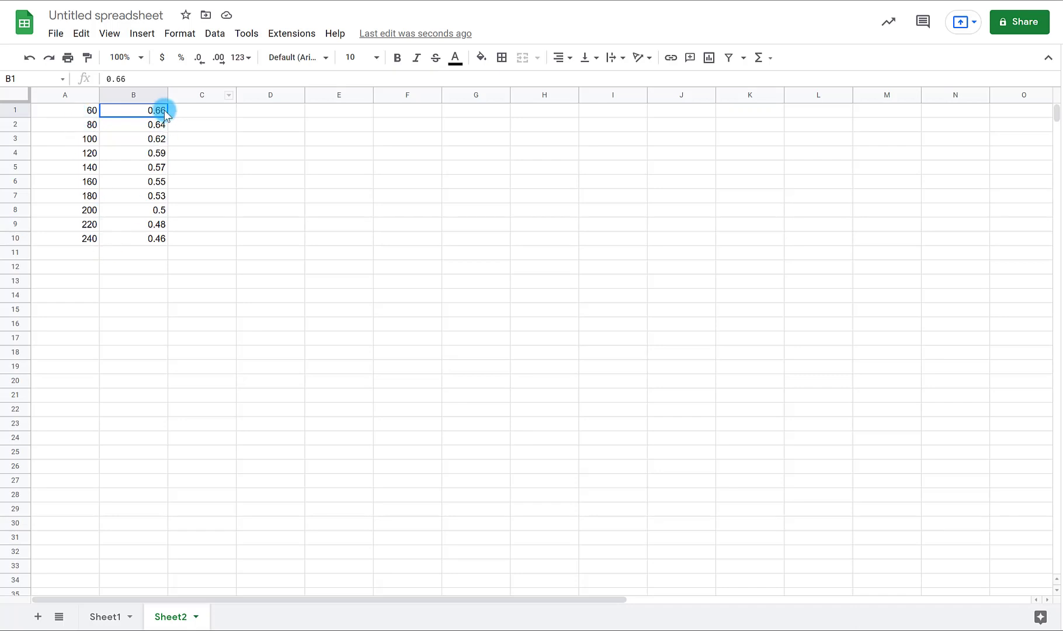
{"action": "left_click", "coordinate": [191, 138]}
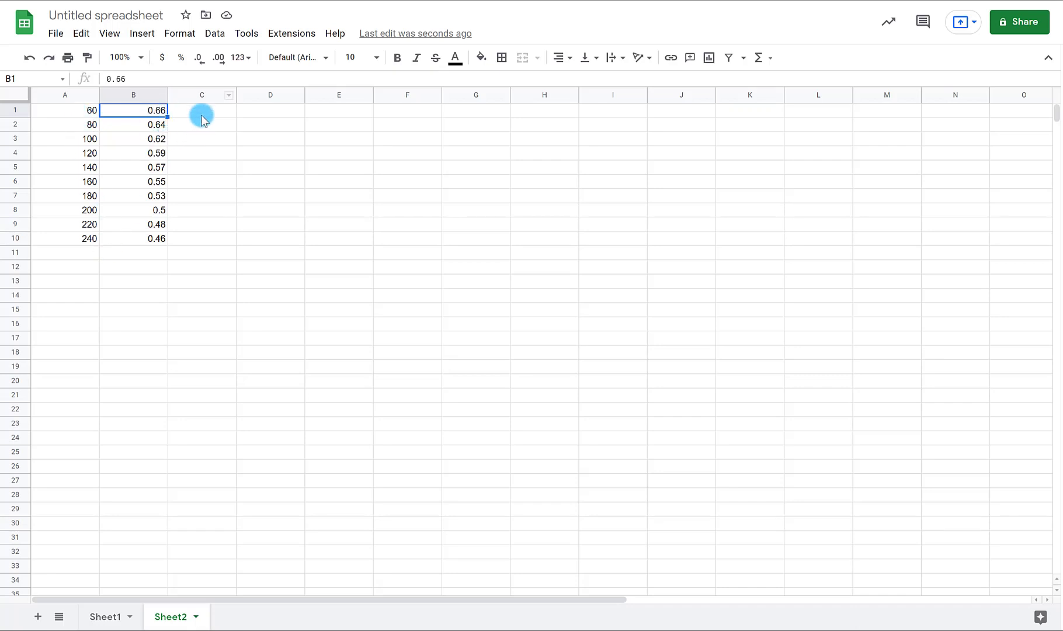
{"action": "left_click", "coordinate": [156, 112]}
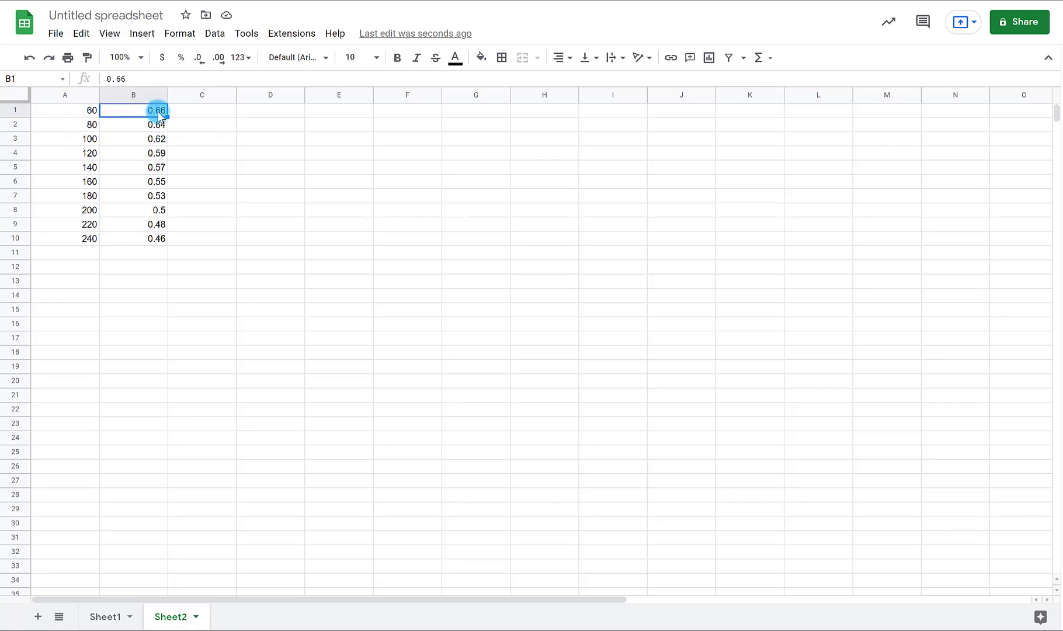
{"action": "left_click", "coordinate": [216, 112]}
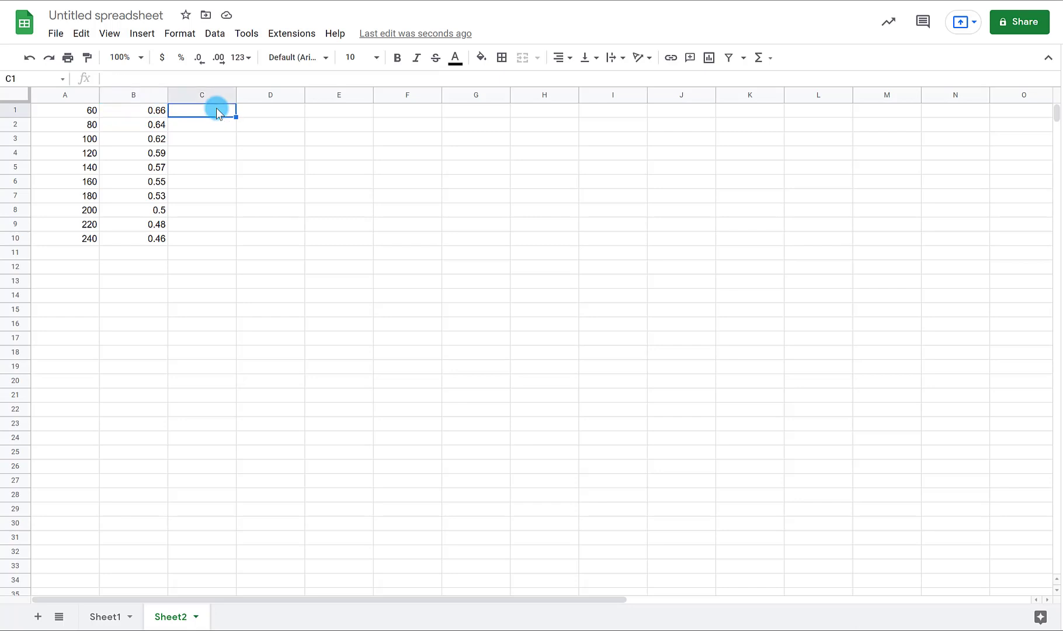
{"action": "left_click", "coordinate": [124, 81]}
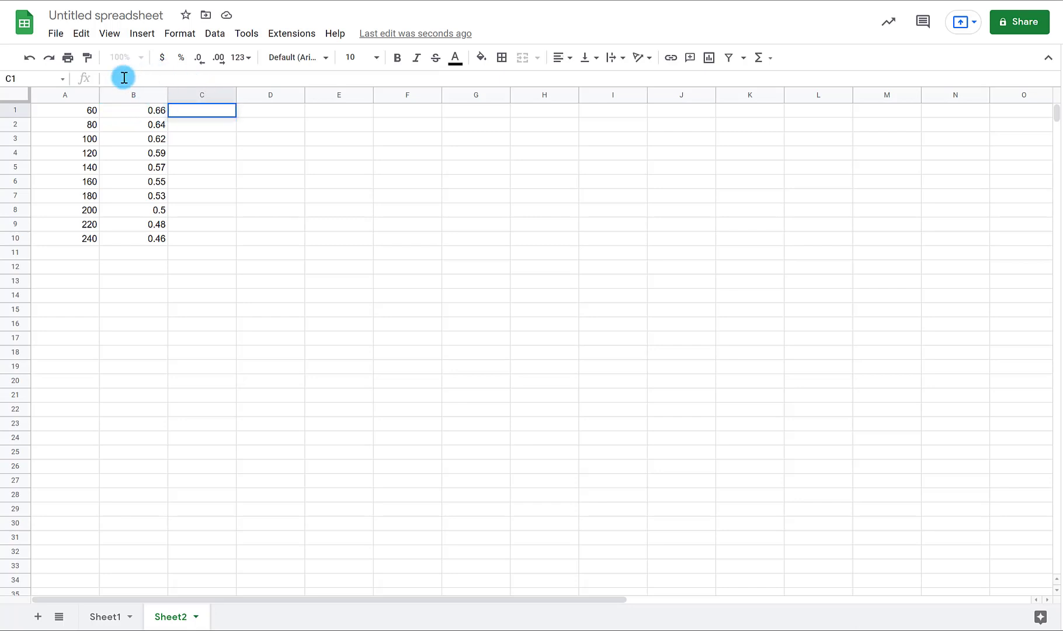
{"action": "left_click", "coordinate": [119, 618]}
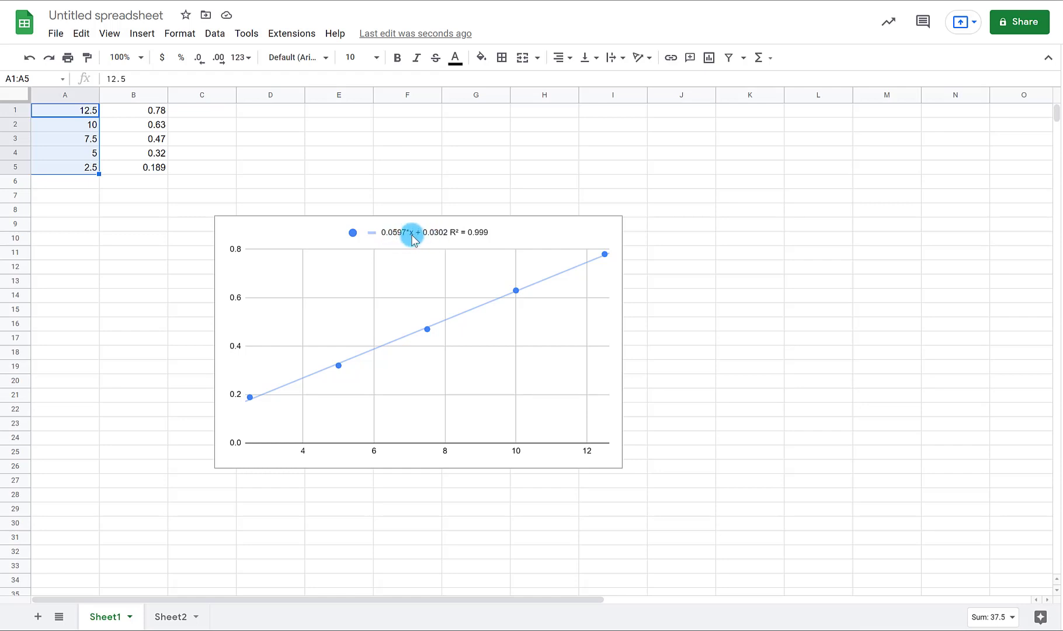
{"action": "left_click", "coordinate": [182, 619]}
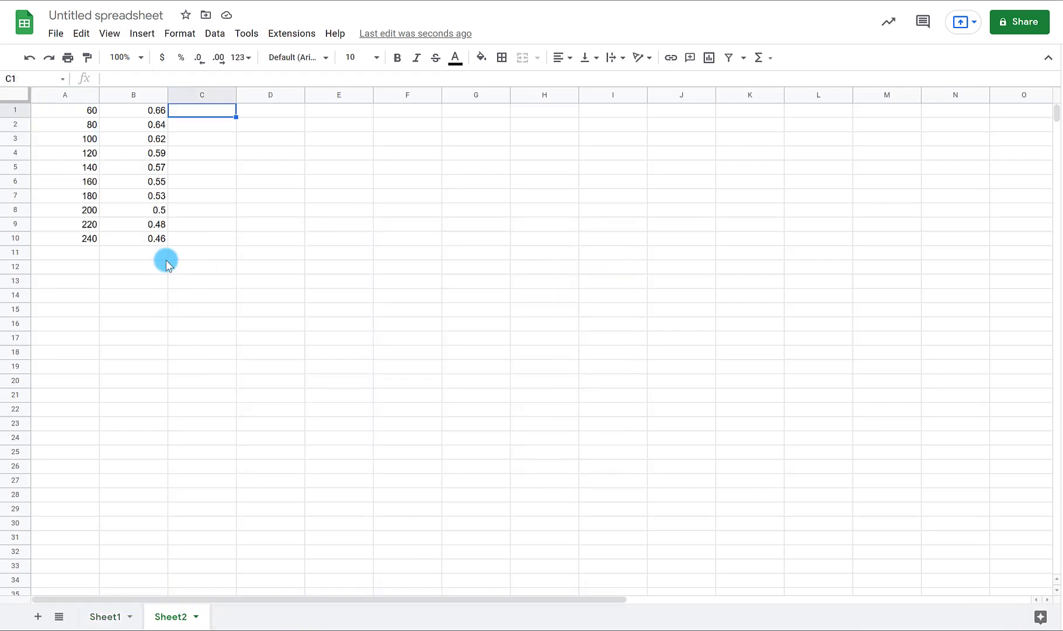
- Enter the formula =(B1-0.0302)/0.0597 in cell C1 of Sheet2, using the intercept and slope from Sheet1's trendline equation
{"action": "left_click", "coordinate": [149, 78]}
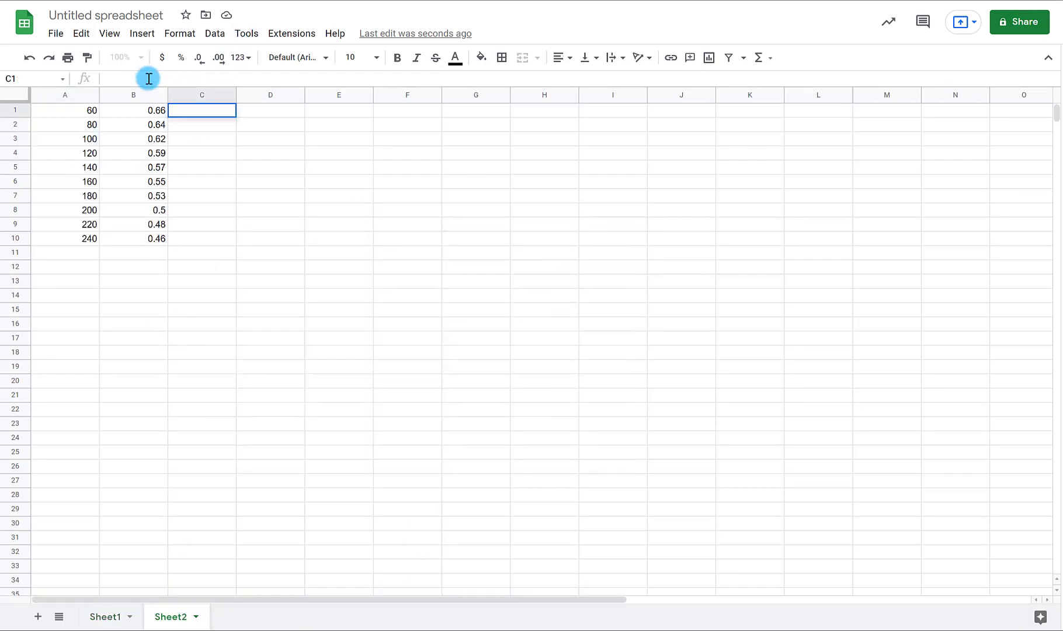
{"action": "type", "text": "="}
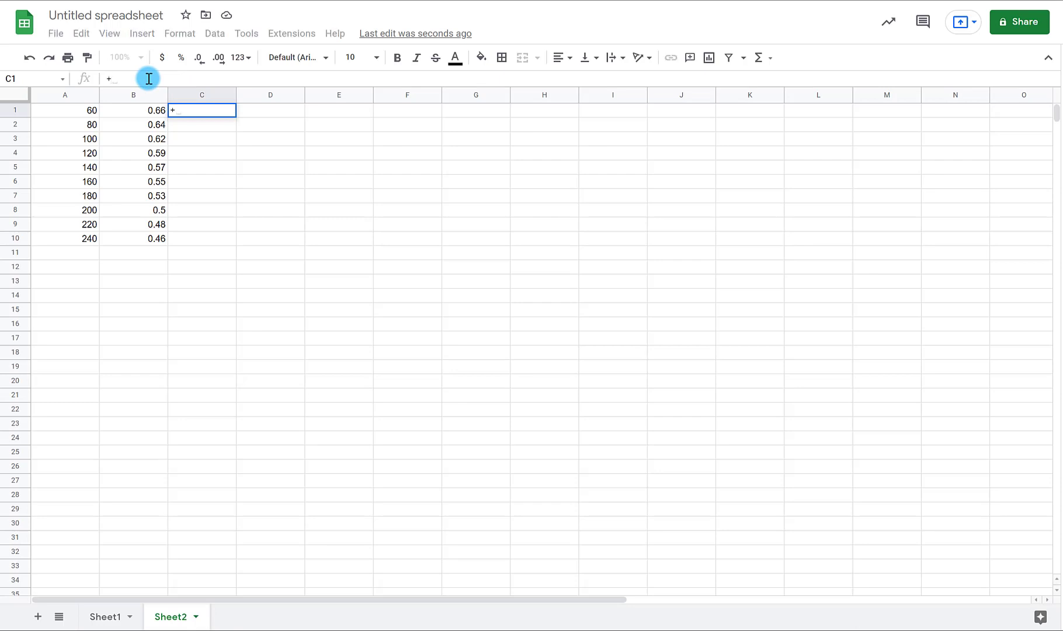
{"action": "key", "text": "BackSpace"}
{"action": "type", "text": "=("}
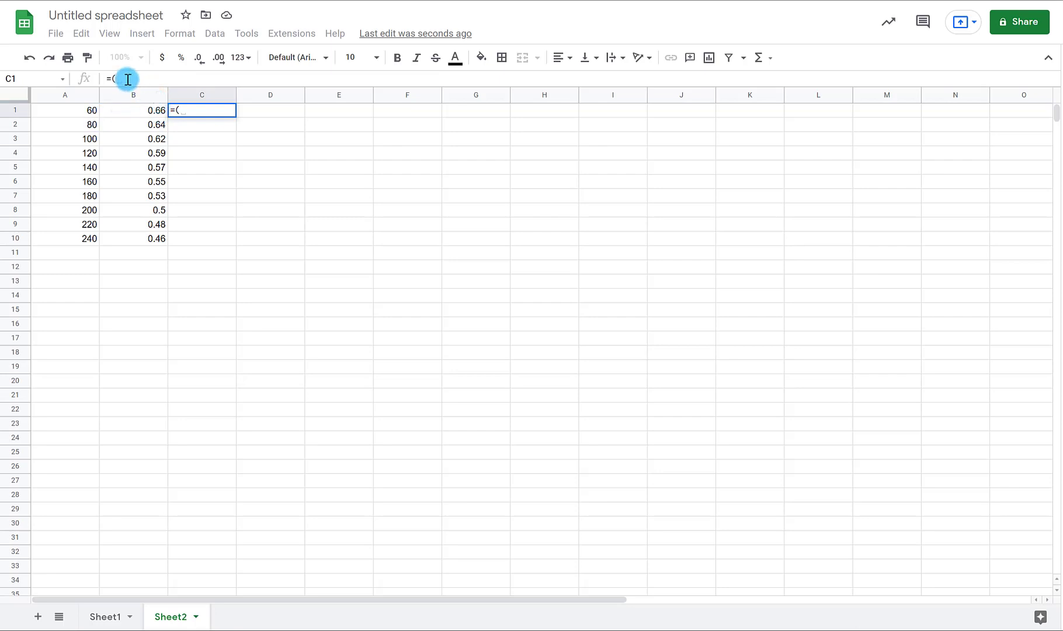
{"action": "type", "text": "B1"}
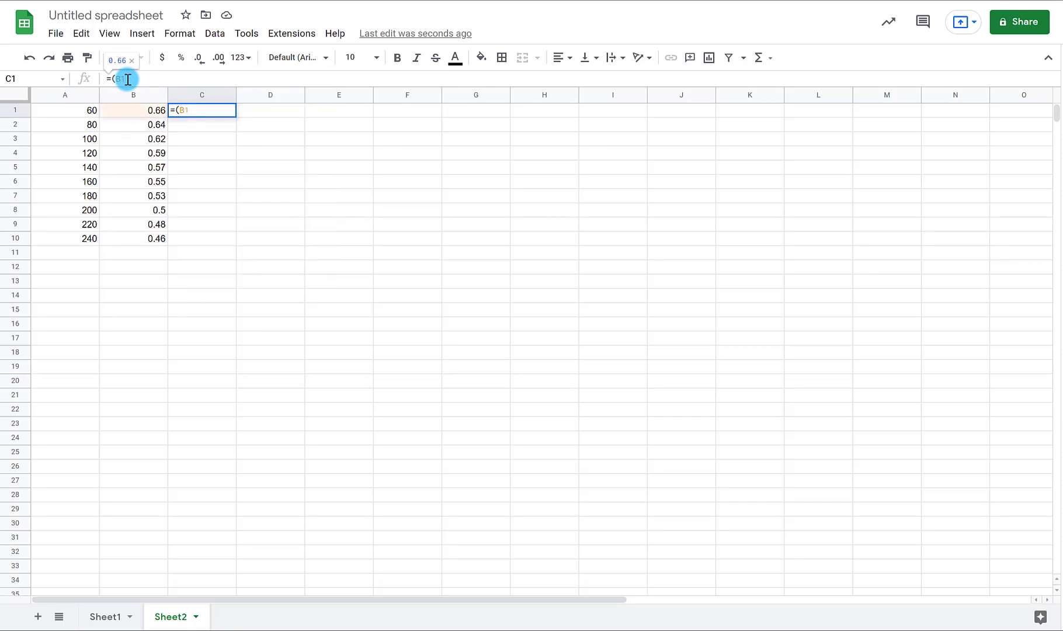
{"action": "type", "text": "-"}
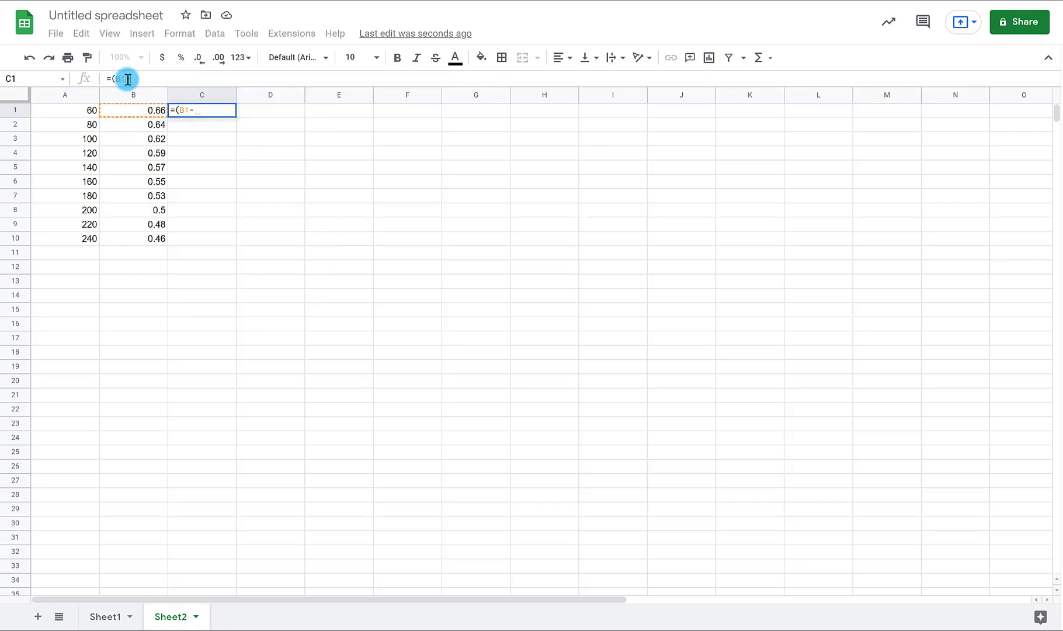
{"action": "left_click", "coordinate": [110, 620]}
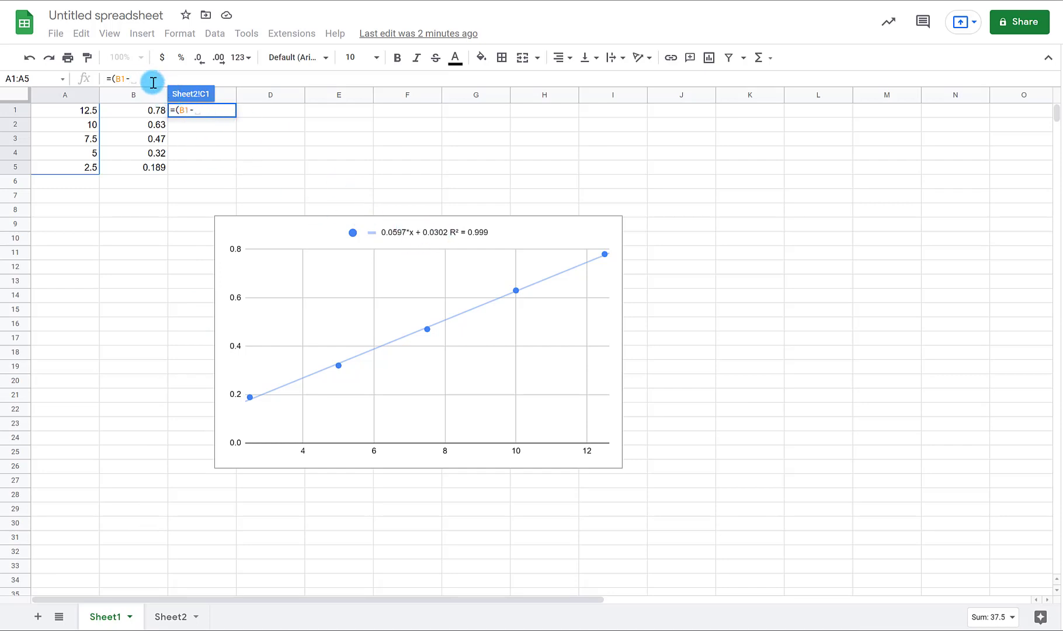
{"action": "type", "text": ".0302"}
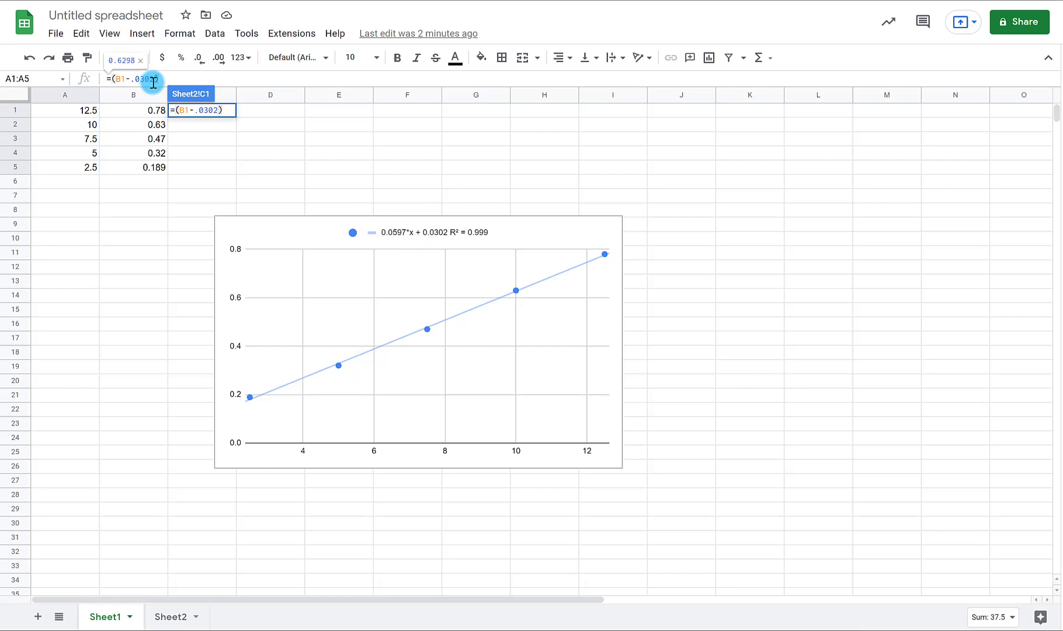
{"action": "type", "text": ")/"}
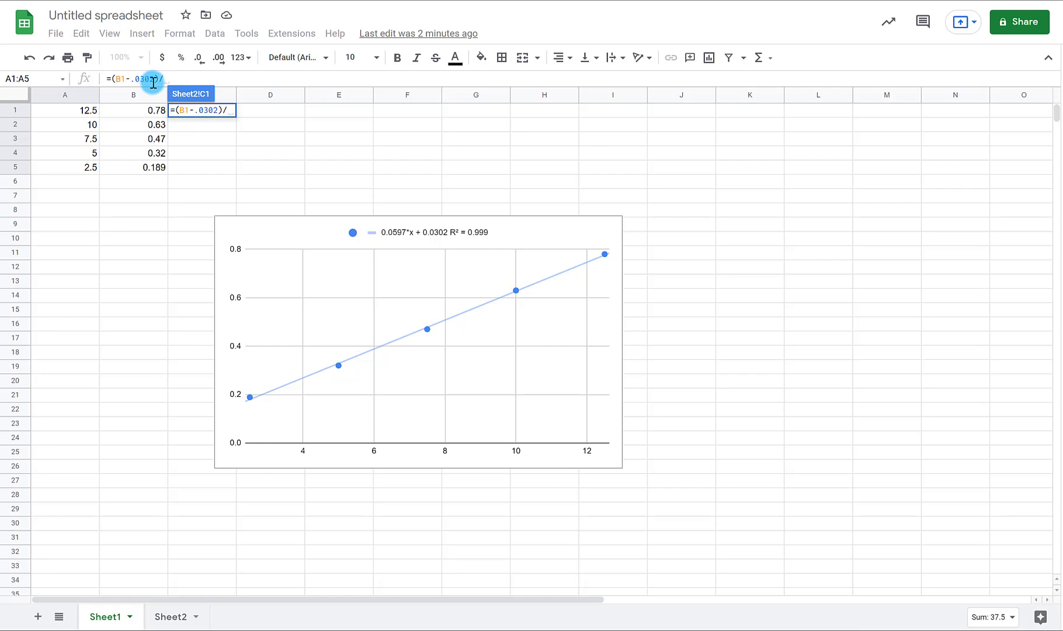
{"action": "type", "text": ".0569"}
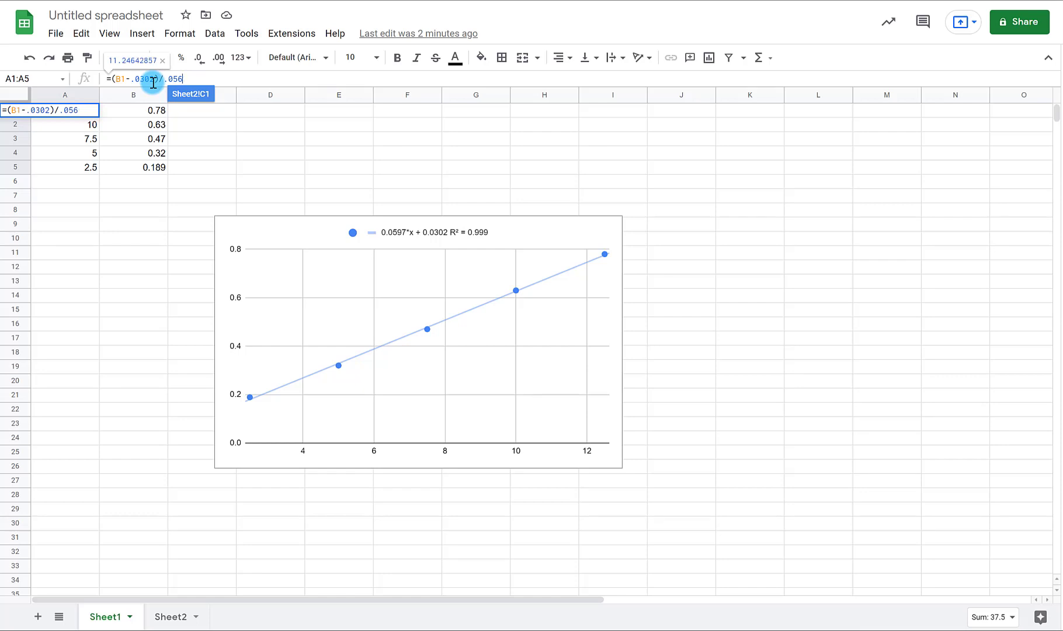
{"action": "key", "text": "BackSpace"}
{"action": "key", "text": "Return"}
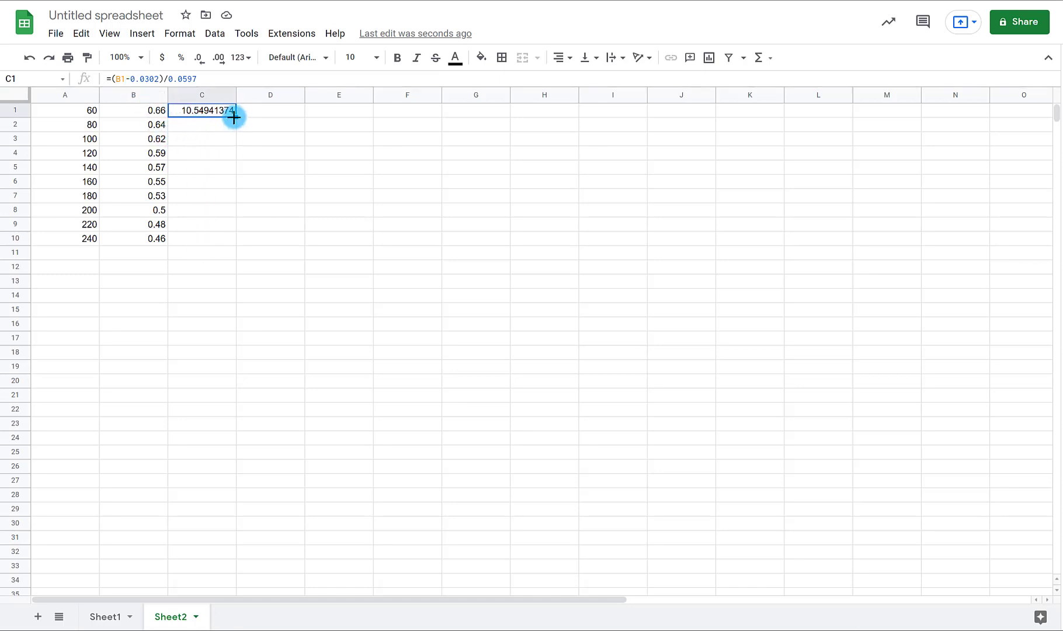
- Fill the formula in C1 down through cell C10 on Sheet2
{"action": "left_click_drag", "start_coordinate": [236, 117], "coordinate": [230, 235]}
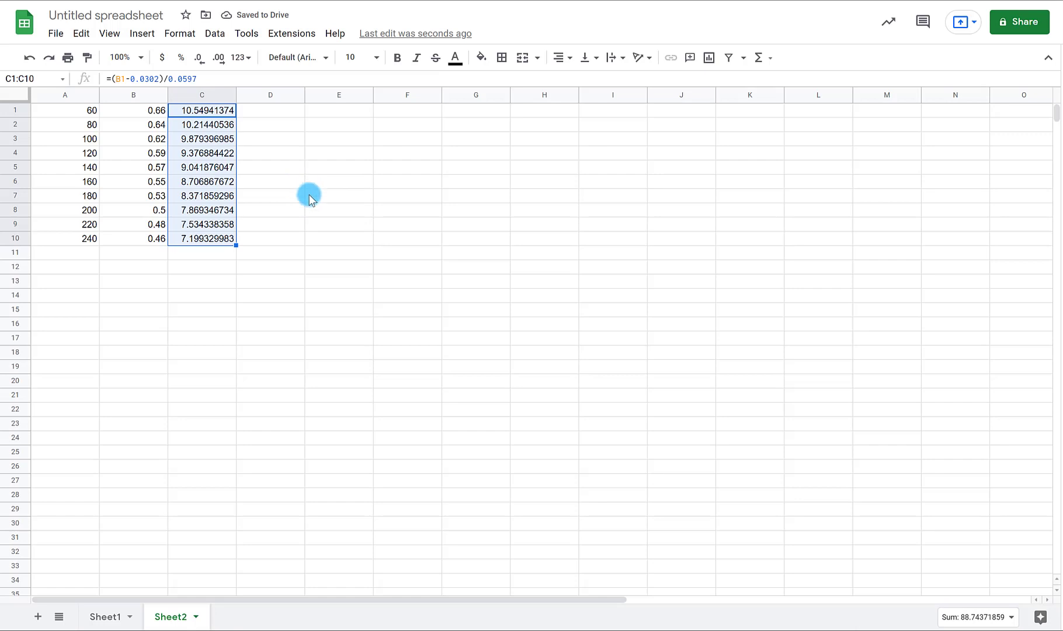
{"action": "left_click", "coordinate": [271, 167]}
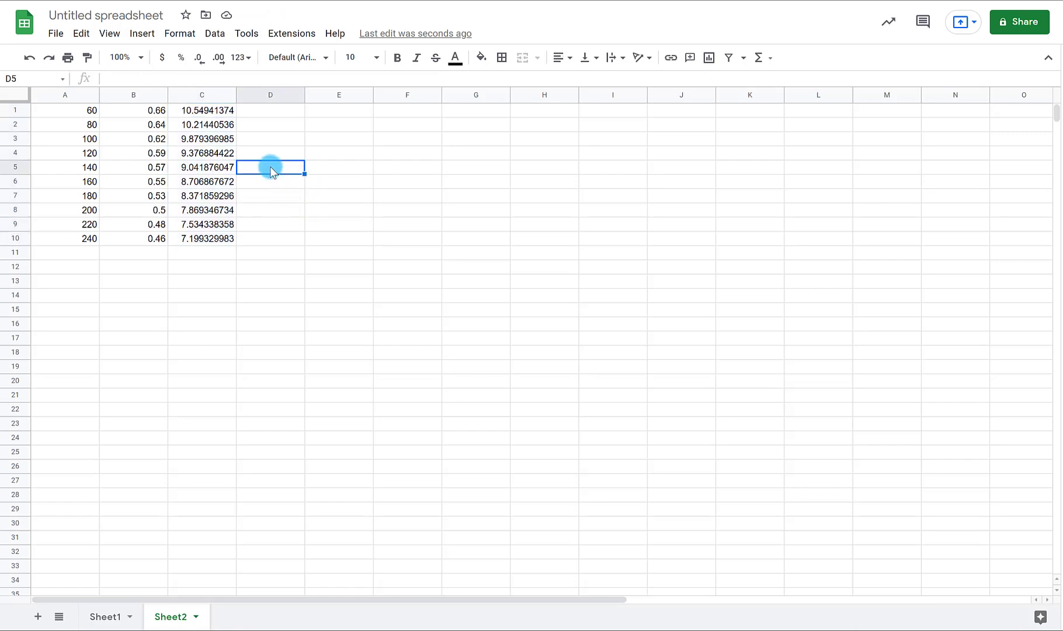
- Insert a chart of the calculated values in C1:C10 on Sheet2 and set its type to Scatter chart
{"action": "left_click_drag", "start_coordinate": [217, 114], "coordinate": [215, 246]}
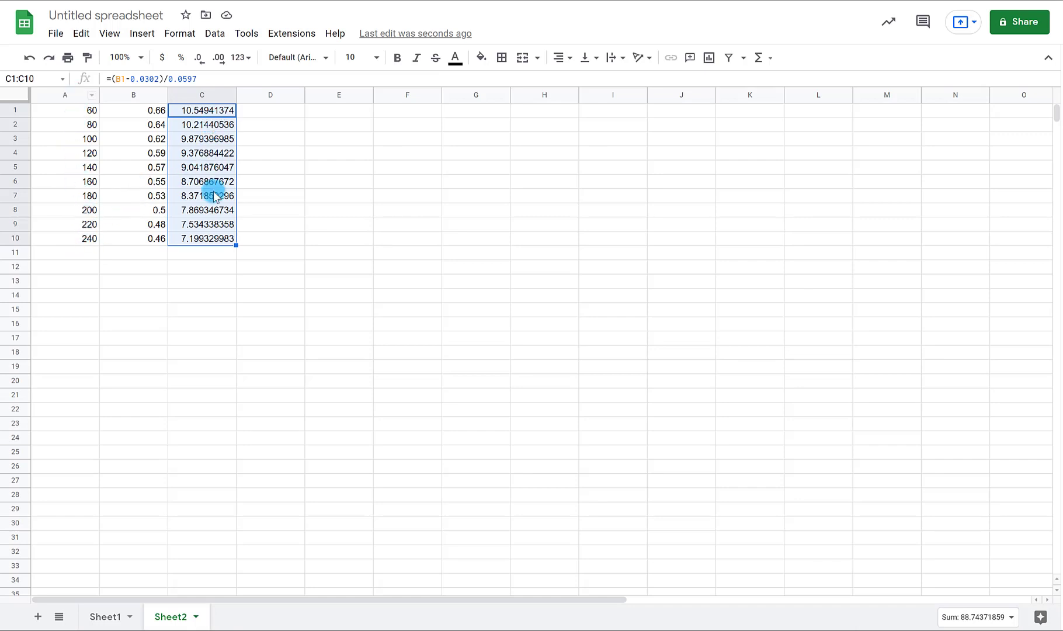
{"action": "left_click", "coordinate": [143, 33]}
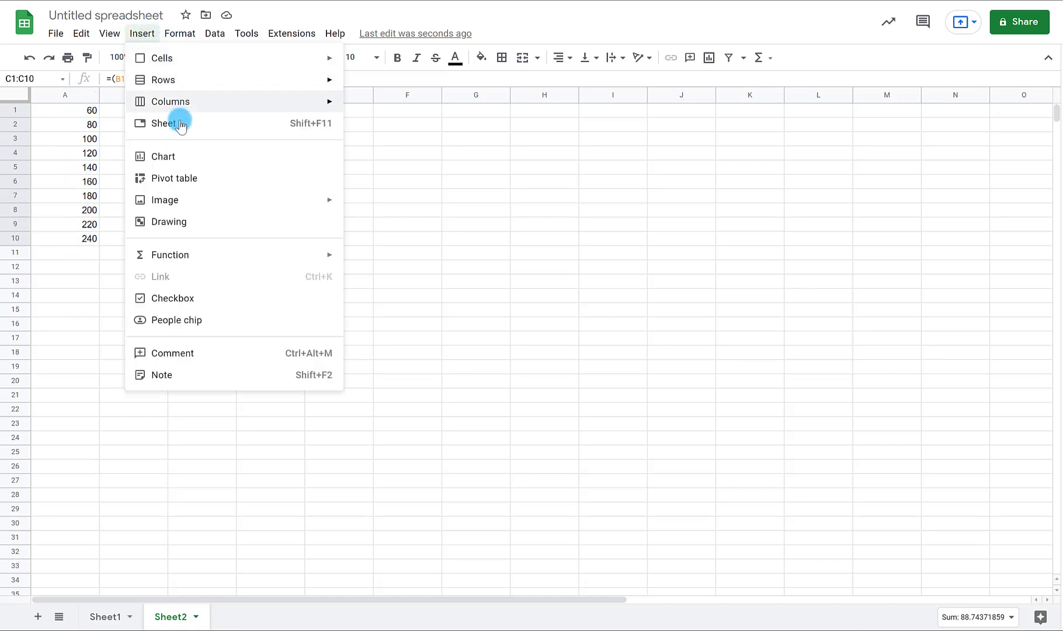
{"action": "left_click", "coordinate": [181, 157]}
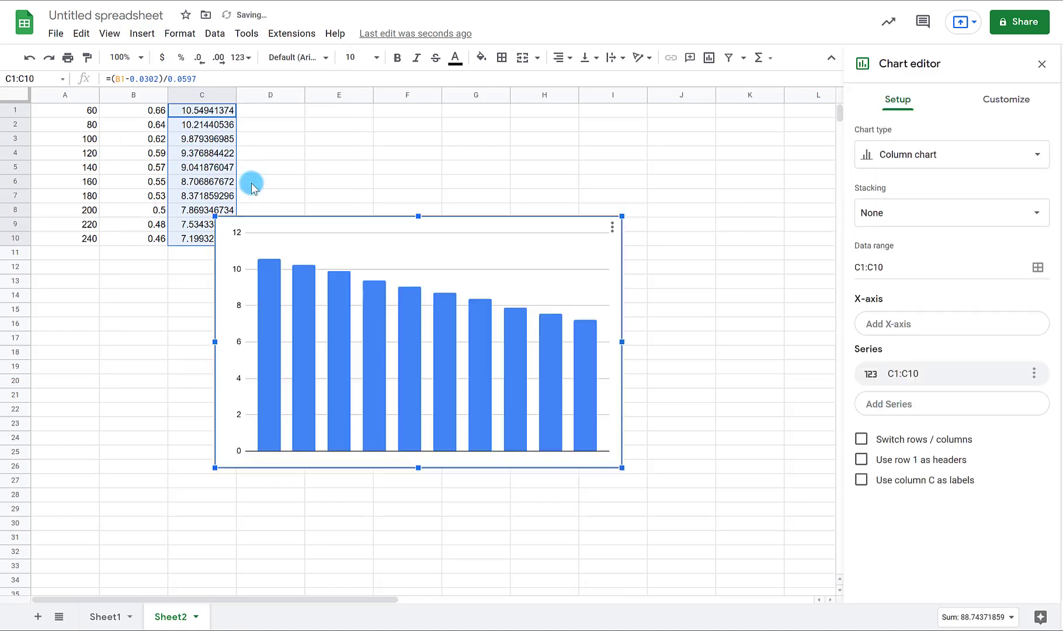
{"action": "left_click", "coordinate": [1011, 157]}
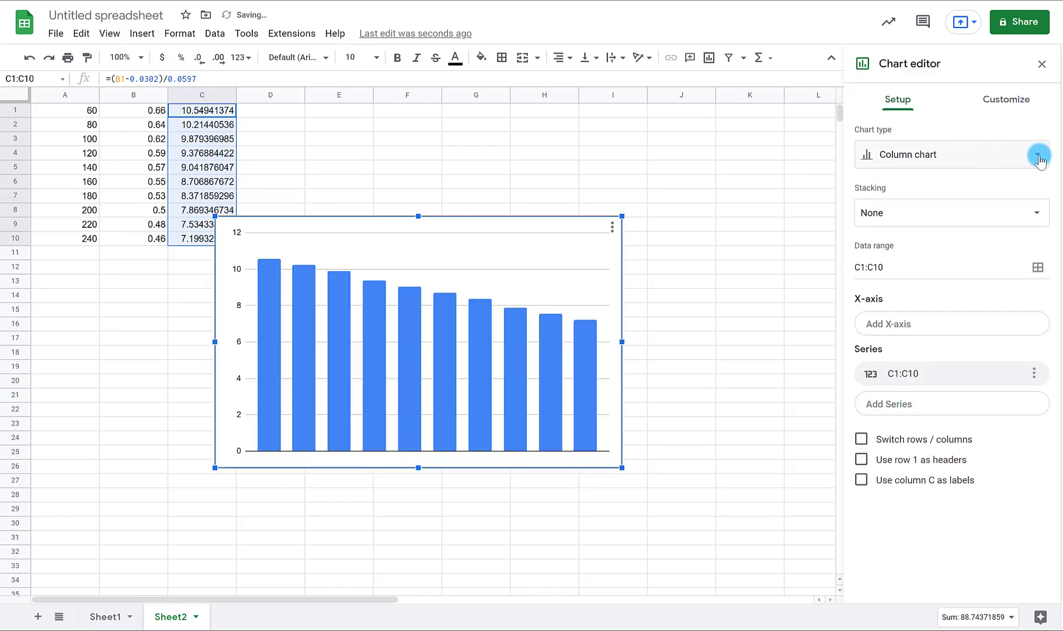
{"action": "scroll", "coordinate": [982, 383], "scroll_direction": "down", "scroll_amount": 1}
{"action": "scroll", "coordinate": [982, 382], "scroll_direction": "down", "scroll_amount": 2}
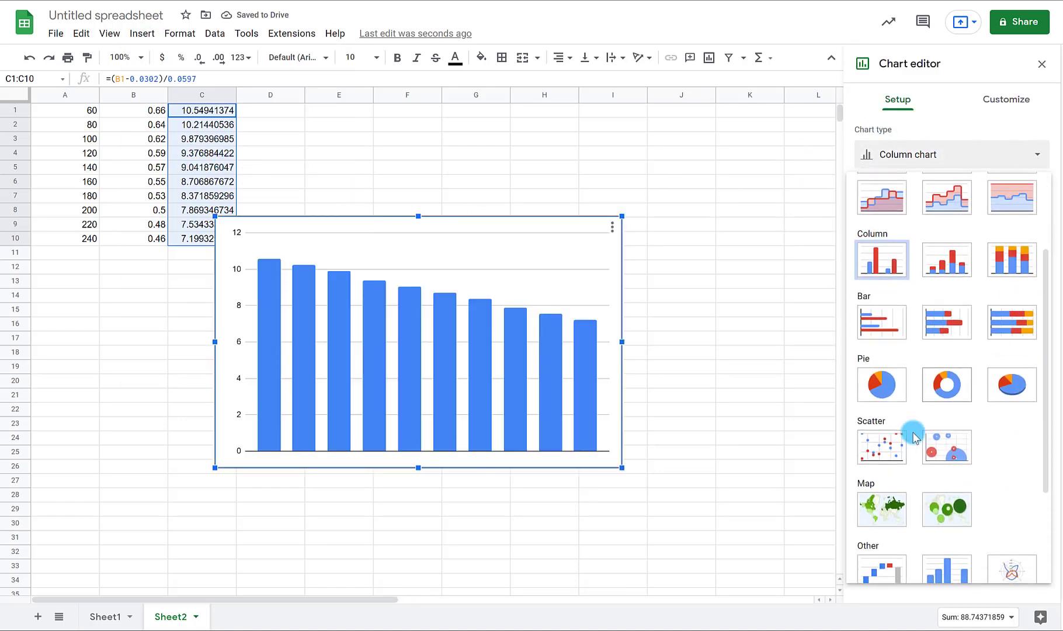
{"action": "left_click", "coordinate": [886, 450]}
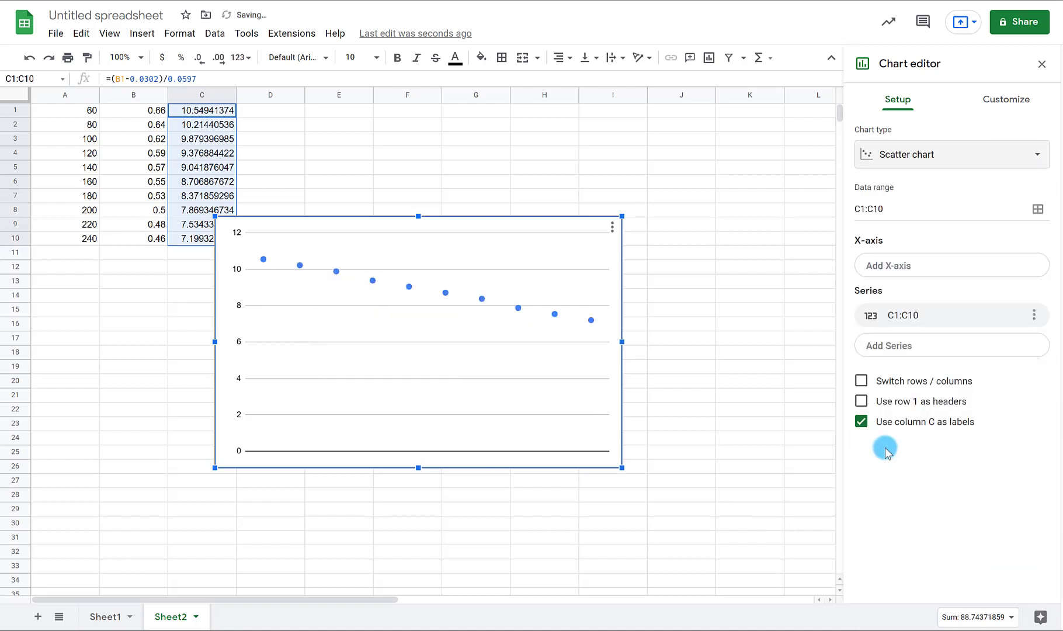
- Add the range A1:A10 on Sheet2 as the X-axis of the new scatter chart
{"action": "left_click", "coordinate": [902, 266]}
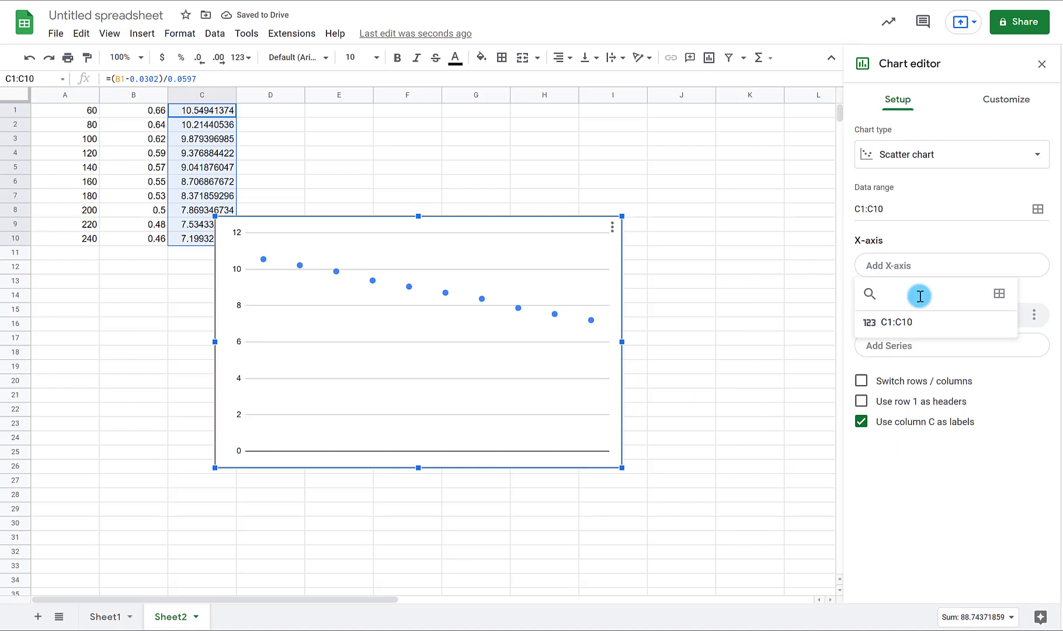
{"action": "left_click", "coordinate": [998, 293]}
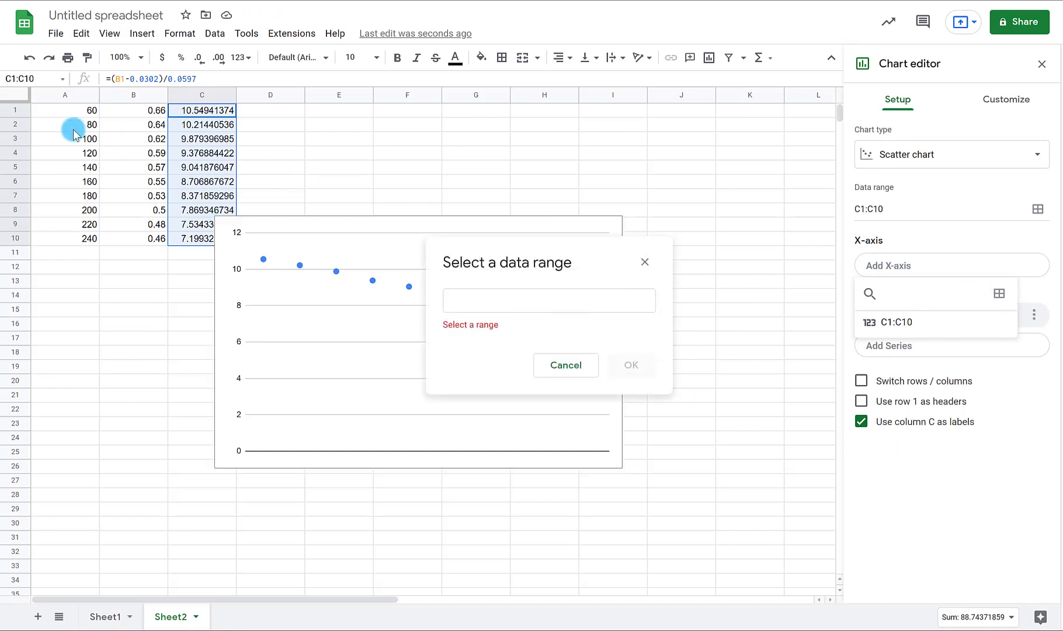
{"action": "left_click_drag", "start_coordinate": [64, 112], "coordinate": [65, 238]}
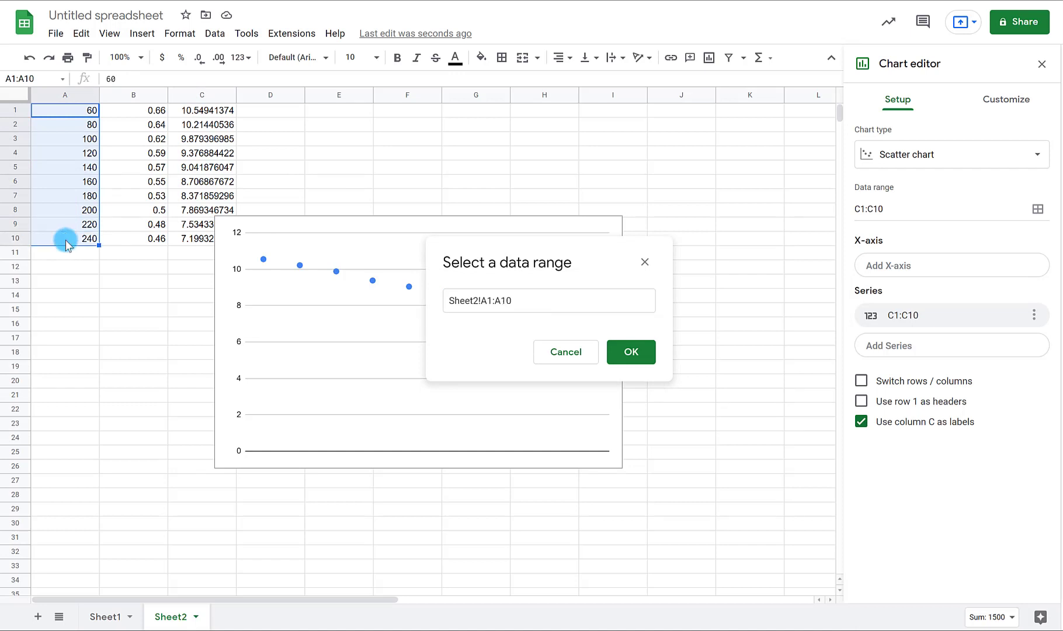
{"action": "left_click", "coordinate": [645, 357]}
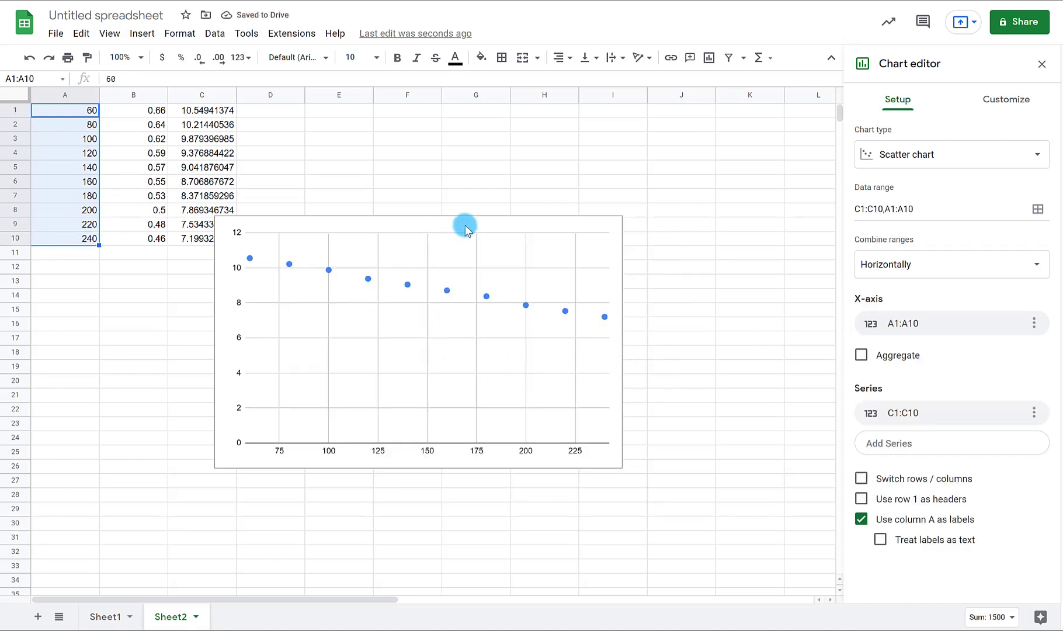
- Set the title of Sheet2's scatter chart to "Zero order test plot for CV+"
{"action": "left_click", "coordinate": [1010, 108]}
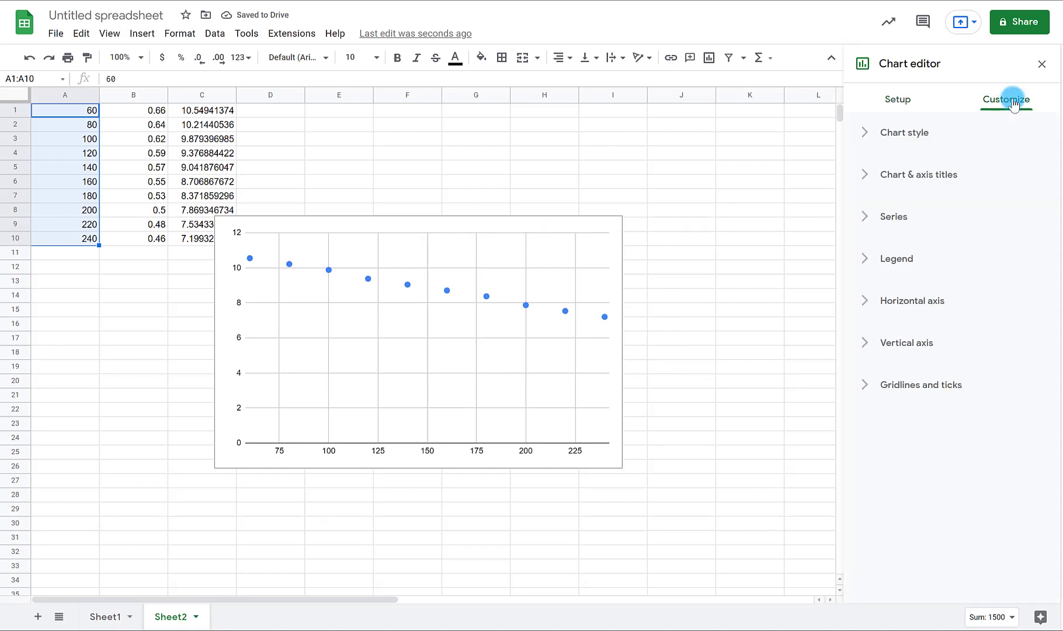
{"action": "left_click", "coordinate": [865, 170]}
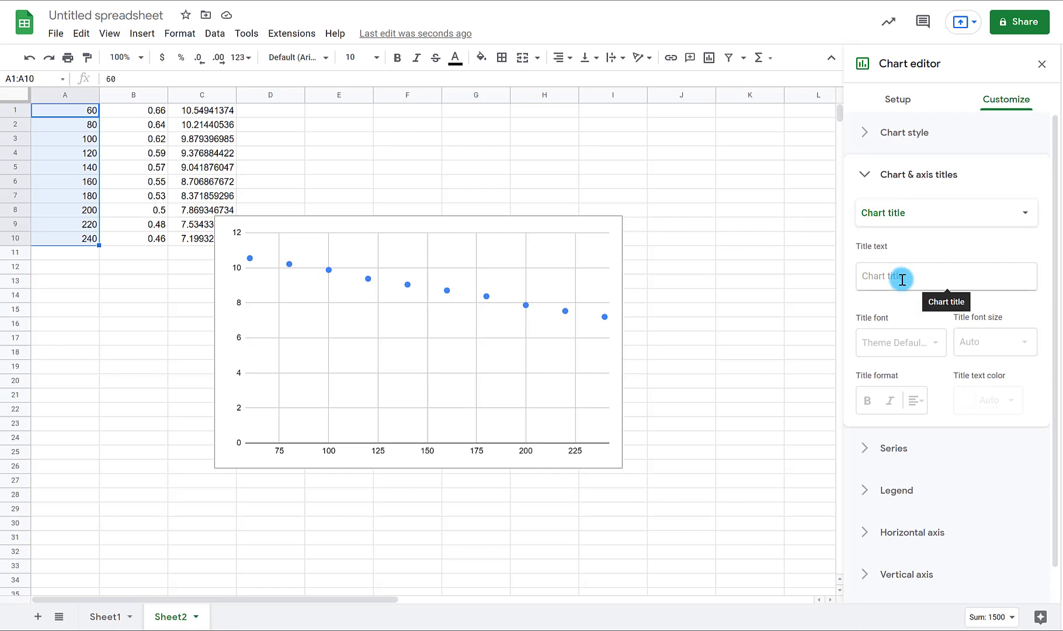
{"action": "left_click", "coordinate": [1016, 211]}
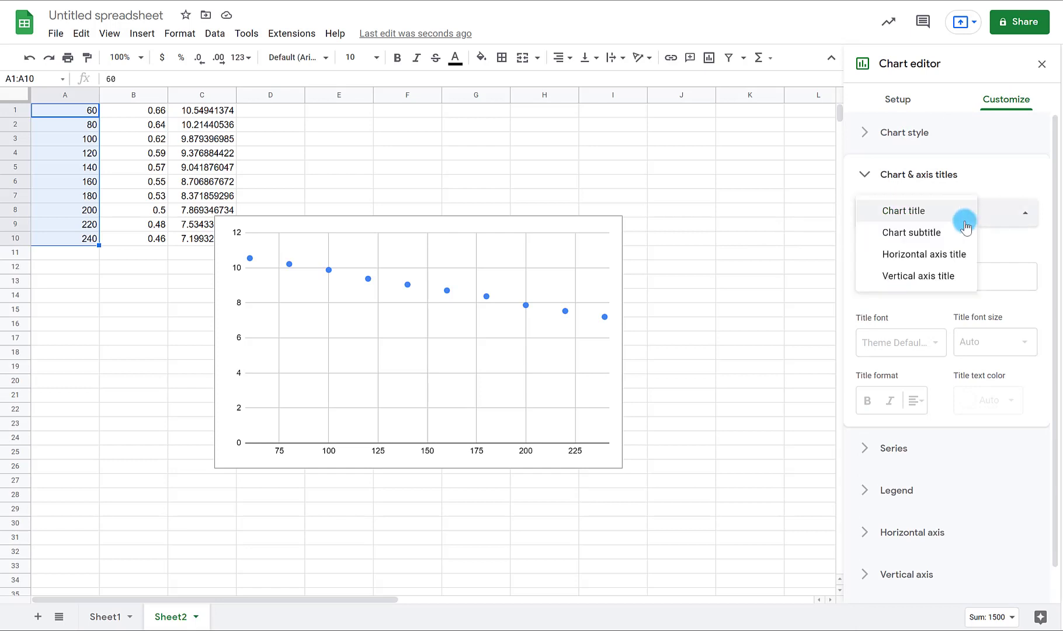
{"action": "left_click", "coordinate": [903, 212]}
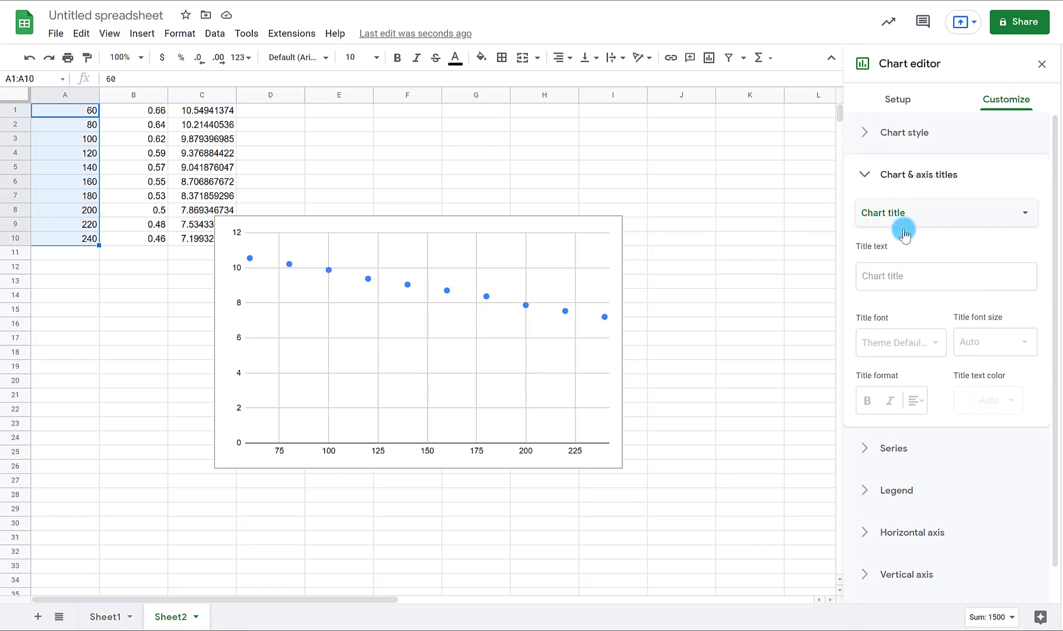
{"action": "left_click", "coordinate": [882, 284]}
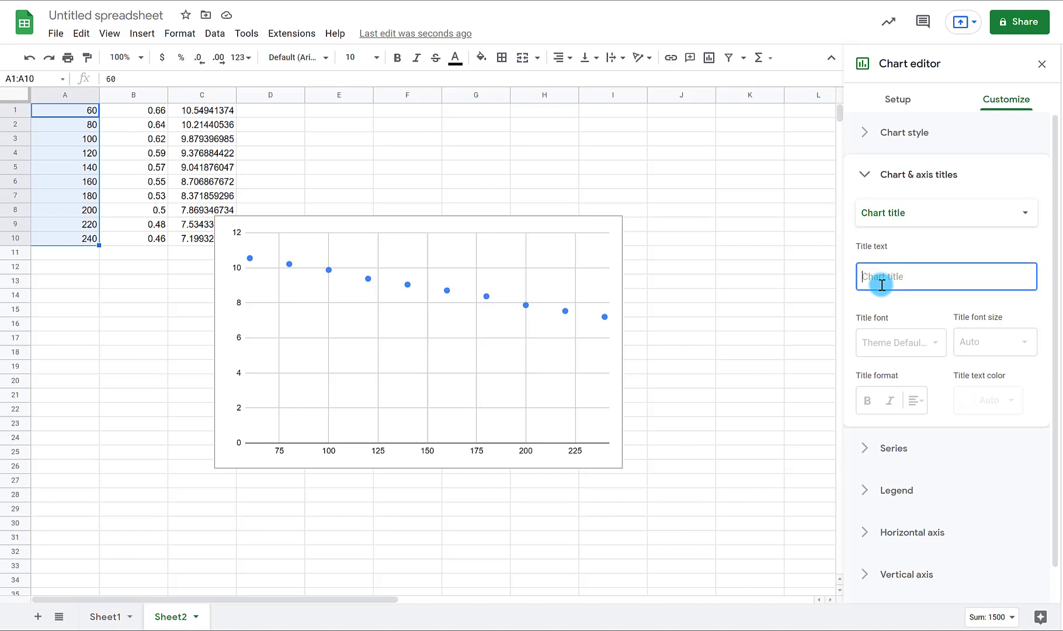
{"action": "type", "text": "er"}
{"action": "key", "text": "BackSpace"}
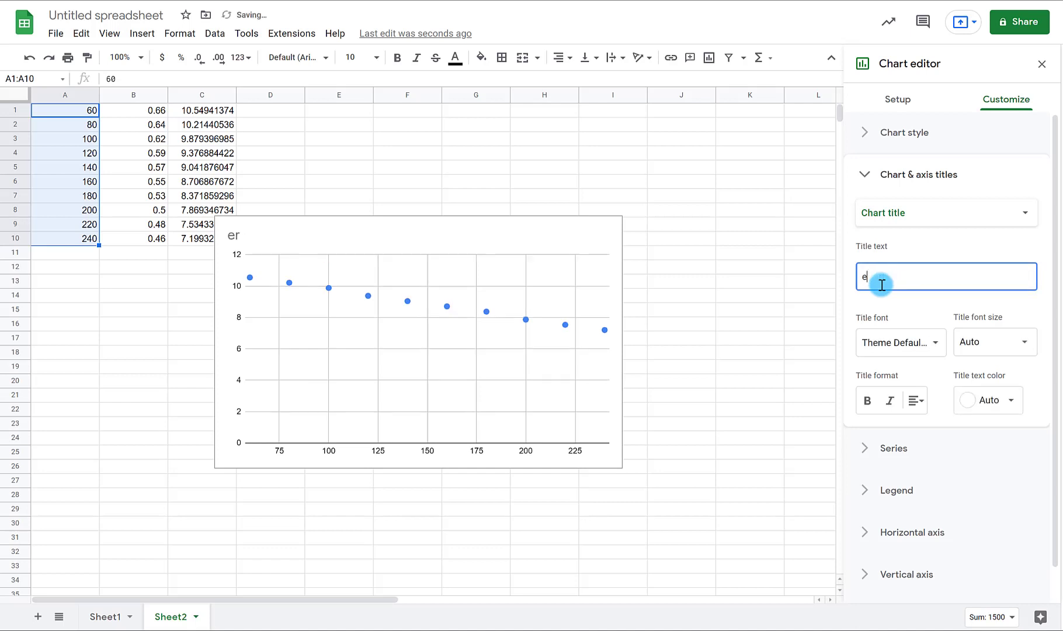
{"action": "key", "text": "BackSpace"}
{"action": "type", "text": "Zero order test plot for"}
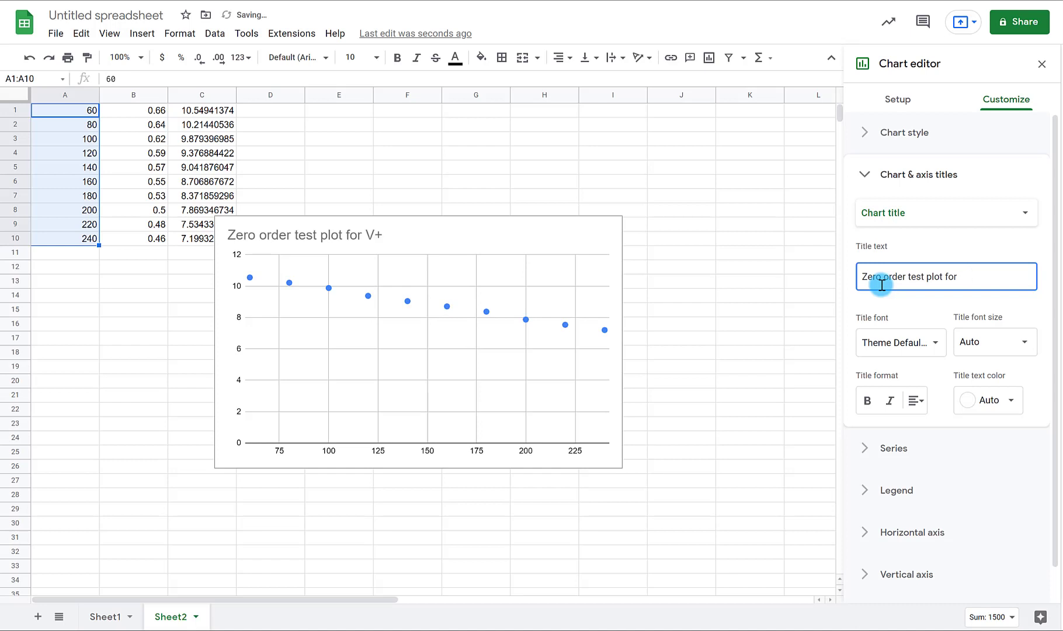
{"action": "type", "text": "V+"}
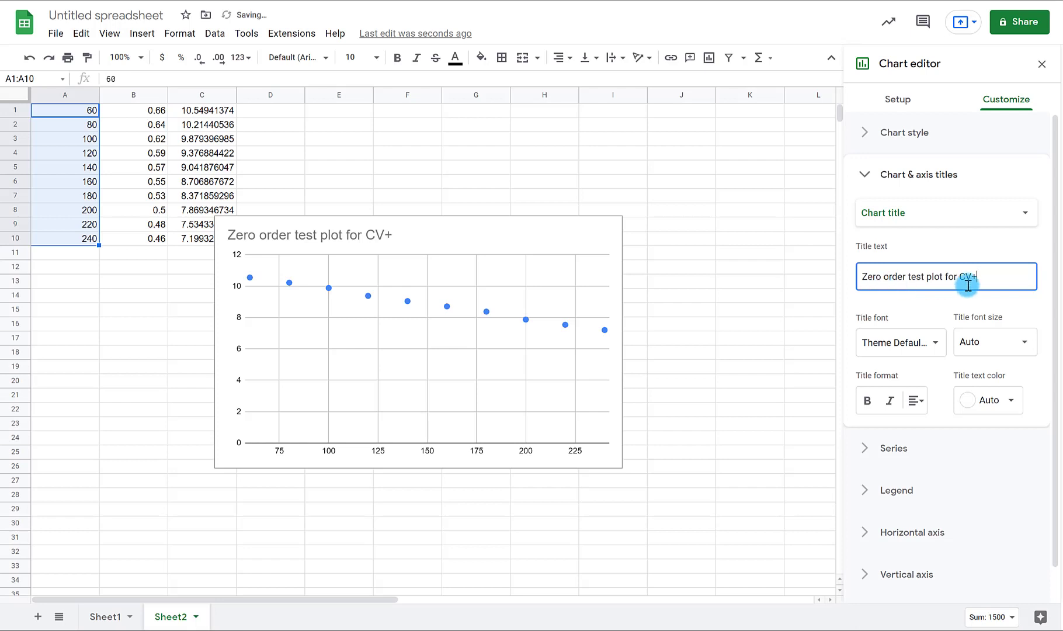
- Set the scatter chart's horizontal axis title to "time (s)"
{"action": "left_click", "coordinate": [1025, 212]}
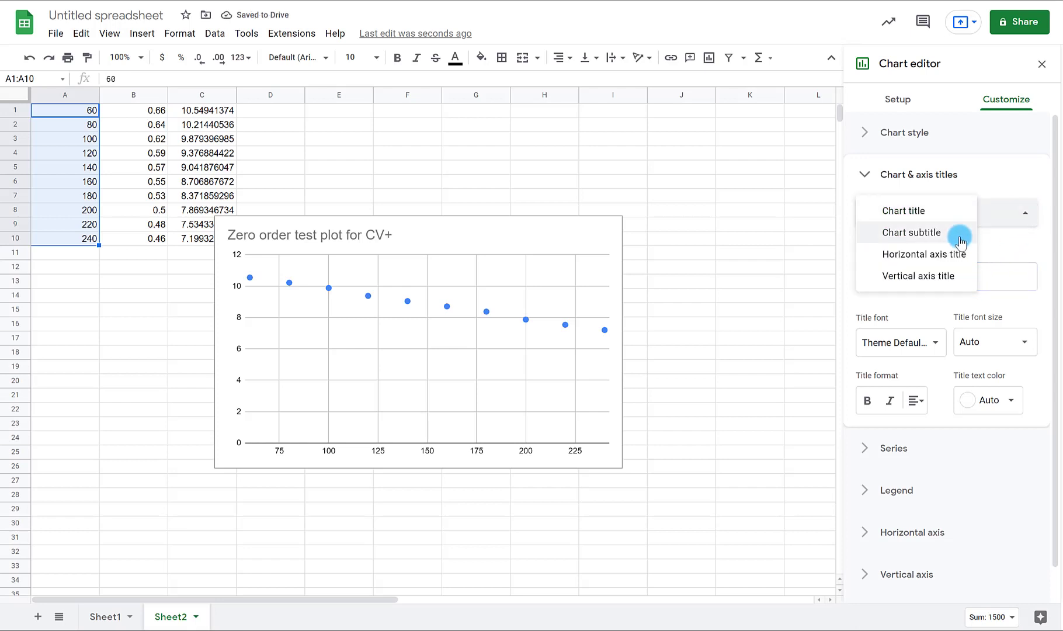
{"action": "left_click", "coordinate": [926, 257]}
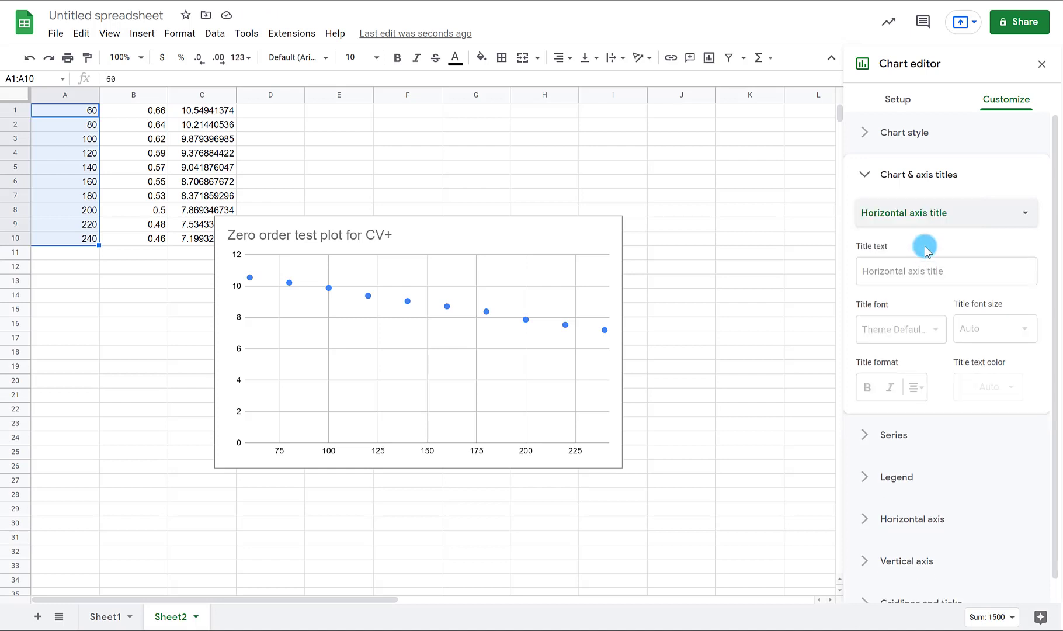
{"action": "left_click", "coordinate": [909, 271]}
{"action": "type", "text": "tim"}
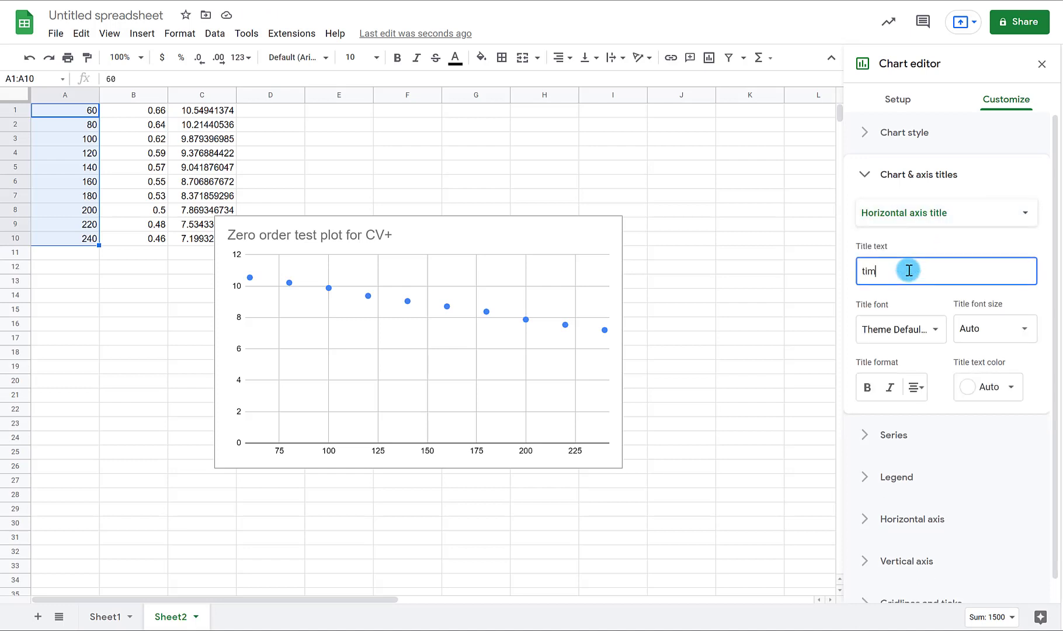
{"action": "type", "text": "e(s"}
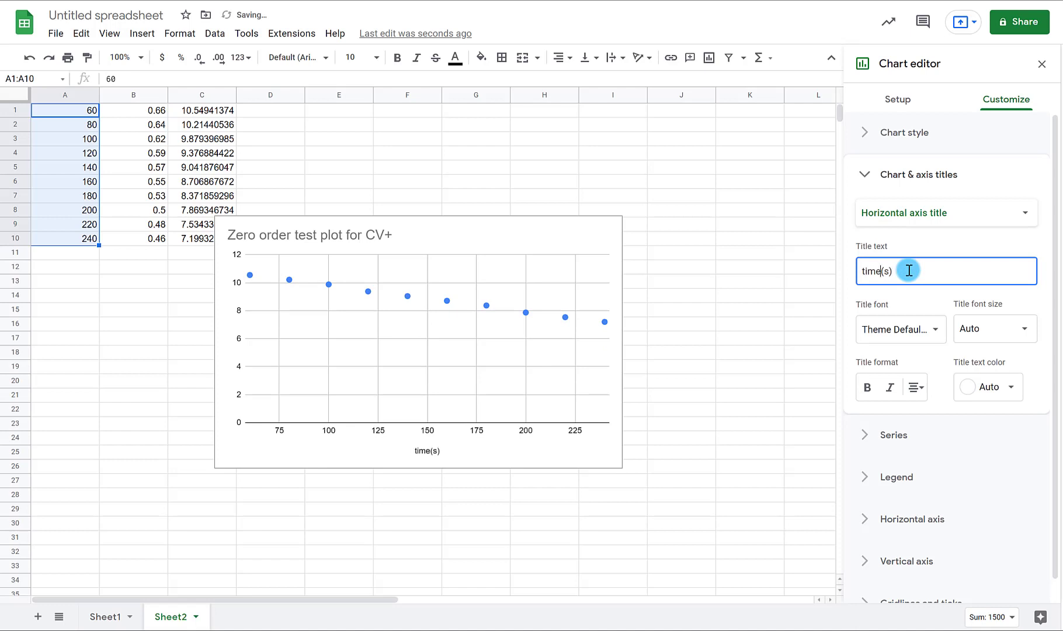
- Set the scatter chart's vertical axis title to "[CV+] (uM)"
{"action": "left_click", "coordinate": [989, 211]}
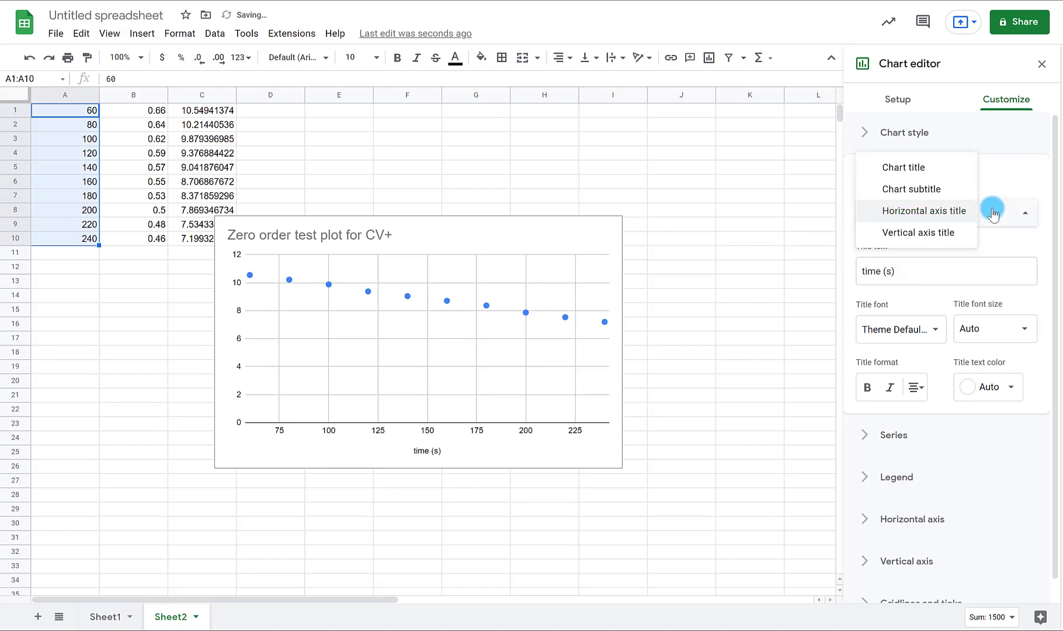
{"action": "left_click", "coordinate": [929, 239]}
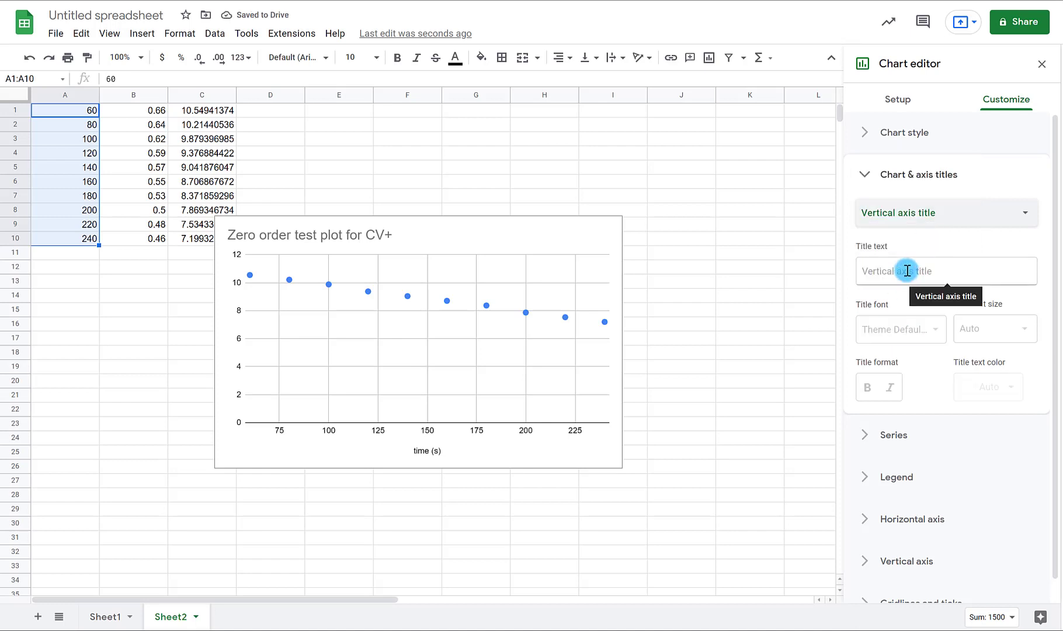
{"action": "left_click", "coordinate": [907, 271]}
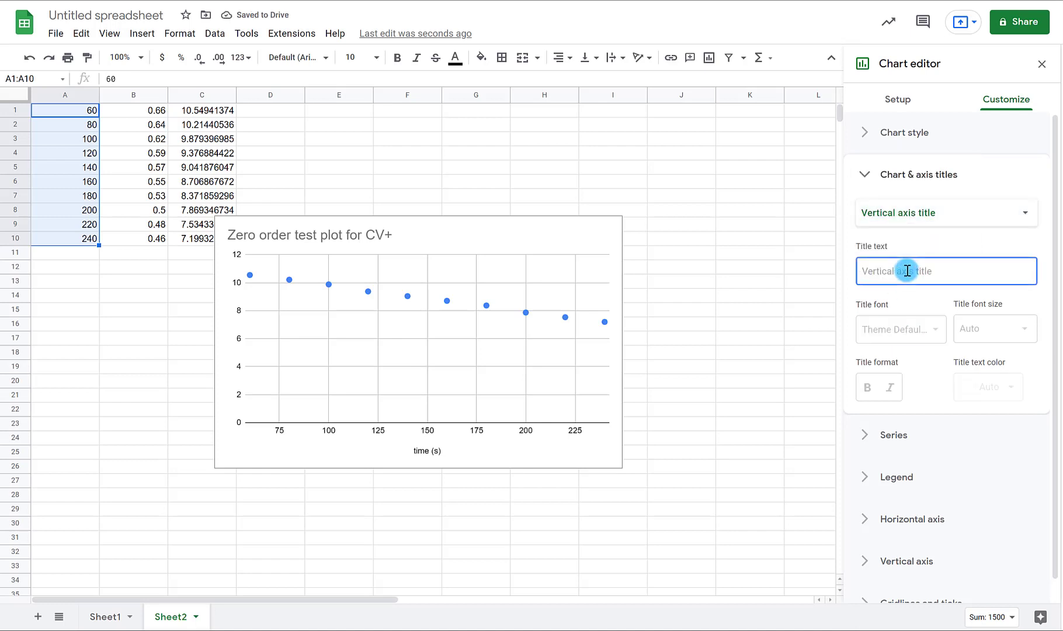
{"action": "type", "text": "[C"}
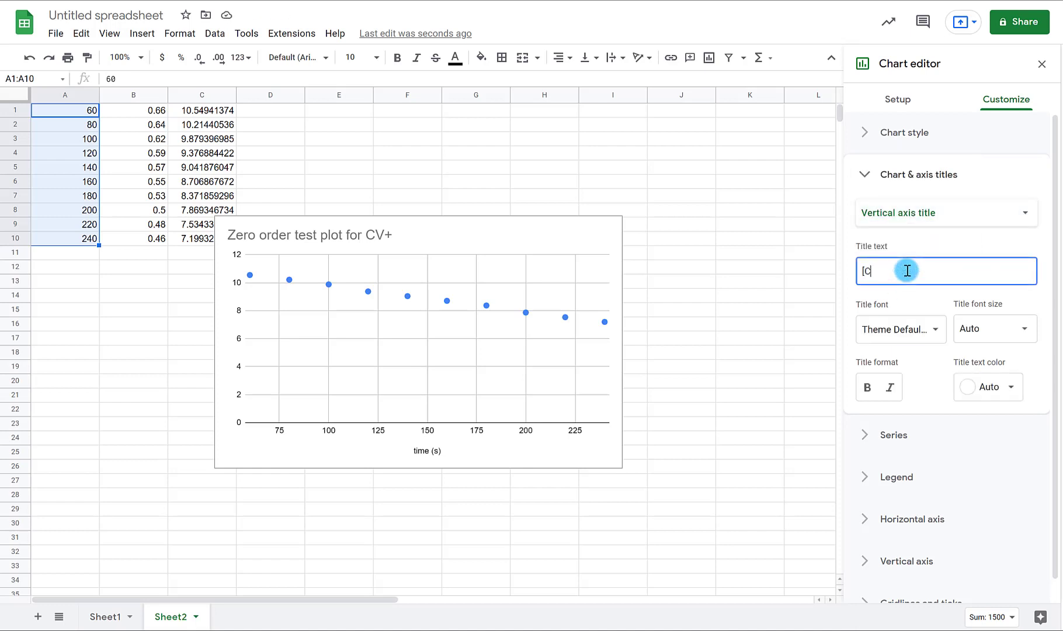
{"action": "type", "text": "V"}
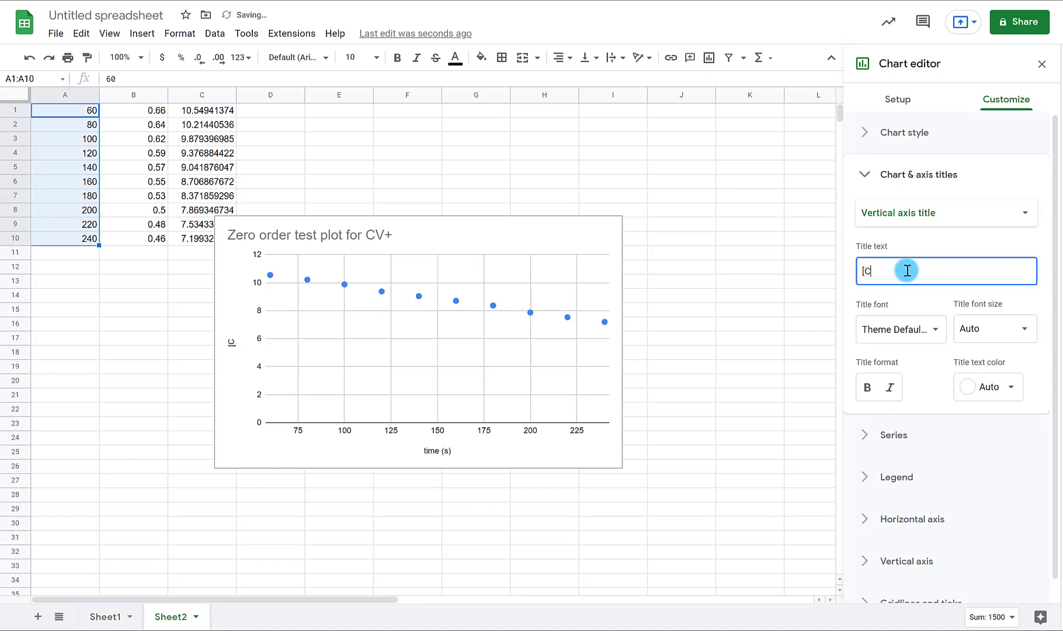
{"action": "type", "text": "V"}
{"action": "type", "text": "(uM"}
- Add a linear trendline to the data series of the zero order test plot
{"action": "right_click", "coordinate": [530, 309]}
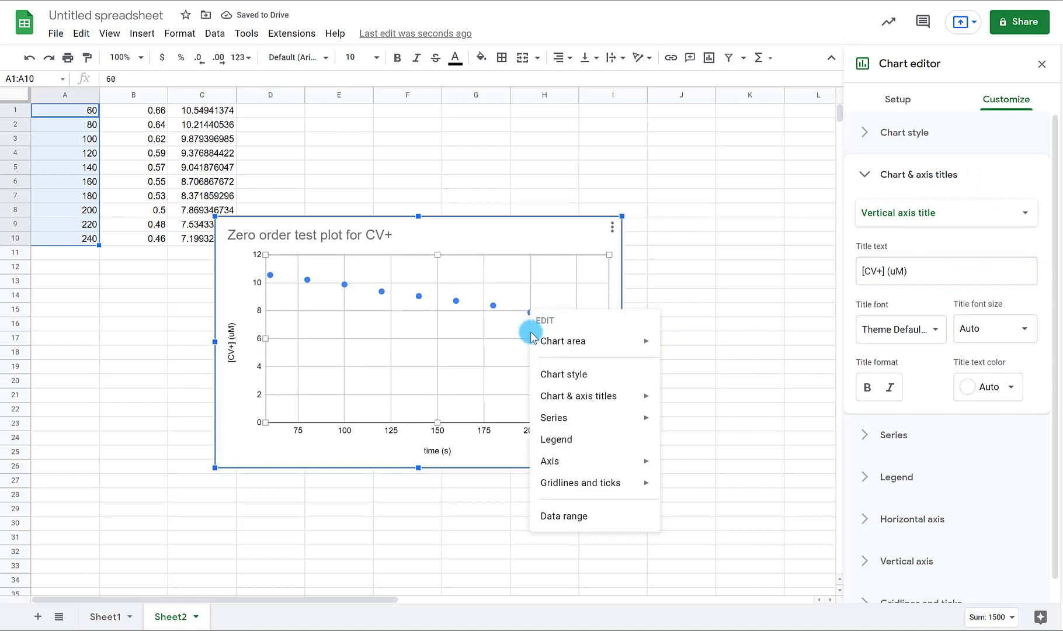
{"action": "right_click", "coordinate": [493, 305]}
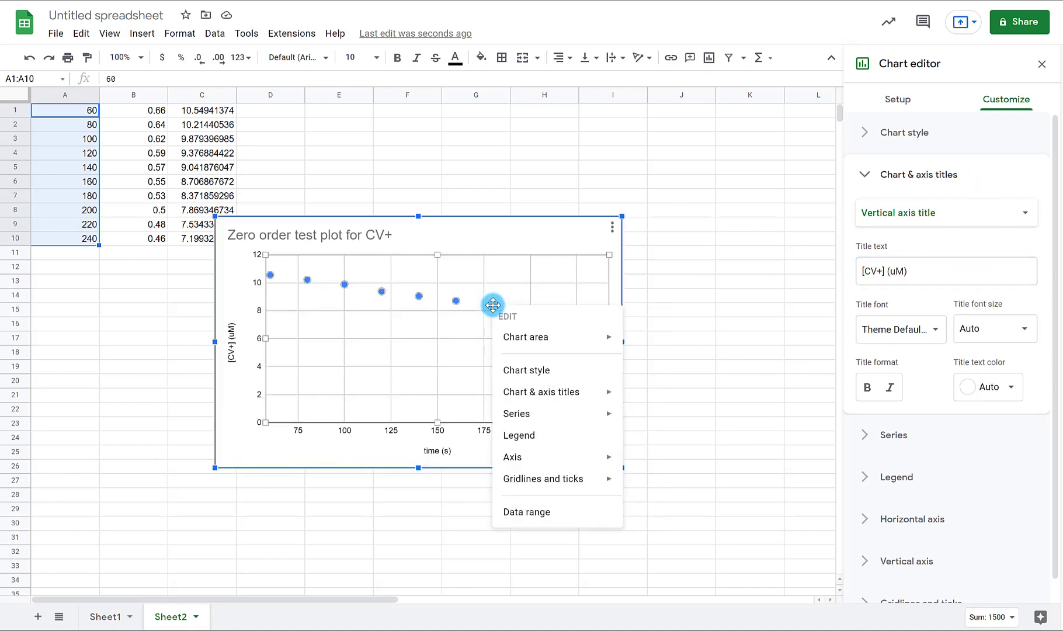
{"action": "left_click", "coordinate": [461, 303]}
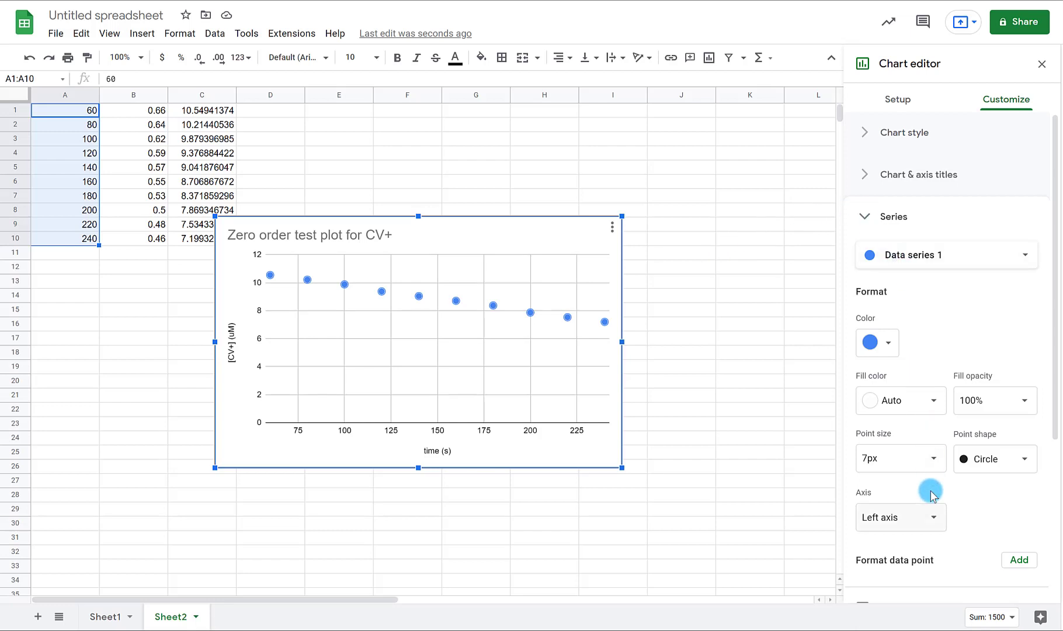
{"action": "scroll", "coordinate": [931, 494], "scroll_direction": "down", "scroll_amount": 3}
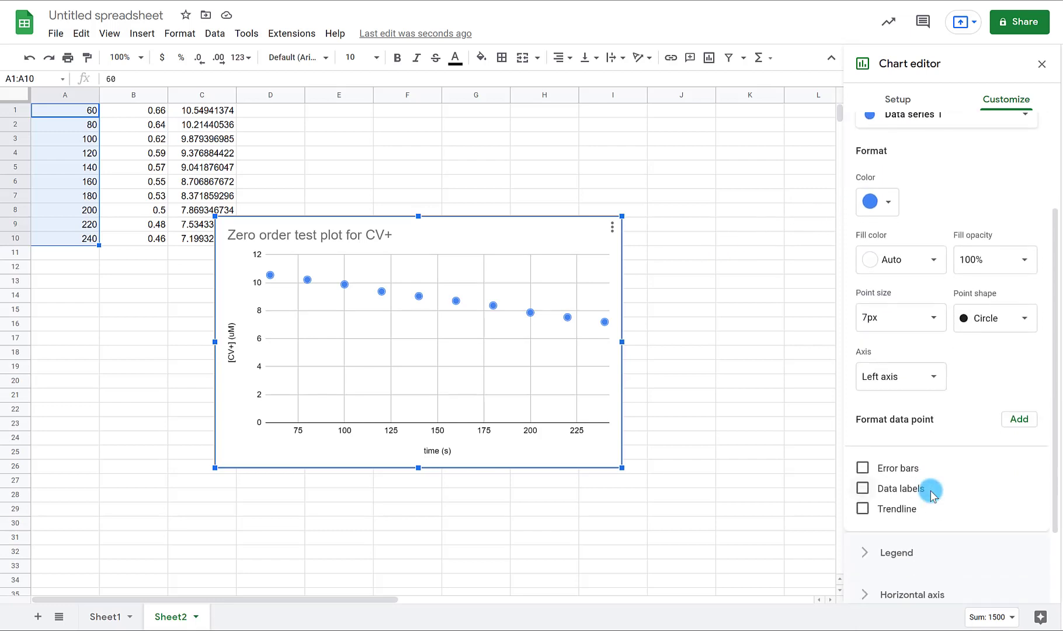
{"action": "left_click", "coordinate": [863, 503]}
{"action": "scroll", "coordinate": [863, 502], "scroll_direction": "down", "scroll_amount": 3}
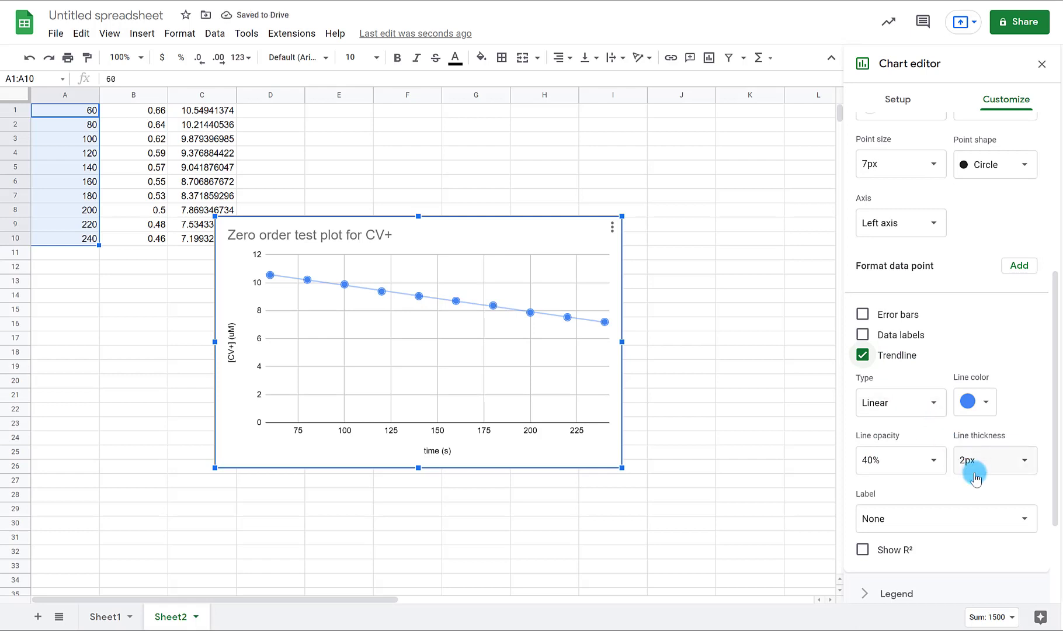
- Label the trendline with its equation and show its R² value
{"action": "left_click", "coordinate": [903, 518]}
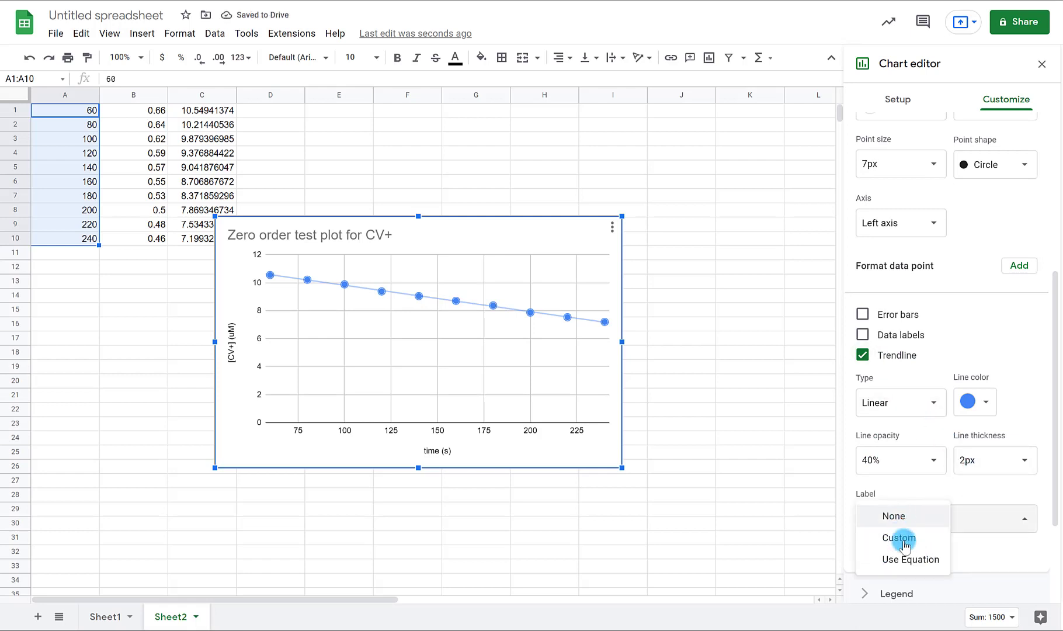
{"action": "left_click", "coordinate": [897, 560]}
{"action": "left_click", "coordinate": [864, 552]}
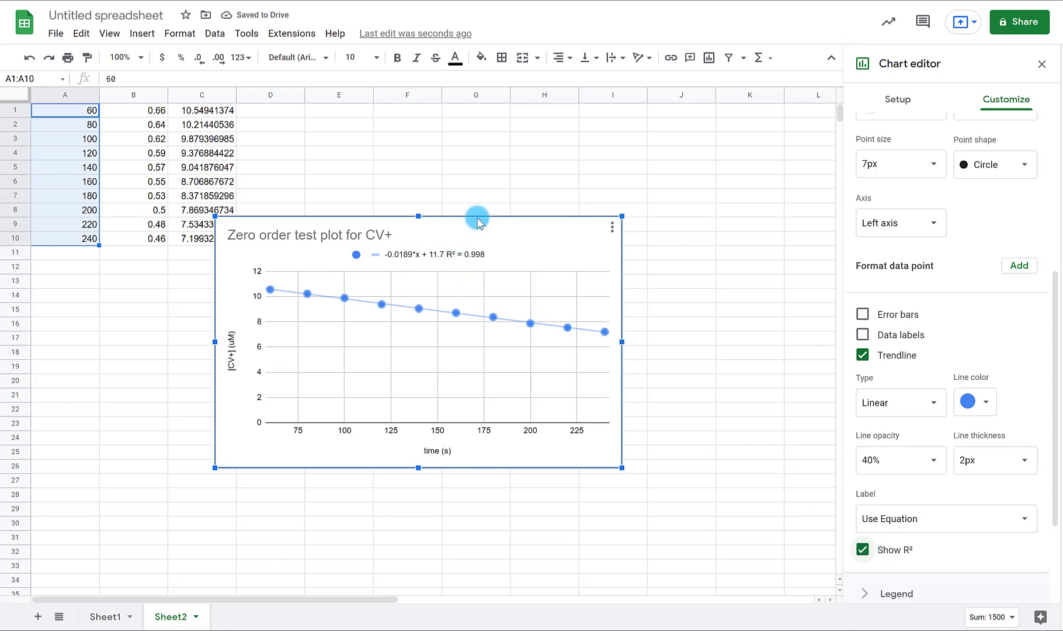
- Move the zero order chart up and to the right of the data so that column C is uncovered
{"action": "left_click_drag", "start_coordinate": [477, 219], "coordinate": [687, 116]}
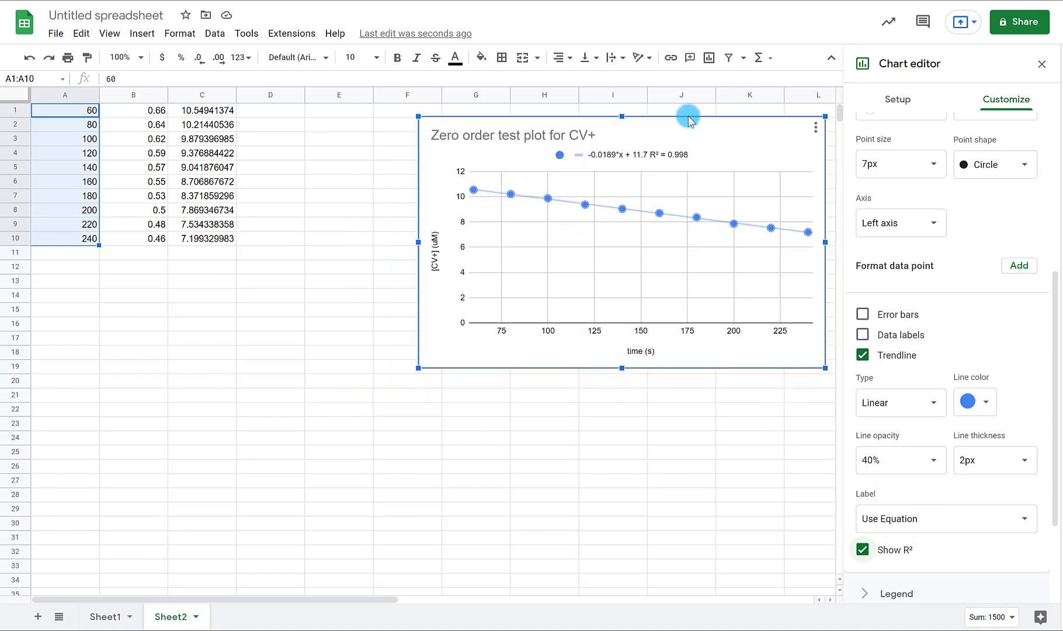
{"action": "left_click", "coordinate": [227, 115]}
- Enter the formula =LN(C1) in cell D1 of Sheet2 and autofill it down through cell D10
{"action": "left_click", "coordinate": [276, 114]}
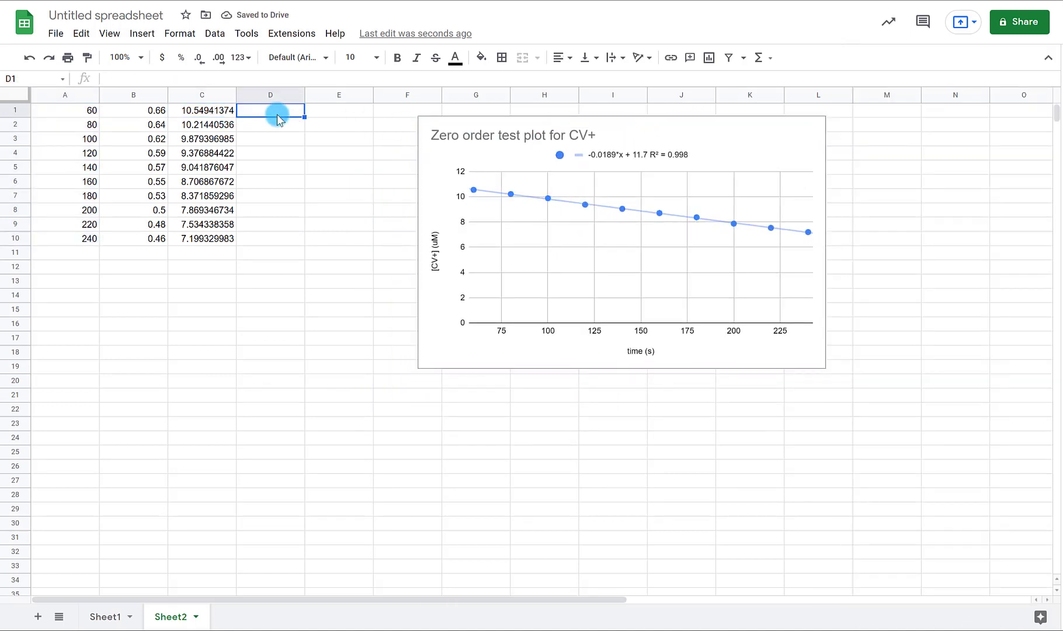
{"action": "left_click", "coordinate": [148, 79]}
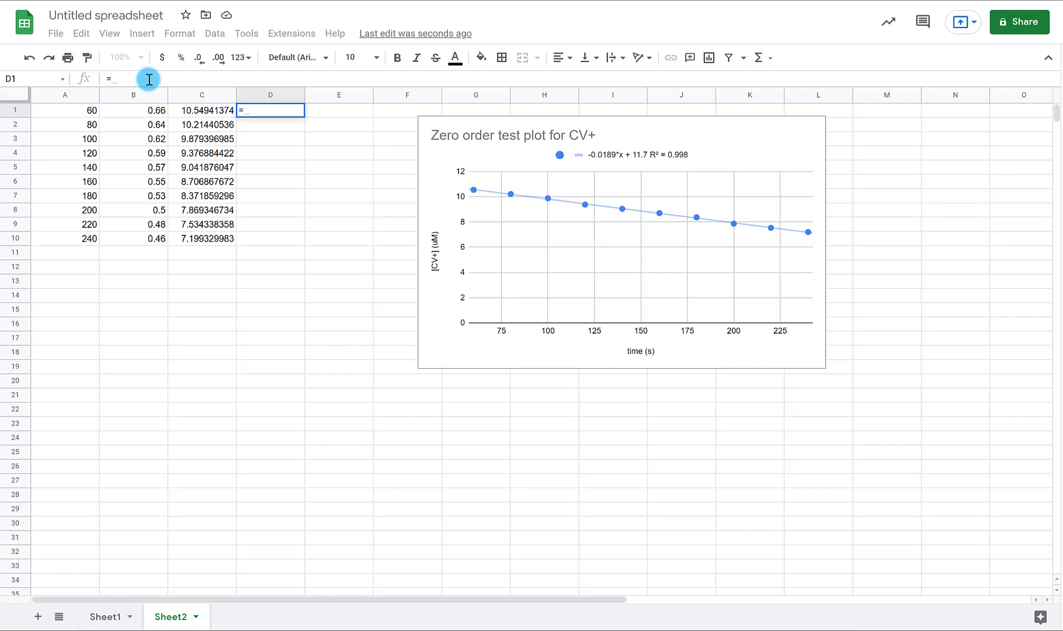
{"action": "type", "text": "=LN"}
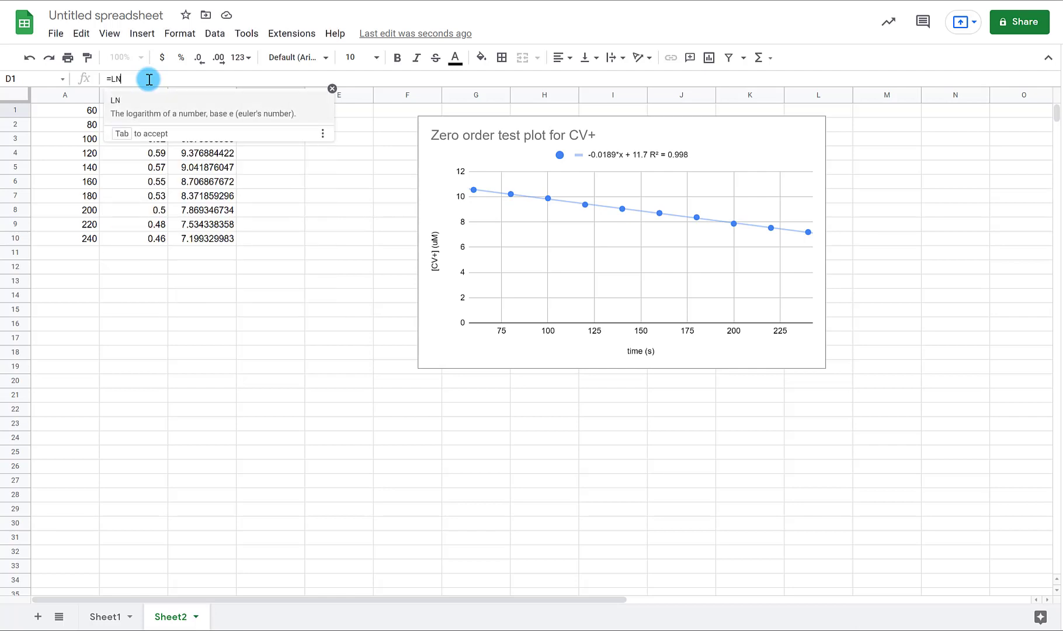
{"action": "type", "text": "C1"}
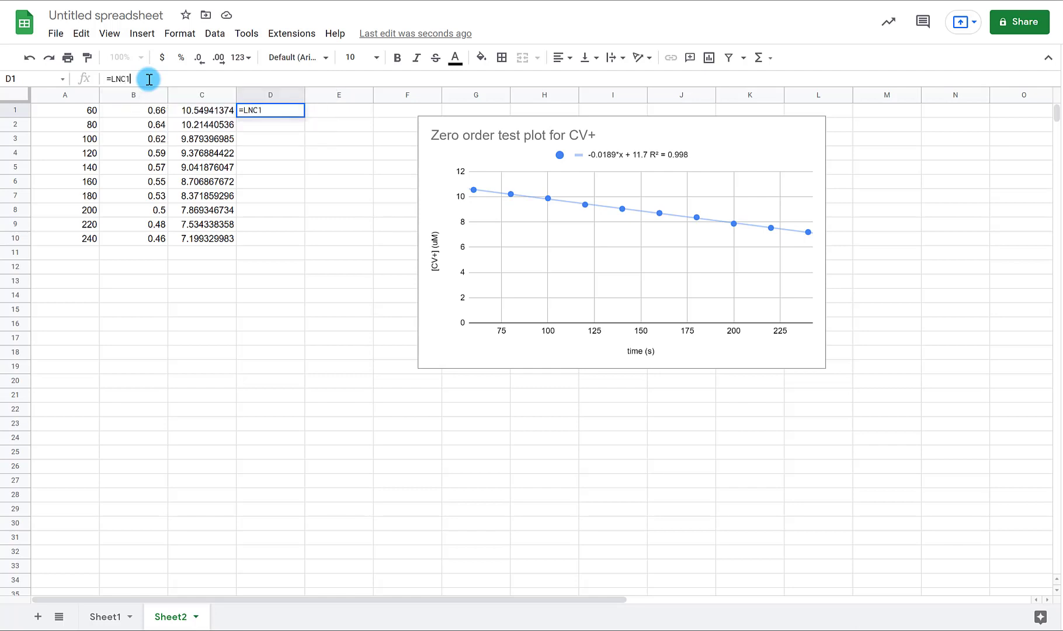
{"action": "key", "text": "Return"}
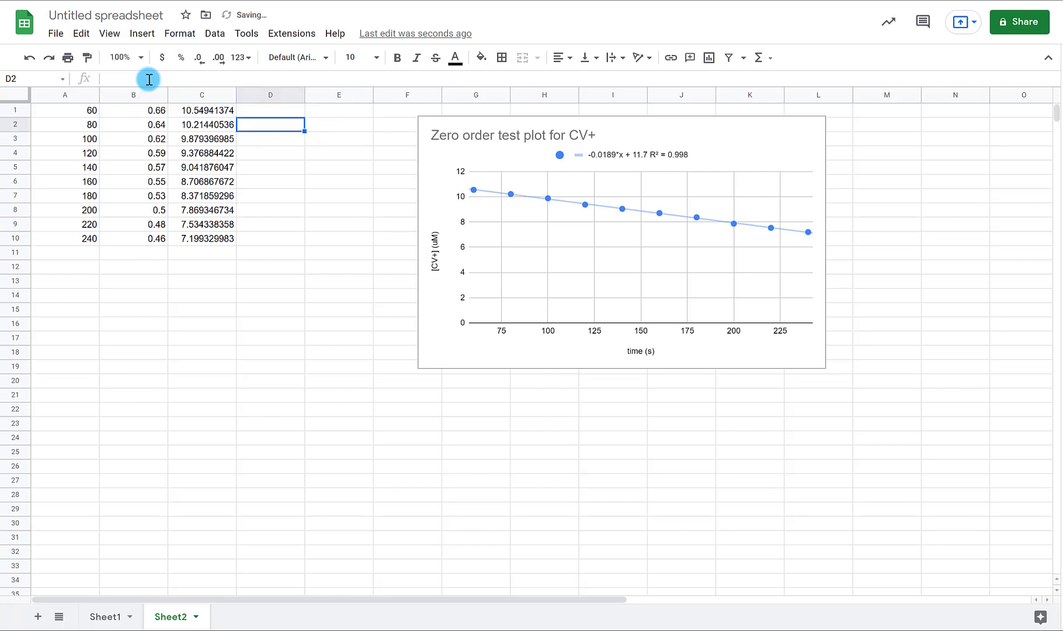
{"action": "left_click", "coordinate": [280, 110]}
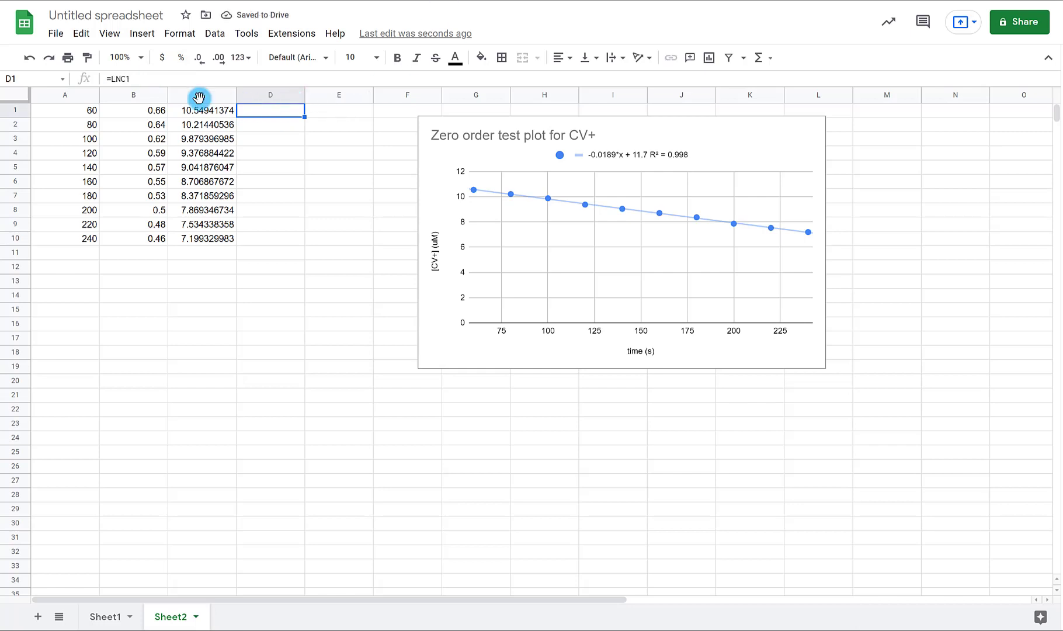
{"action": "left_click", "coordinate": [120, 78]}
{"action": "type", "text": "("}
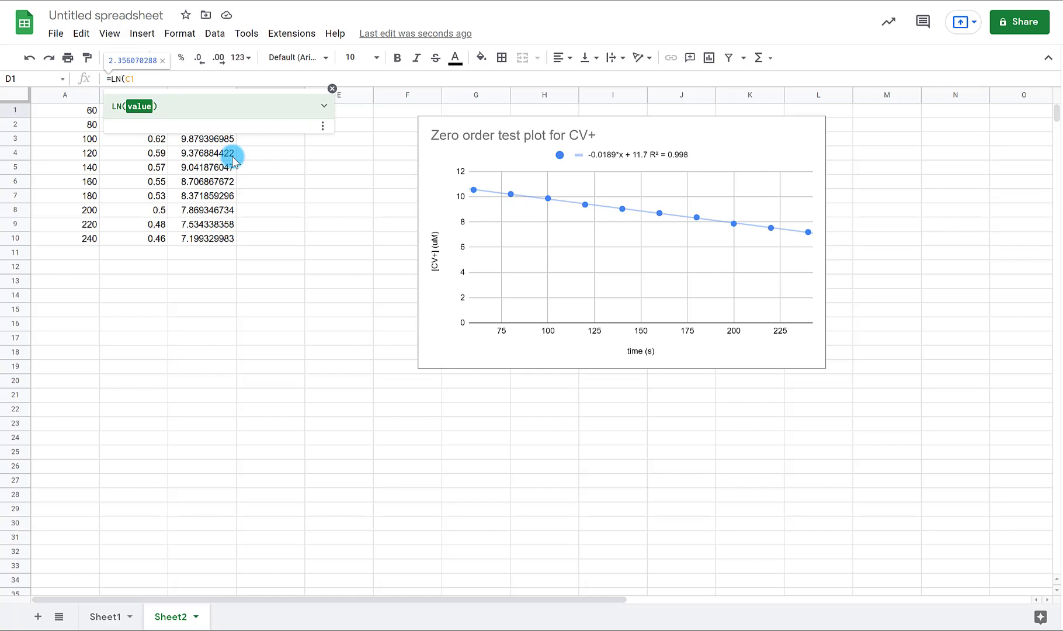
{"action": "key", "text": "End"}
{"action": "type", "text": ")"}
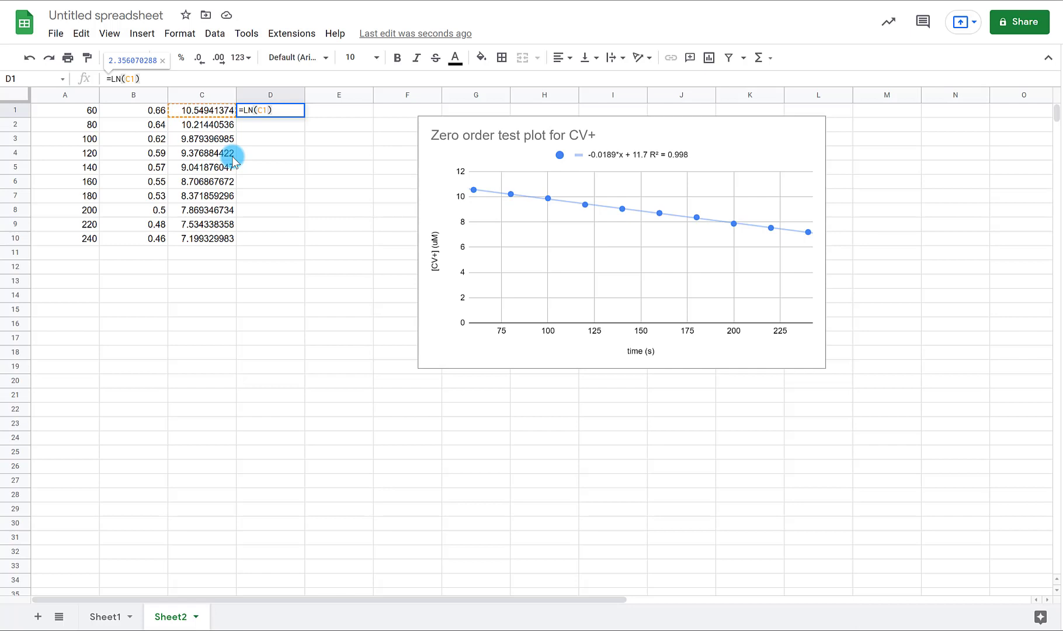
{"action": "key", "text": "Return"}
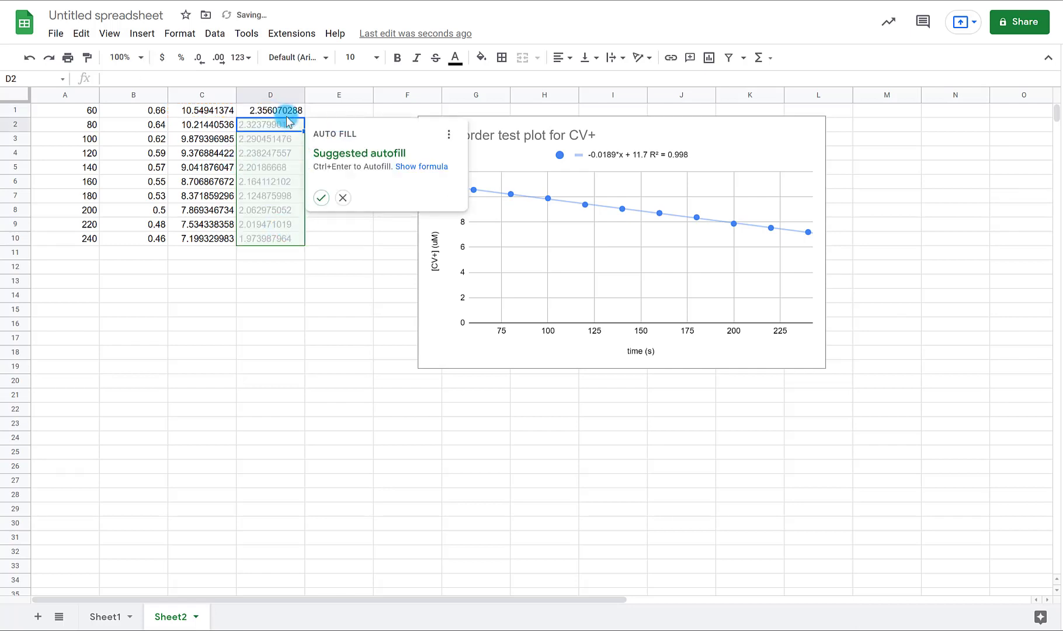
{"action": "left_click", "coordinate": [320, 198]}
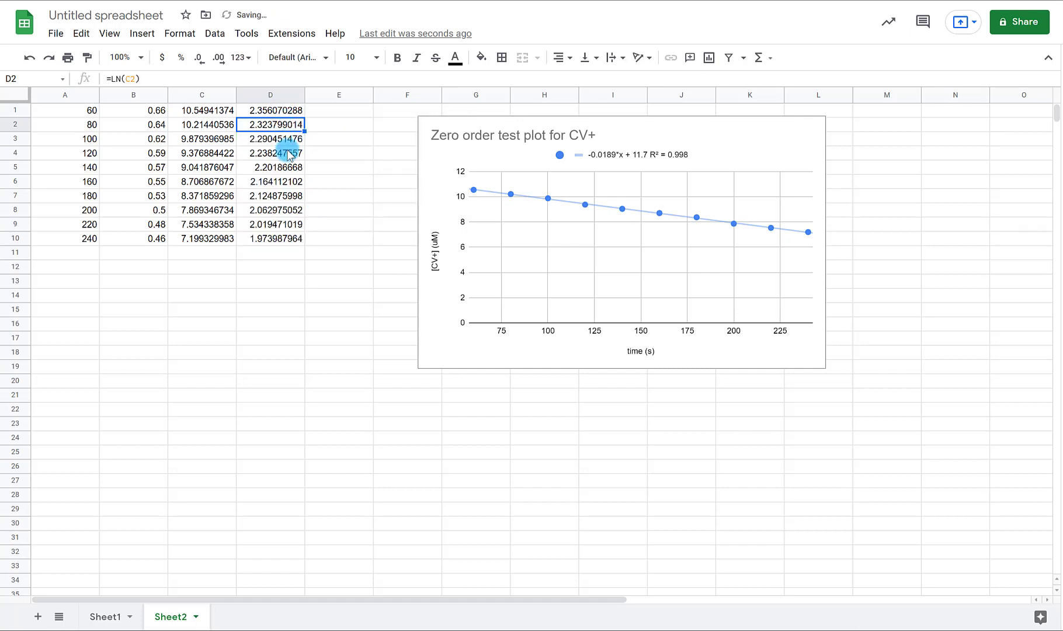
- Insert a scatter chart of the natural-log values in D1:D10 of Sheet2
{"action": "left_click", "coordinate": [284, 111]}
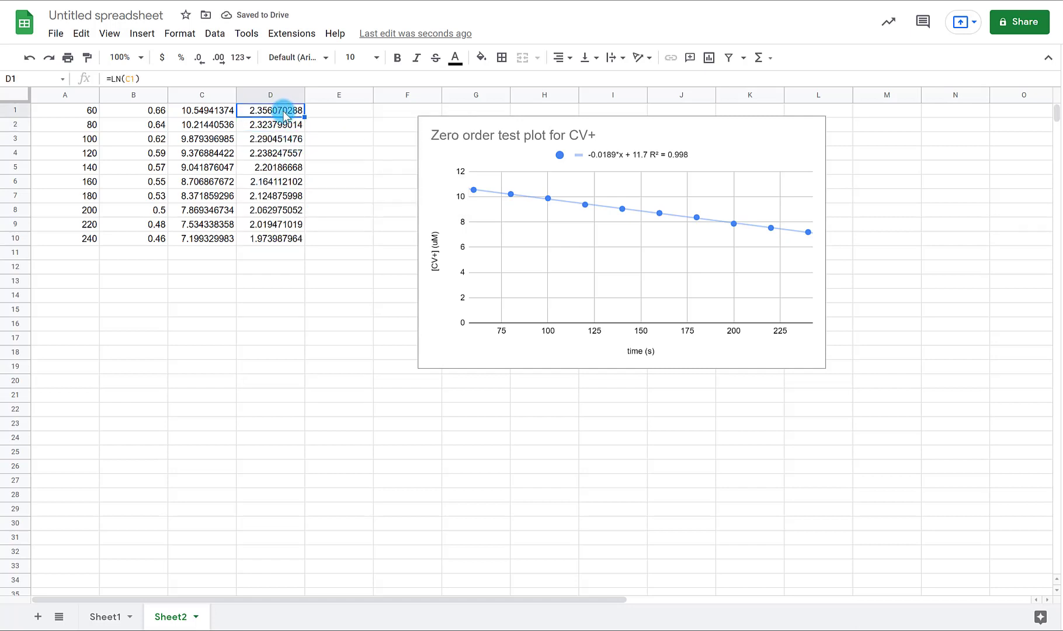
{"action": "left_click_drag", "start_coordinate": [289, 113], "coordinate": [288, 240]}
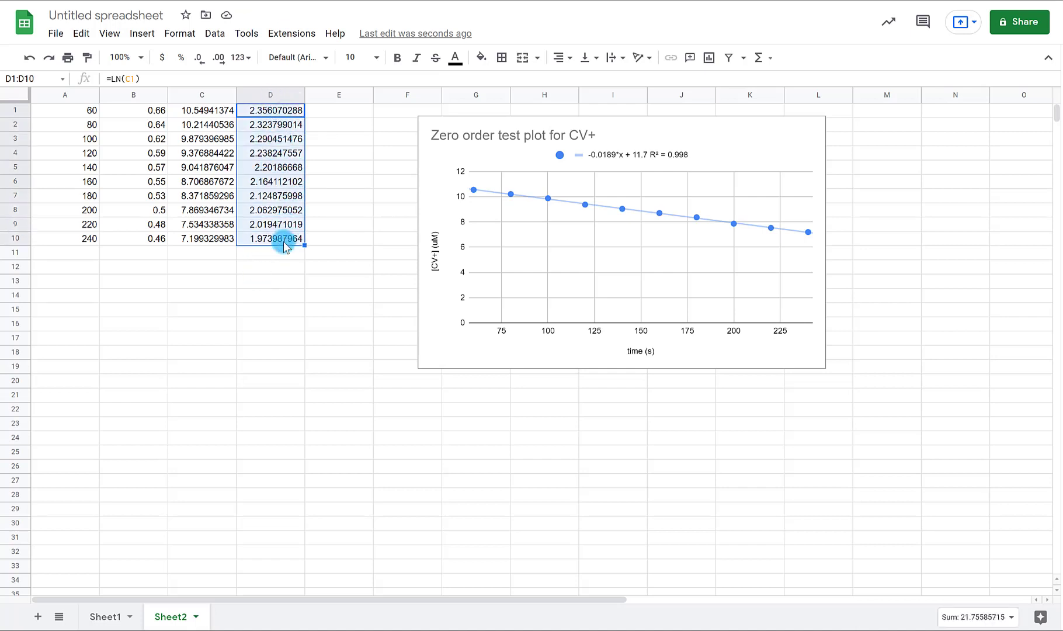
{"action": "left_click", "coordinate": [139, 33]}
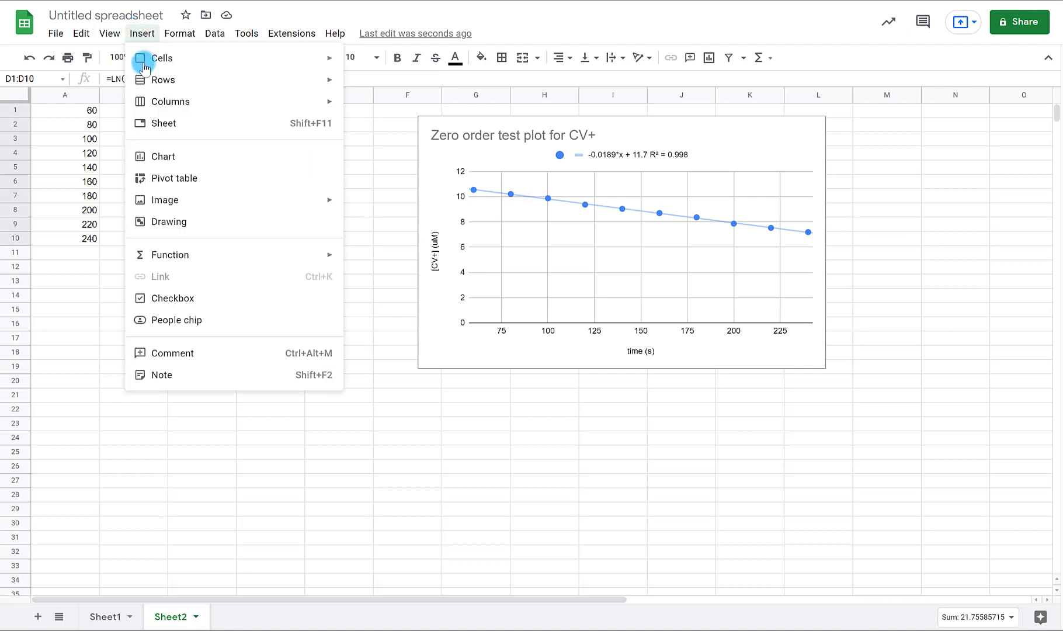
{"action": "left_click", "coordinate": [169, 157]}
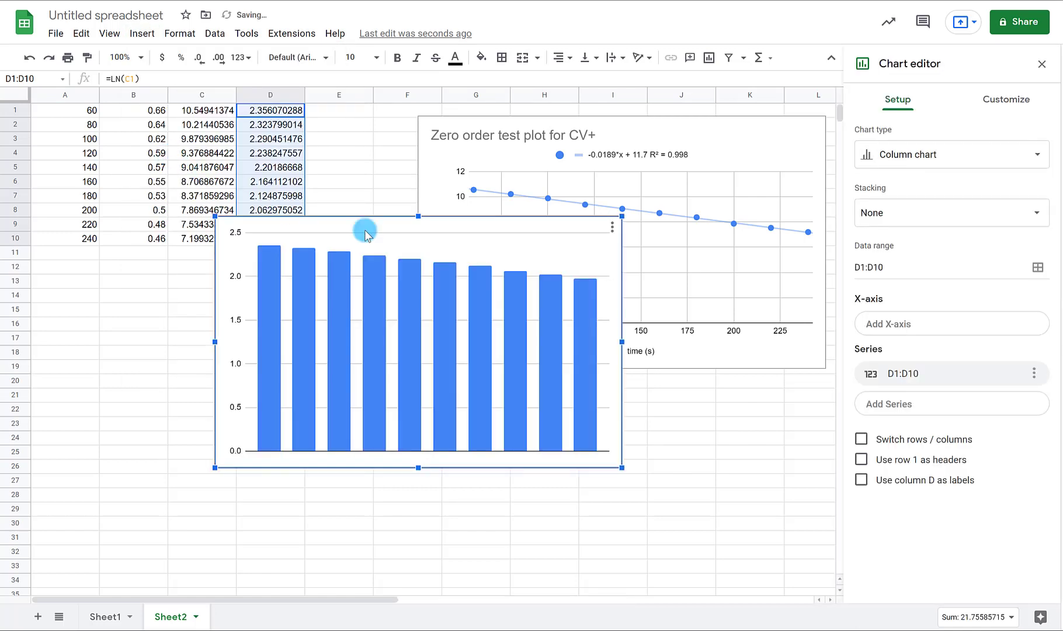
{"action": "left_click", "coordinate": [1012, 155]}
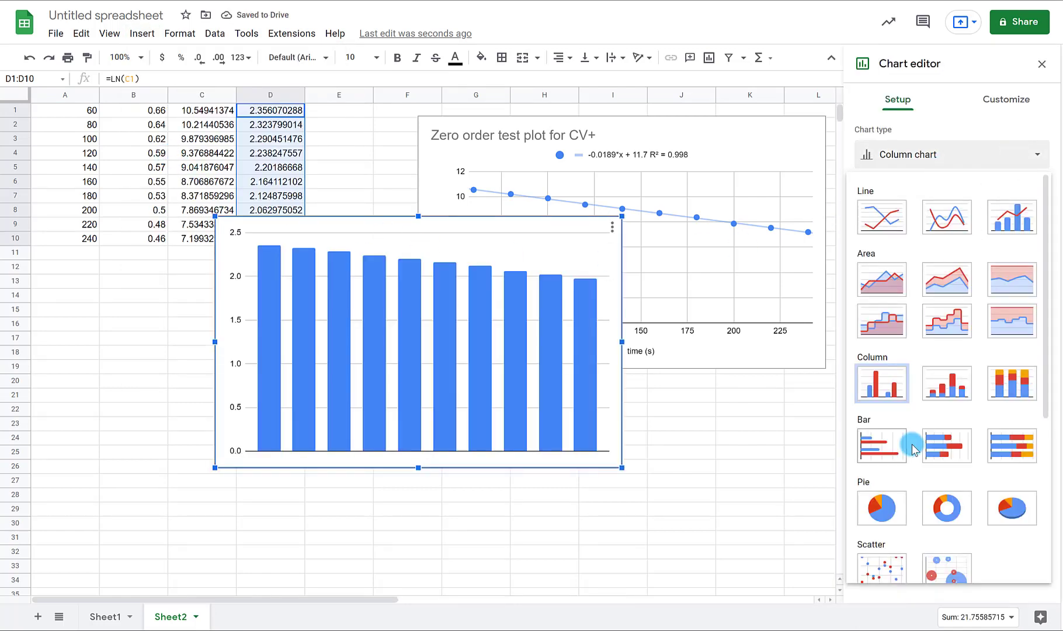
{"action": "scroll", "coordinate": [914, 449], "scroll_direction": "down", "scroll_amount": 3}
{"action": "left_click", "coordinate": [888, 453]}
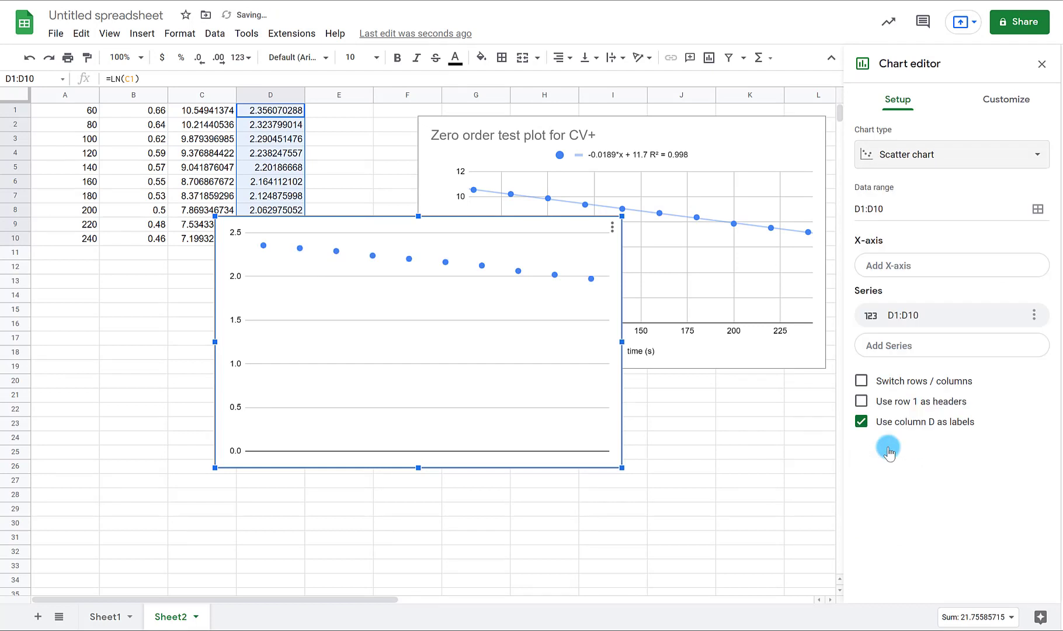
- Set the X-axis of the natural-log scatter chart to the time values in Sheet2!A1:A10
{"action": "left_click", "coordinate": [918, 269]}
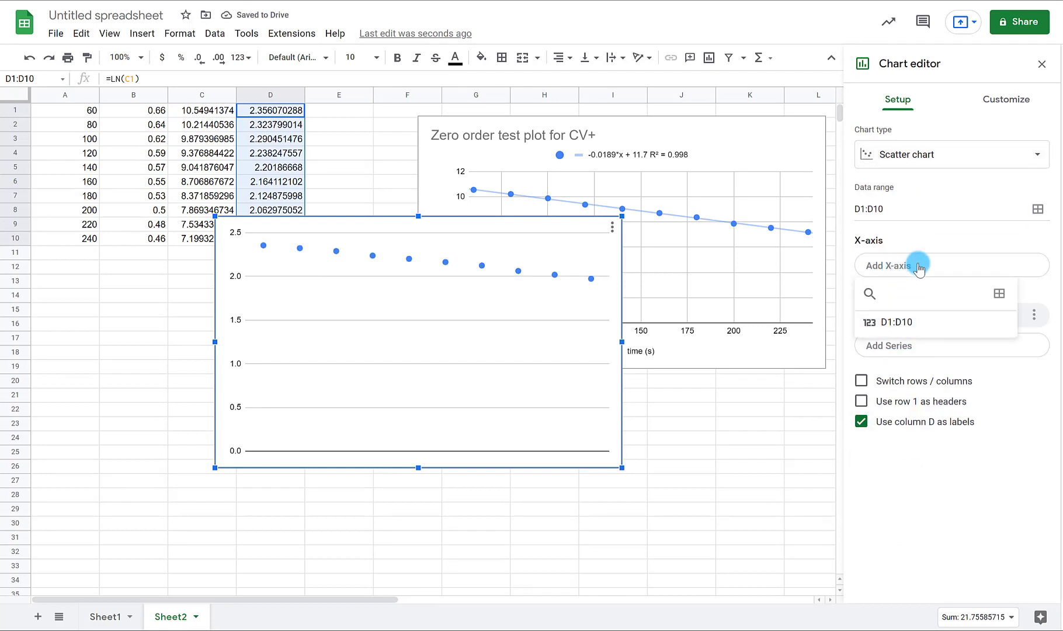
{"action": "left_click", "coordinate": [1000, 293]}
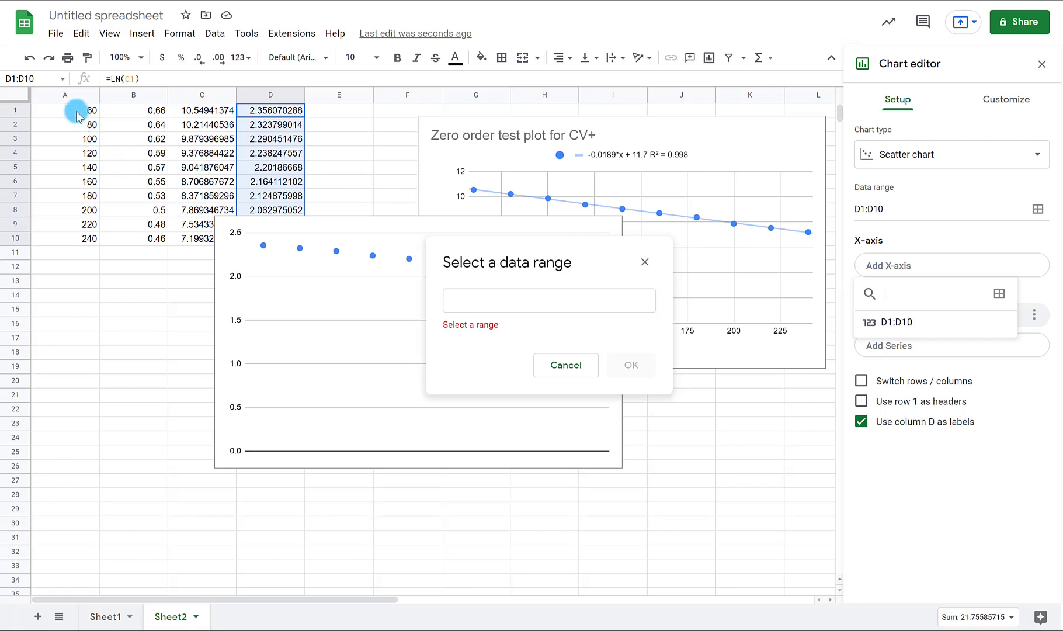
{"action": "left_click_drag", "start_coordinate": [78, 109], "coordinate": [85, 243]}
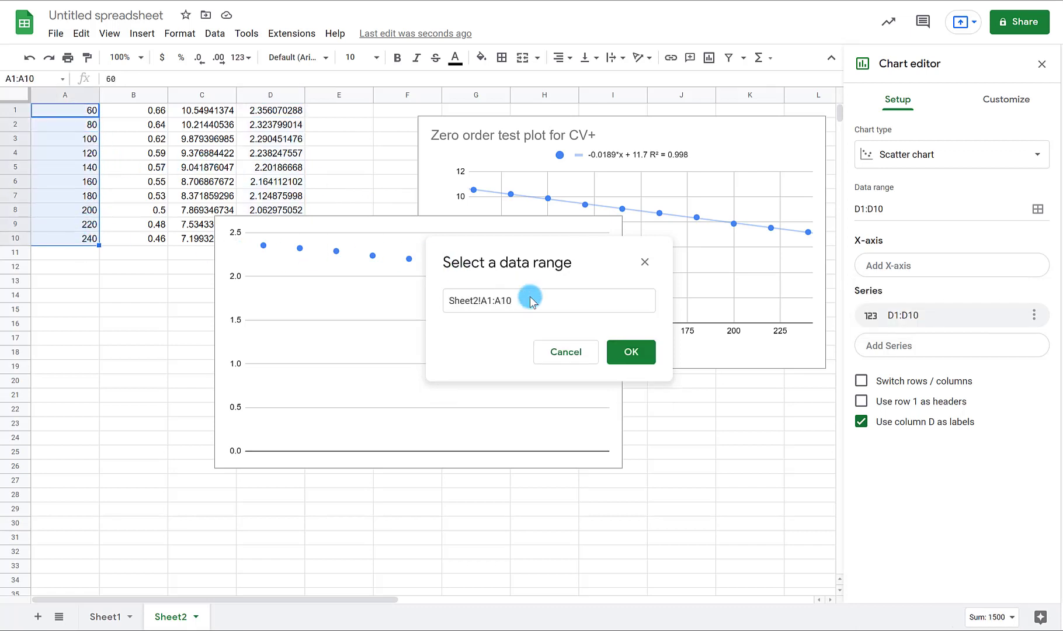
{"action": "left_click", "coordinate": [625, 353]}
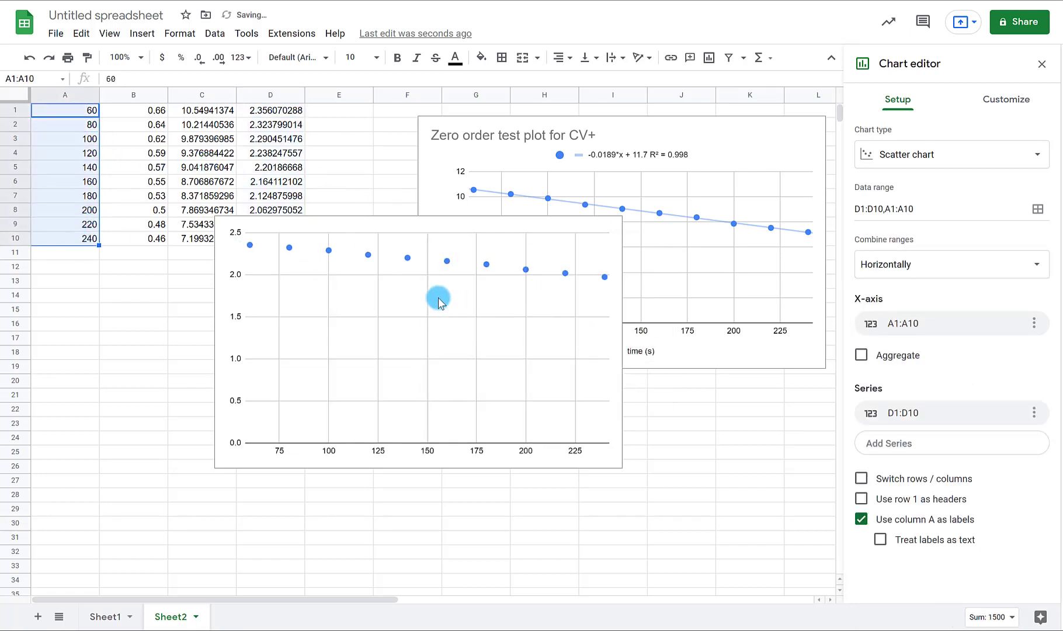
- Add a linear trendline to the data series of the natural-log scatter chart
{"action": "left_click", "coordinate": [1015, 106]}
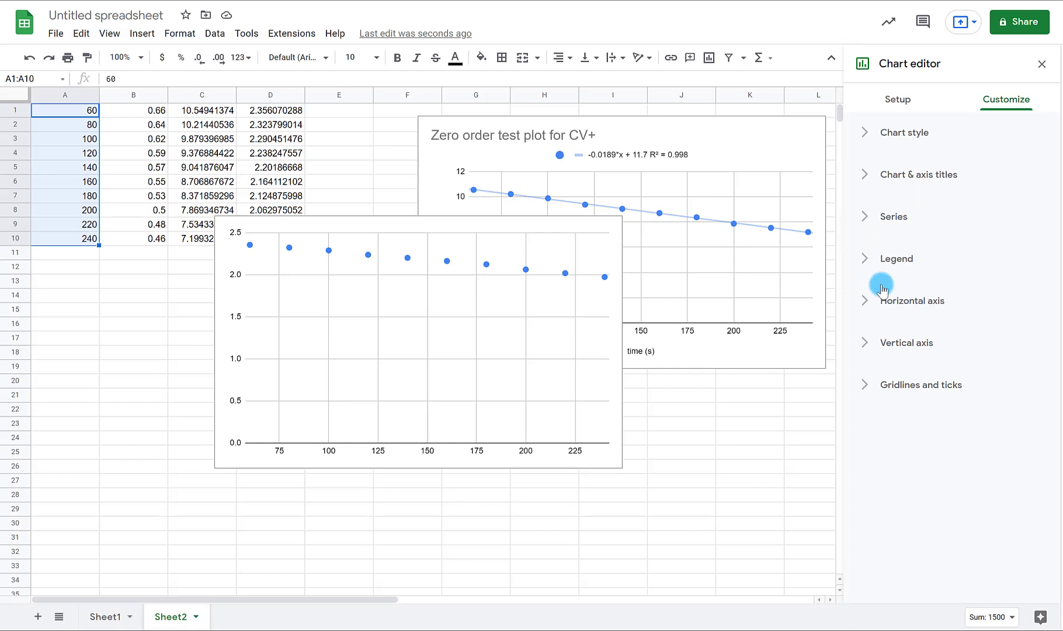
{"action": "left_click", "coordinate": [898, 100]}
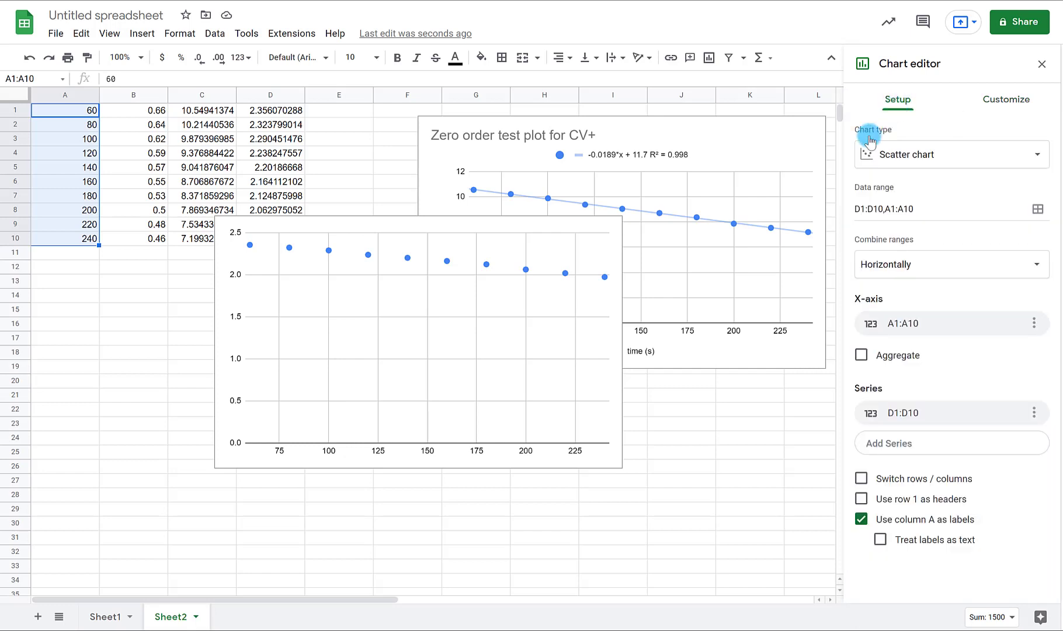
{"action": "left_click", "coordinate": [488, 264]}
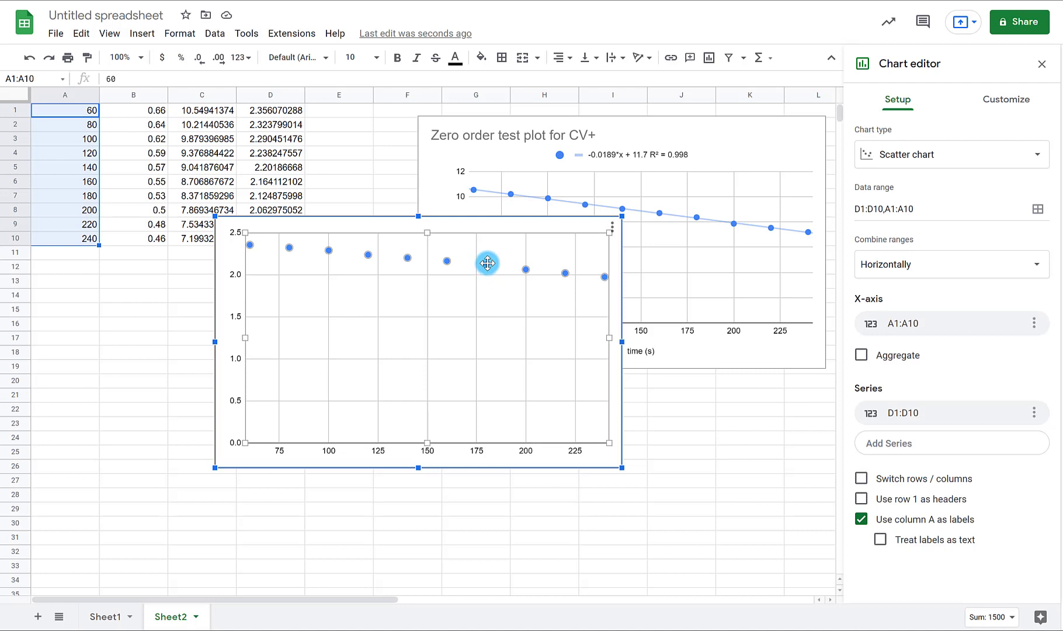
{"action": "right_click", "coordinate": [486, 263]}
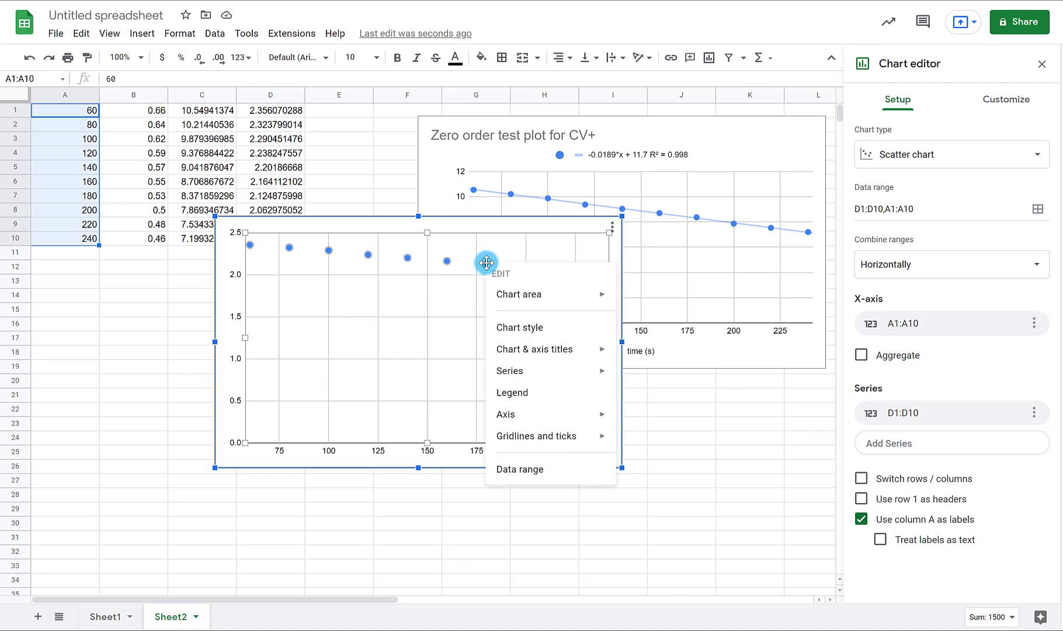
{"action": "double_click", "coordinate": [447, 261]}
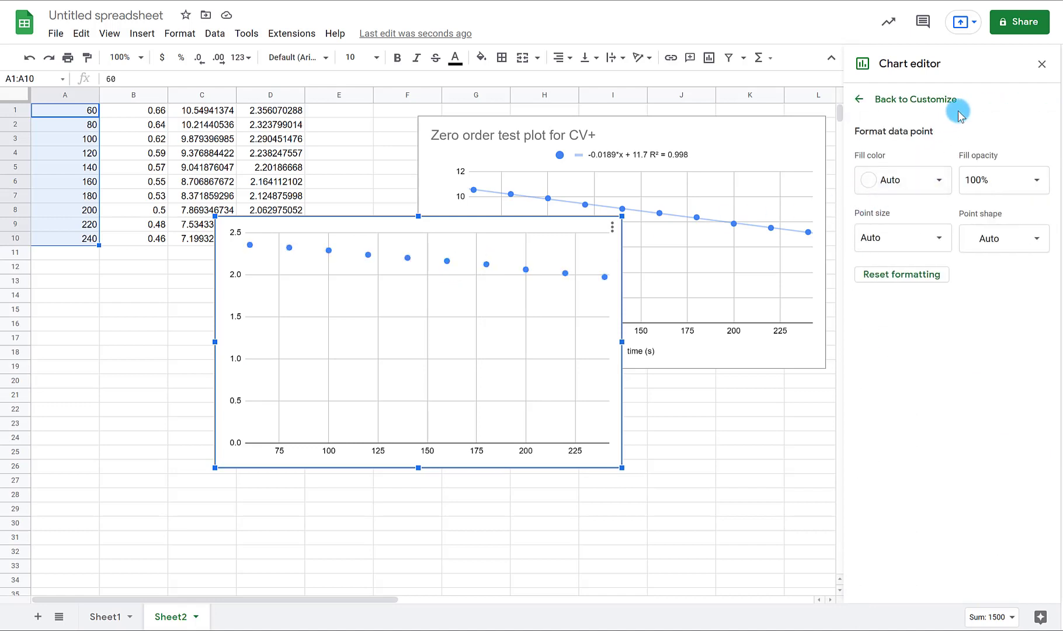
{"action": "left_click", "coordinate": [859, 100]}
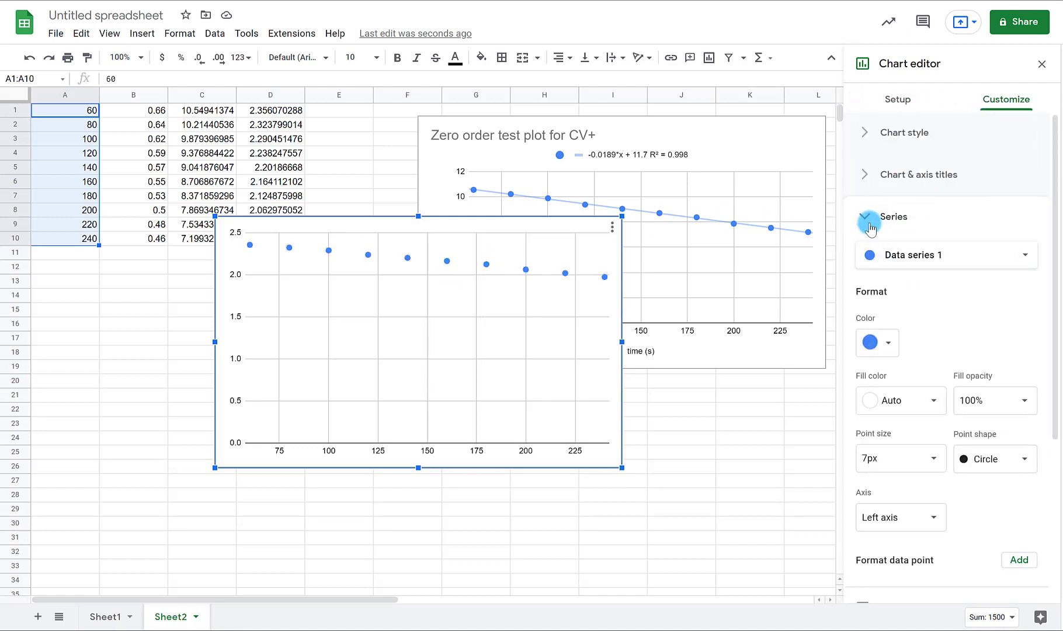
{"action": "scroll", "coordinate": [908, 527], "scroll_direction": "down", "scroll_amount": 4}
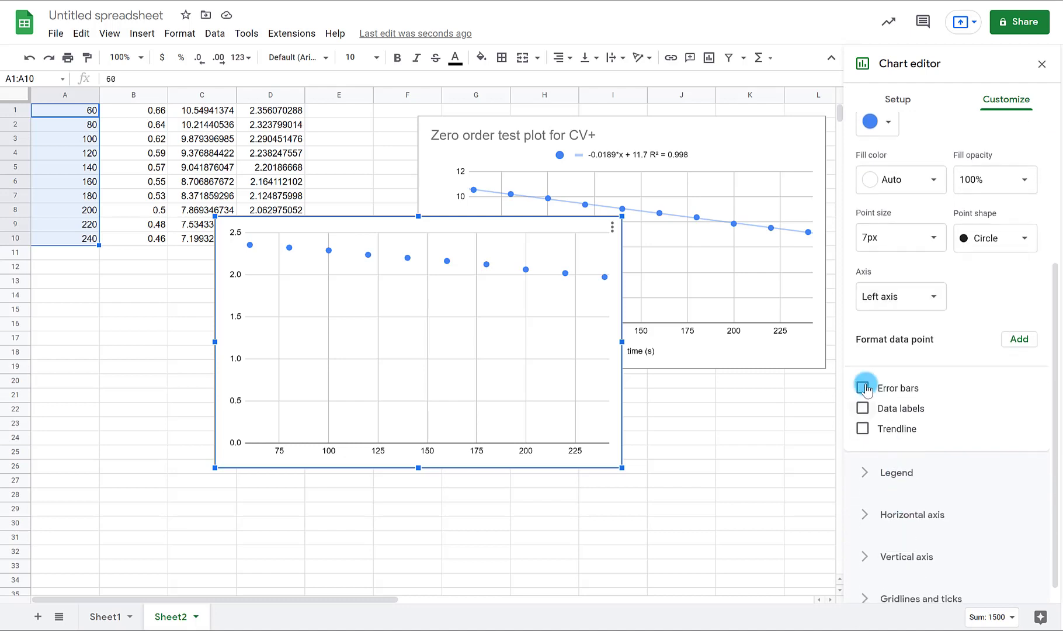
{"action": "left_click", "coordinate": [863, 431]}
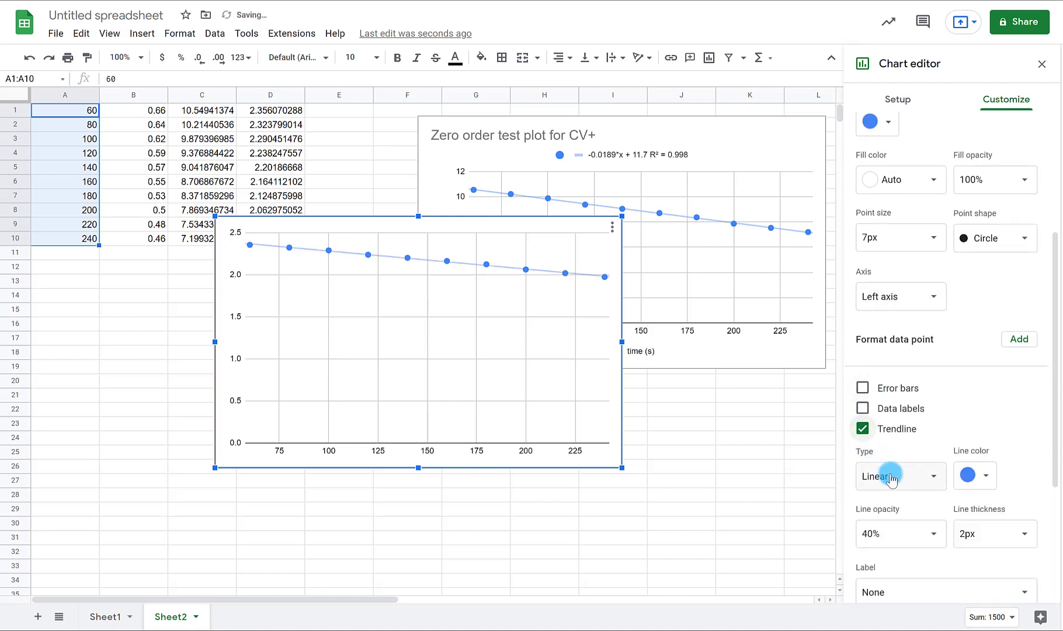
- Label the natural-log chart's trendline with its equation and show its R² value
{"action": "scroll", "coordinate": [916, 456], "scroll_direction": "down", "scroll_amount": 3}
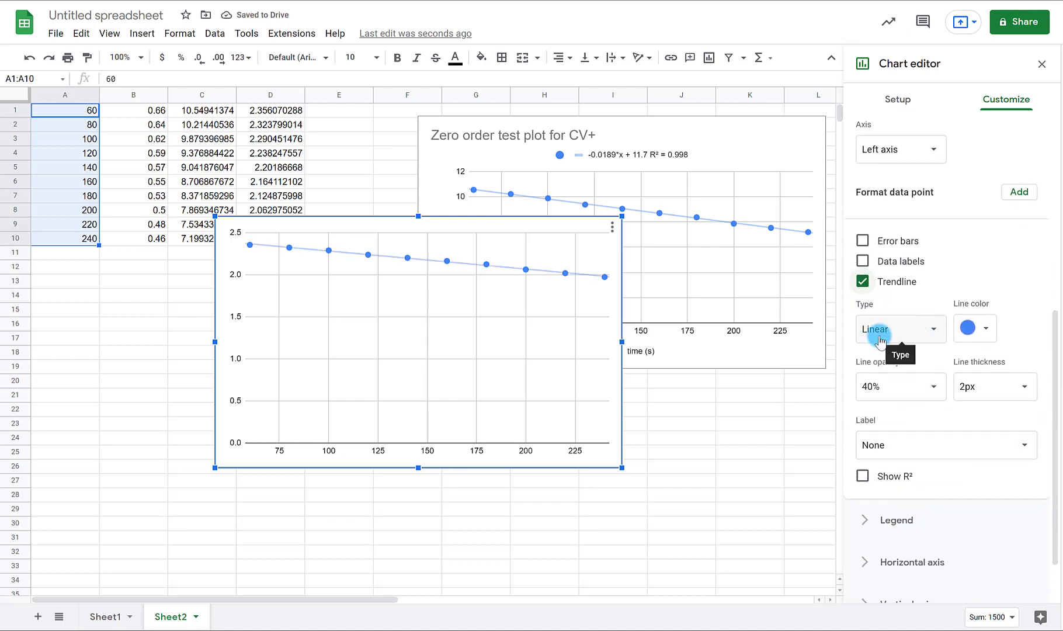
{"action": "left_click", "coordinate": [906, 445]}
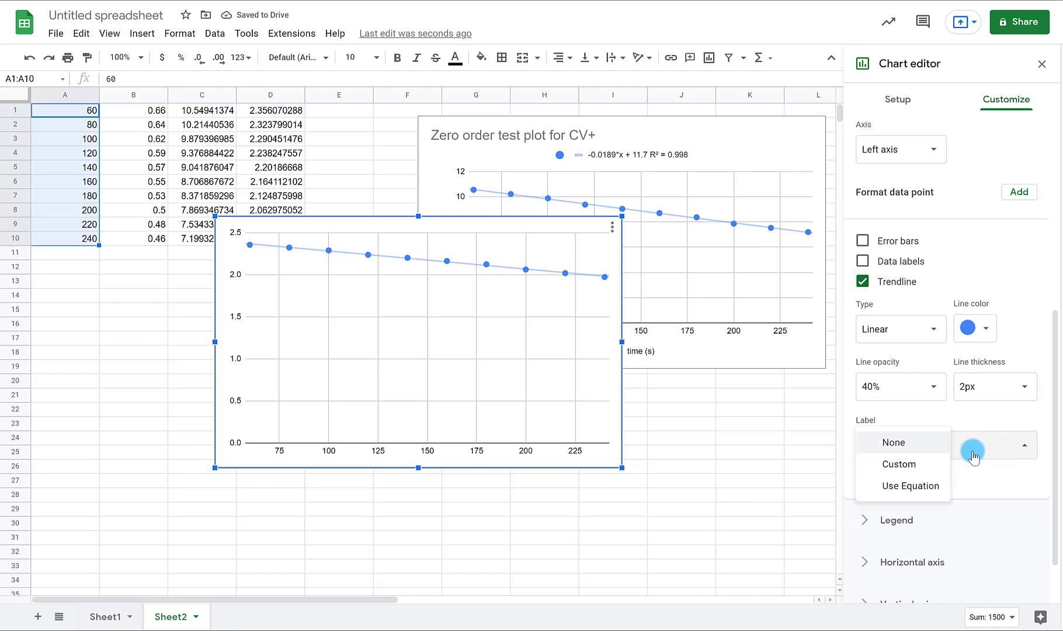
{"action": "left_click", "coordinate": [899, 483]}
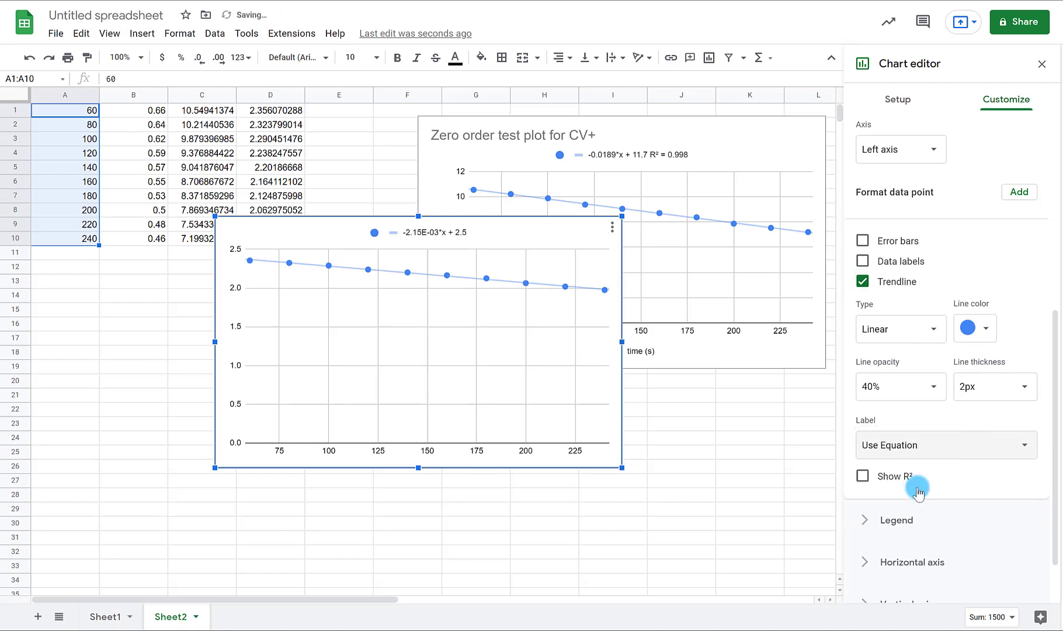
{"action": "left_click", "coordinate": [862, 476]}
{"action": "left_click", "coordinate": [659, 409]}
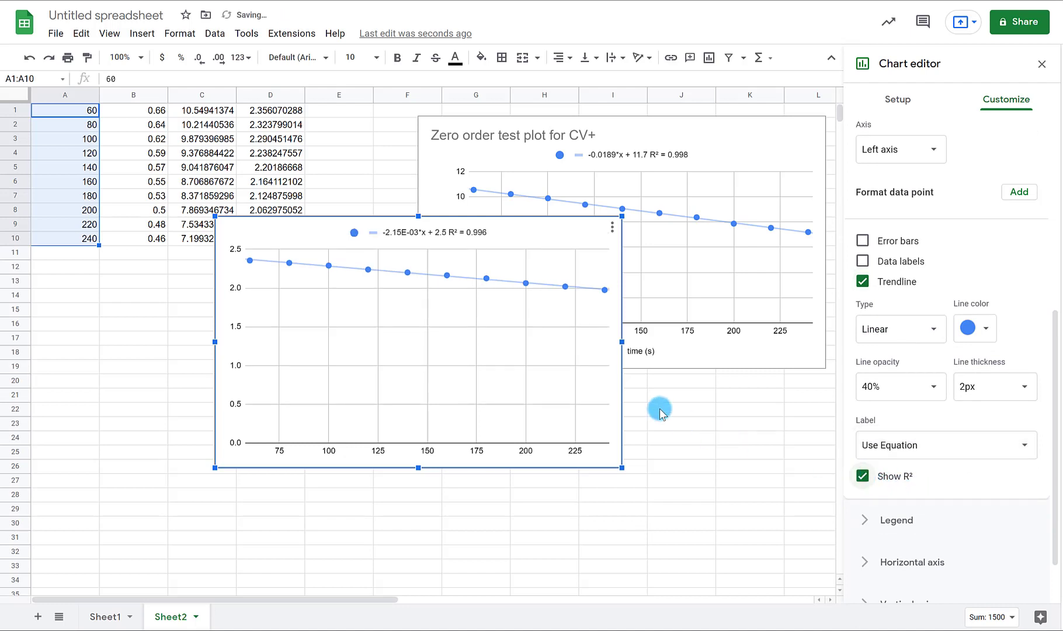
- Move the natural-log chart directly below the zero order plot, leaving a small gap between the two charts
{"action": "left_click", "coordinate": [492, 249]}
{"action": "left_click_drag", "start_coordinate": [533, 224], "coordinate": [736, 358]}
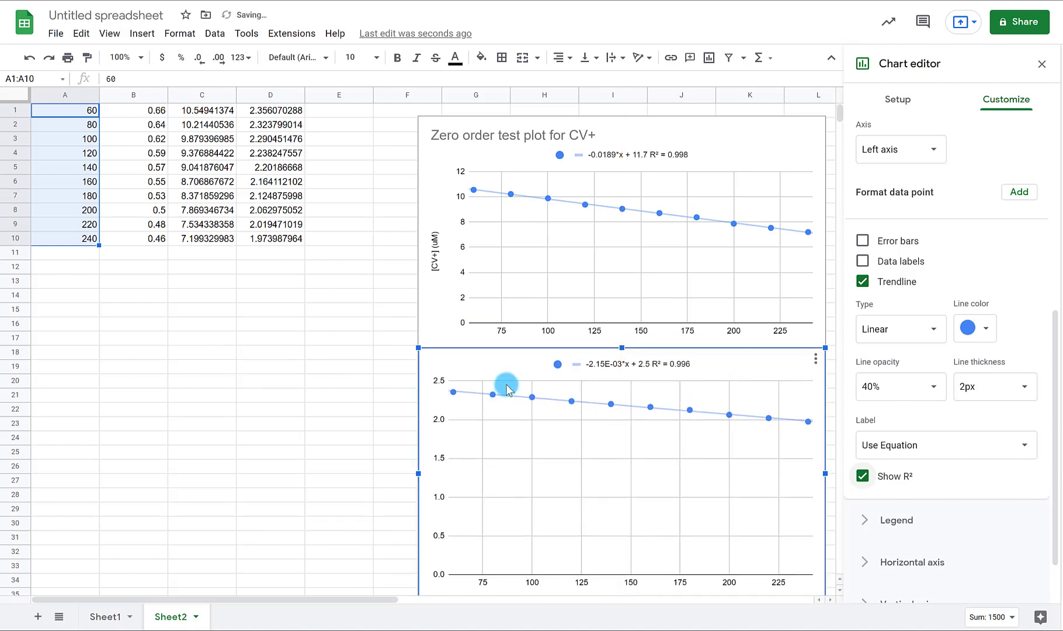
{"action": "scroll", "coordinate": [564, 277], "scroll_direction": "down", "scroll_amount": 3}
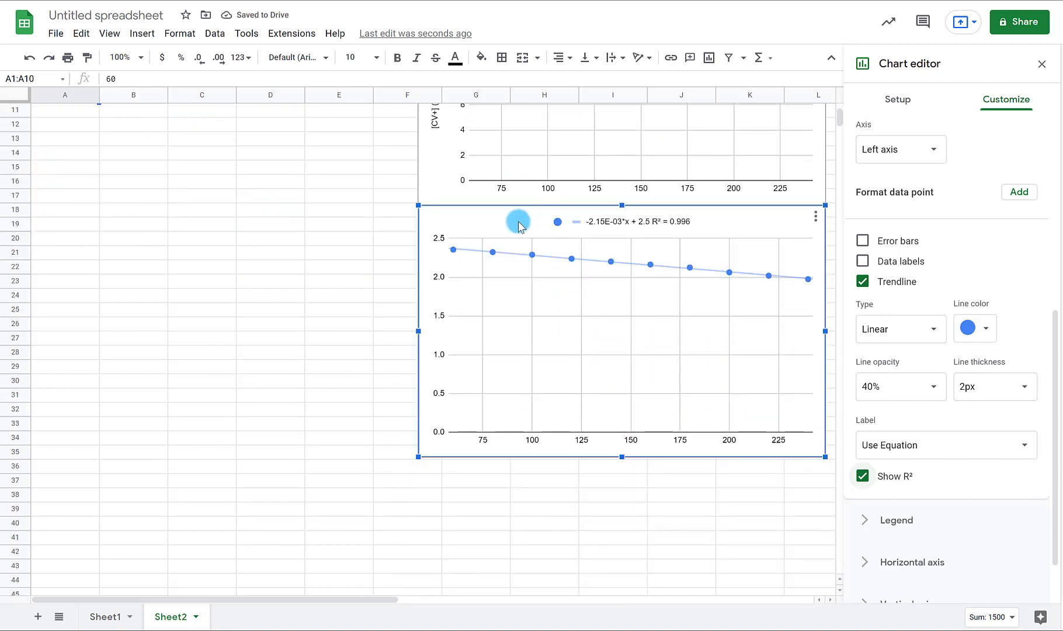
{"action": "left_click_drag", "start_coordinate": [517, 220], "coordinate": [507, 272]}
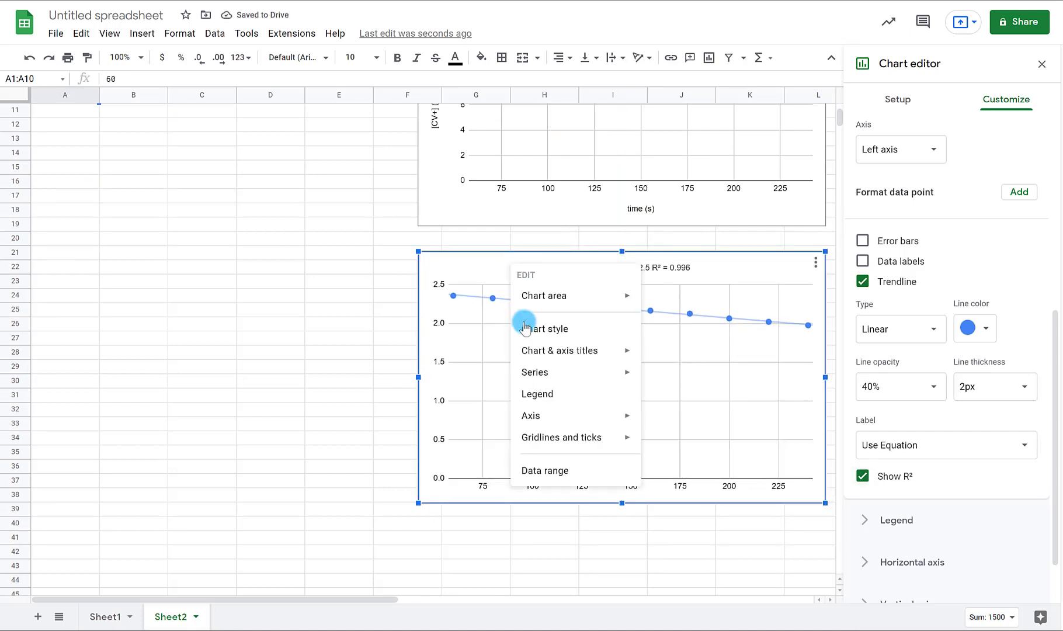
- Copy the natural-log chart, switch to the blank Word document and paste the chart into it
{"action": "left_click", "coordinate": [480, 264]}
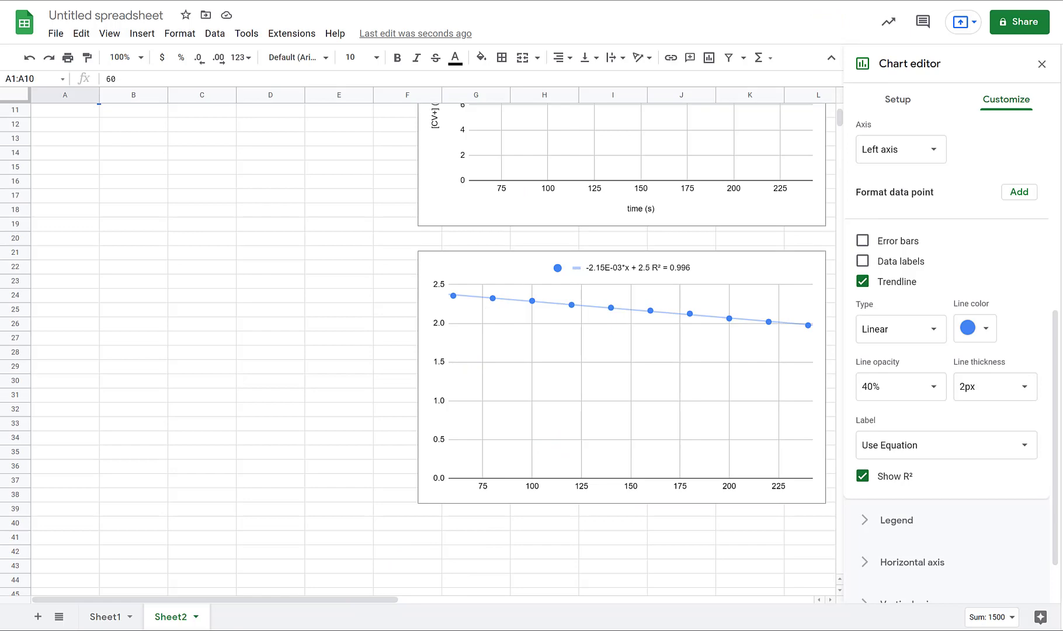
{"action": "key", "text": "alt+Tab"}
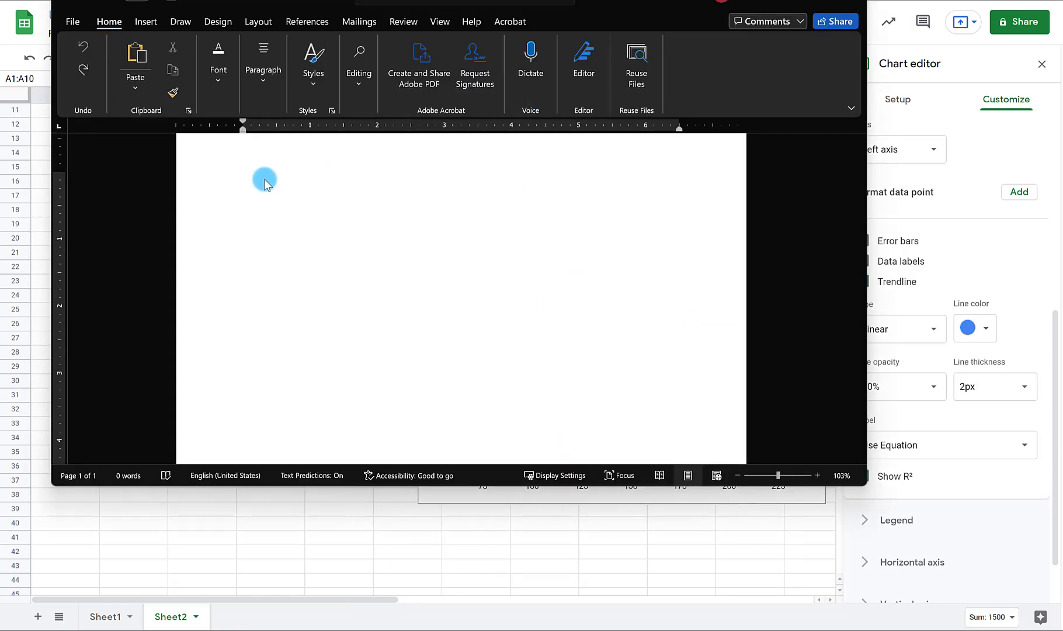
{"action": "left_click_drag", "start_coordinate": [457, 13], "coordinate": [478, 40]}
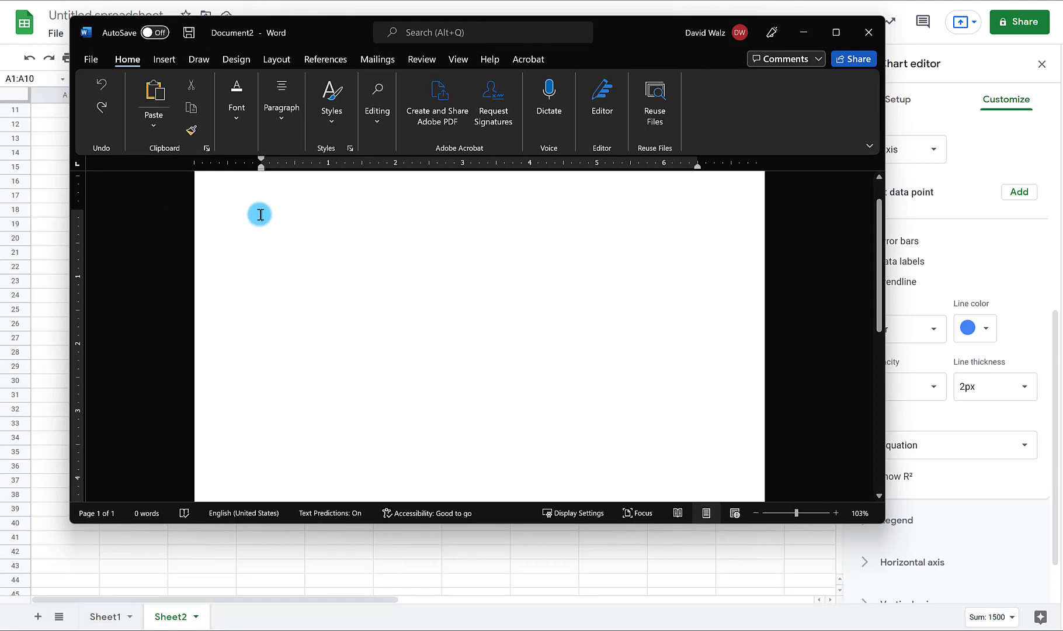
{"action": "key", "text": "ctrl+v"}
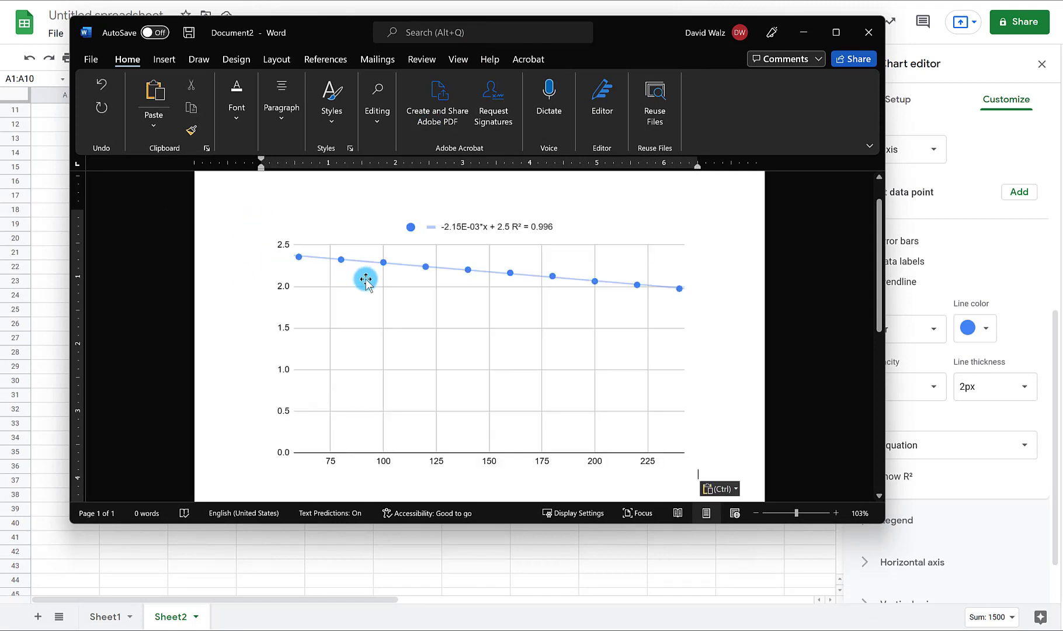
- Shrink the pasted chart image in the Word document proportionally to about 4 inches wide
{"action": "left_click", "coordinate": [365, 279]}
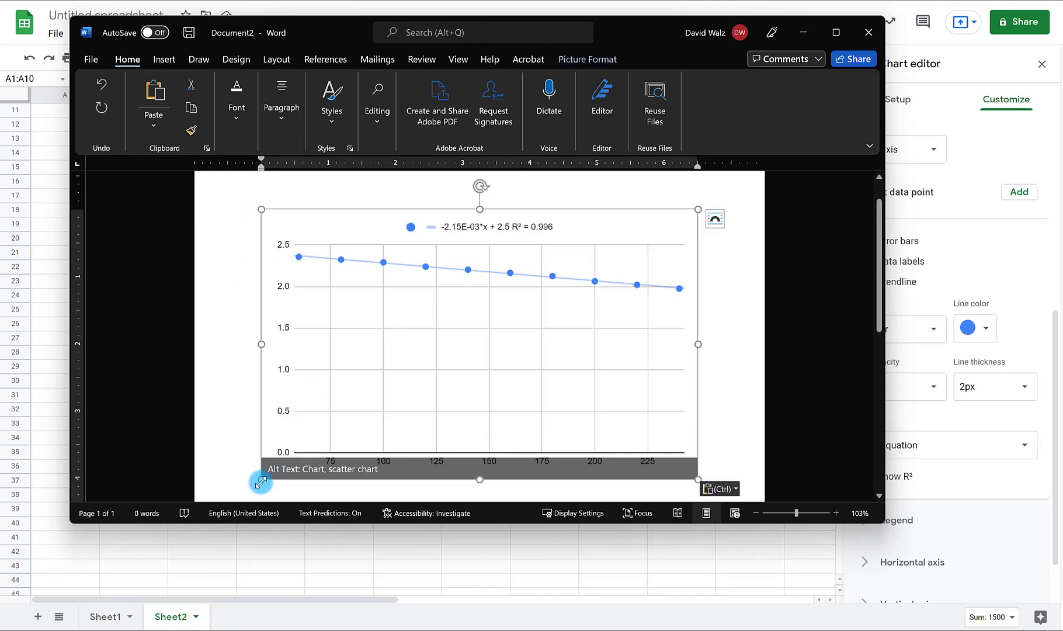
{"action": "left_click_drag", "start_coordinate": [261, 482], "coordinate": [392, 358]}
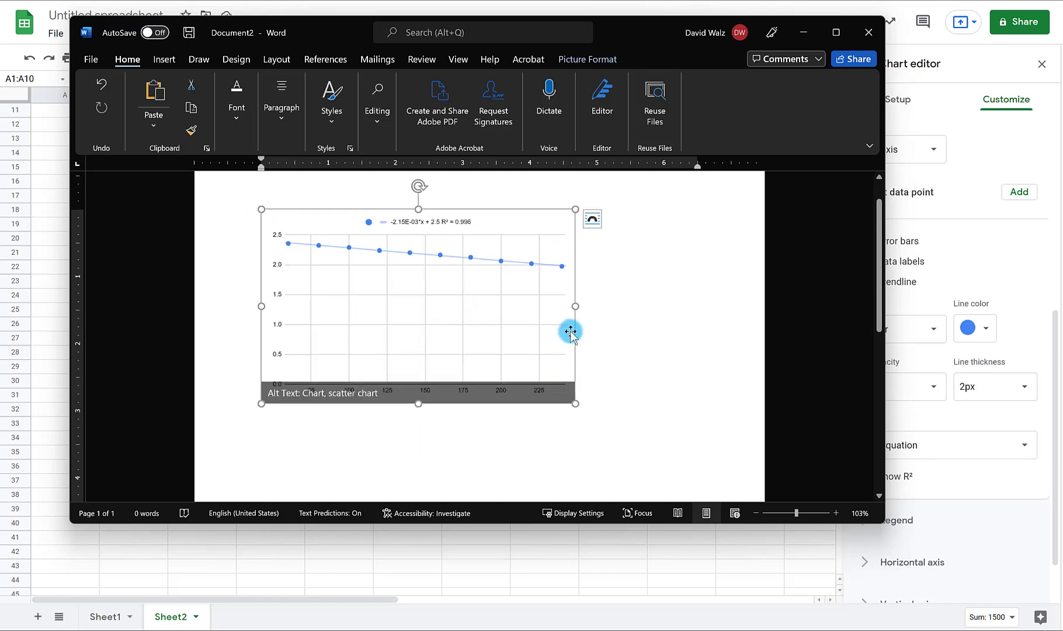
{"action": "left_click_drag", "start_coordinate": [572, 400], "coordinate": [540, 381]}
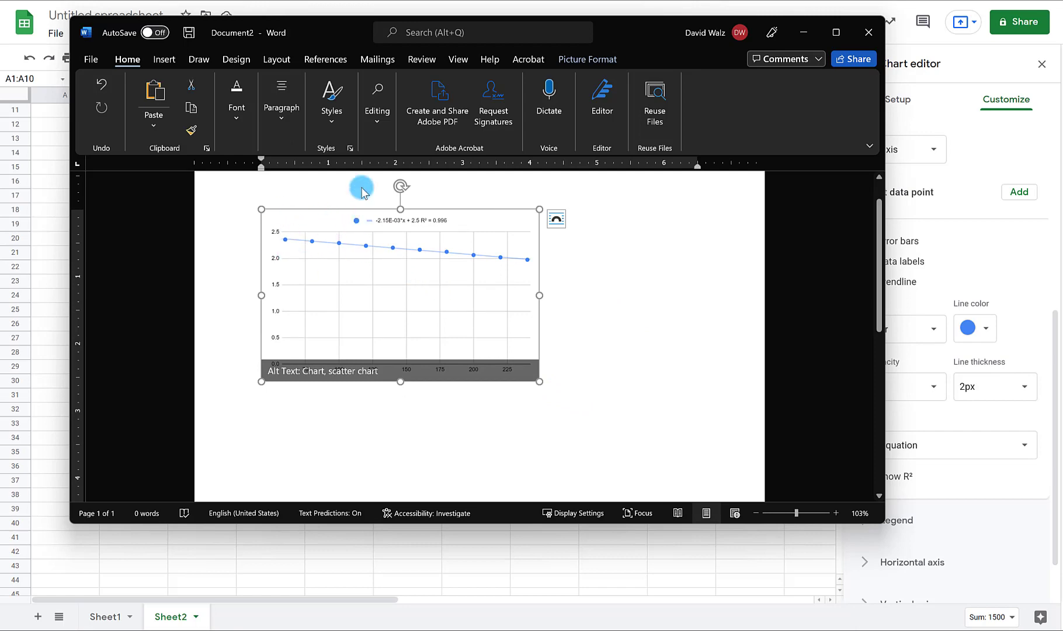
- Switch from Word back to the spreadsheet, enter =(1/C1) in E1 and autofill the formula down through E10
{"action": "left_click", "coordinate": [804, 33]}
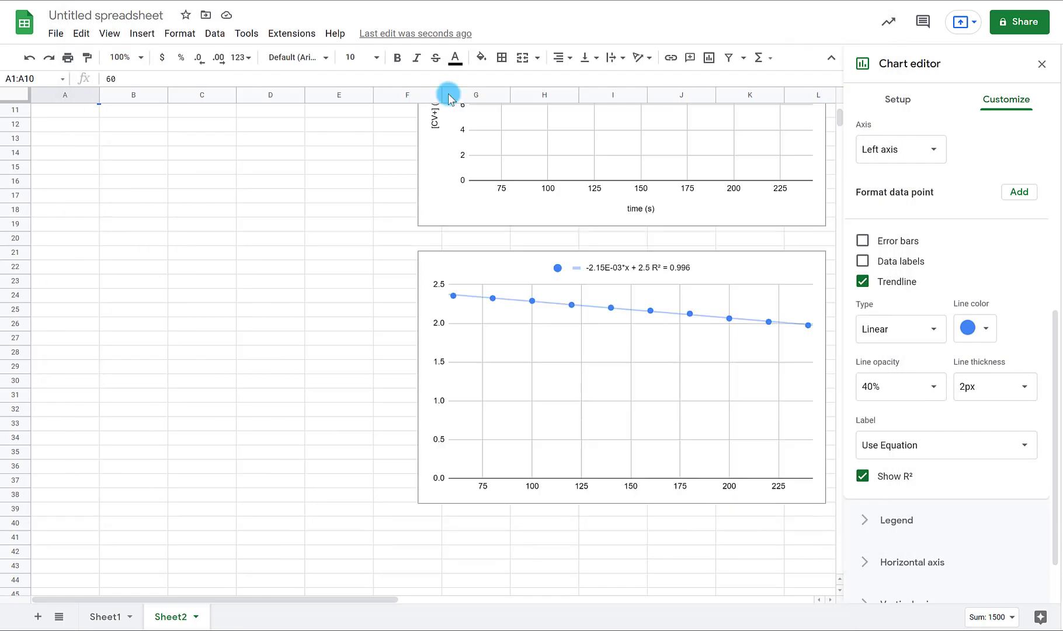
{"action": "scroll", "coordinate": [316, 215], "scroll_direction": "up", "scroll_amount": 3}
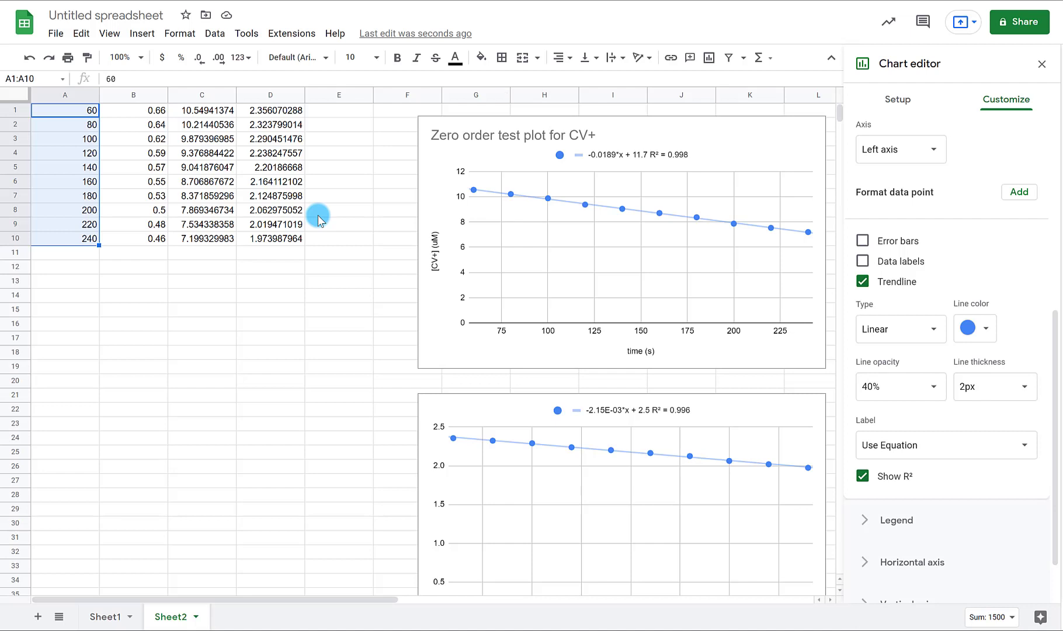
{"action": "left_click", "coordinate": [342, 118]}
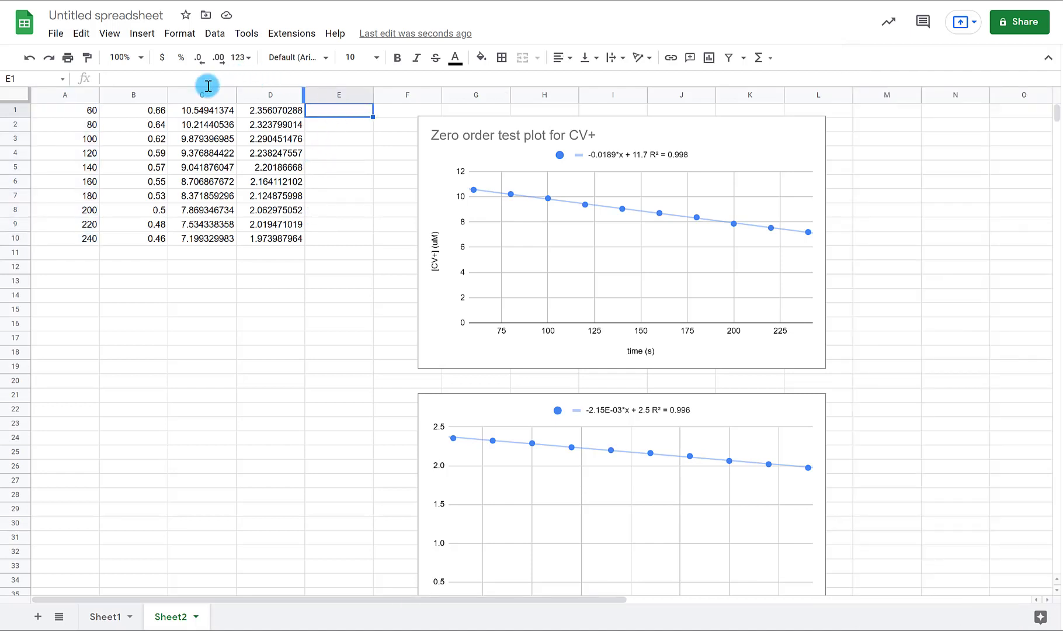
{"action": "left_click", "coordinate": [176, 79]}
{"action": "type", "text": "+"}
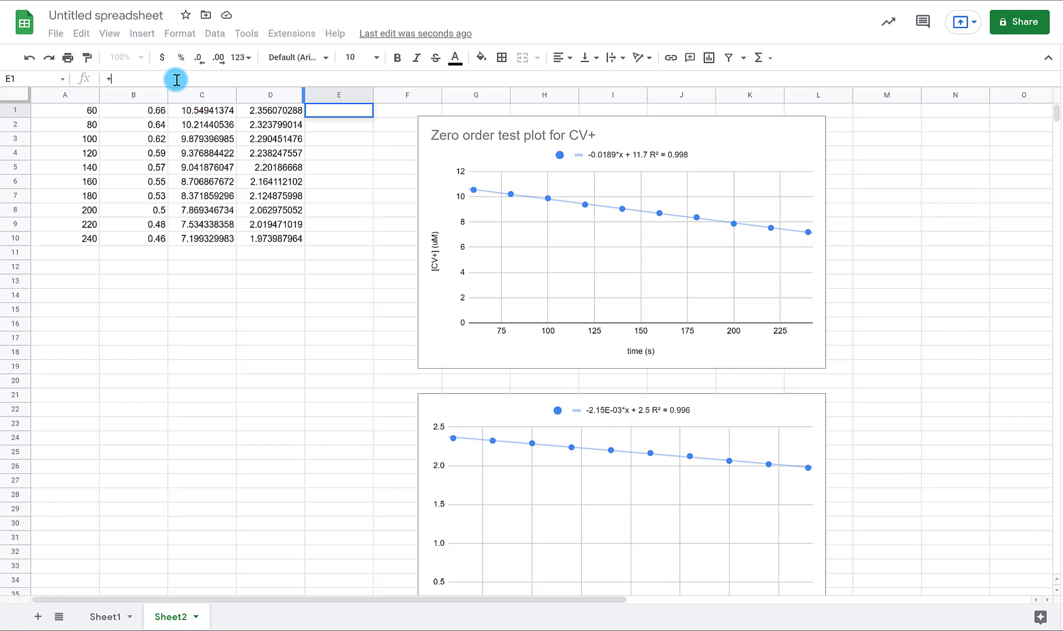
{"action": "key", "text": "BackSpace"}
{"action": "type", "text": "=(1"}
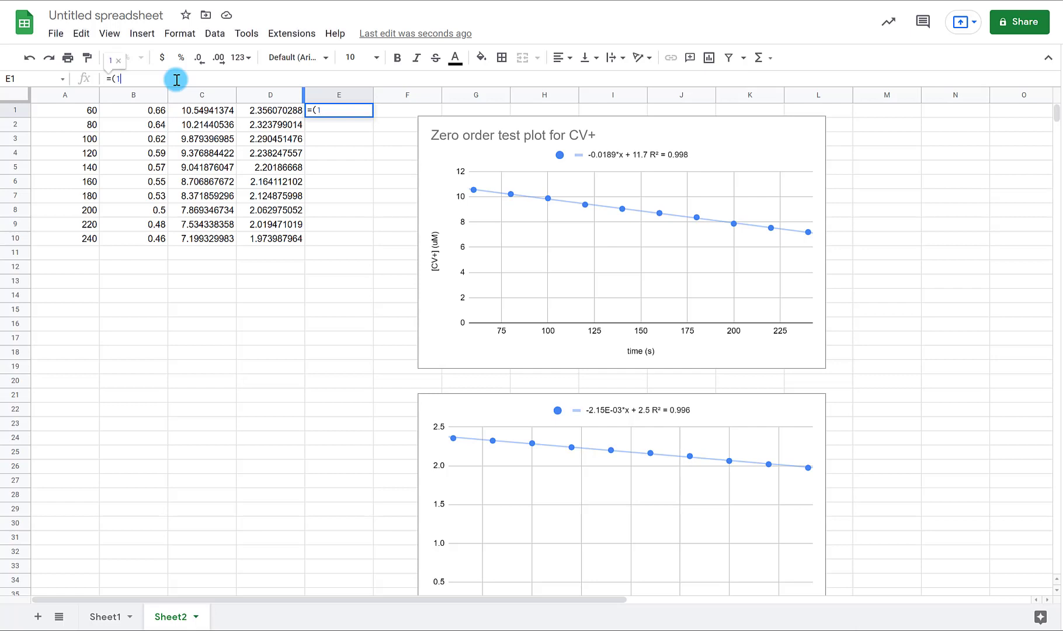
{"action": "type", "text": "/"}
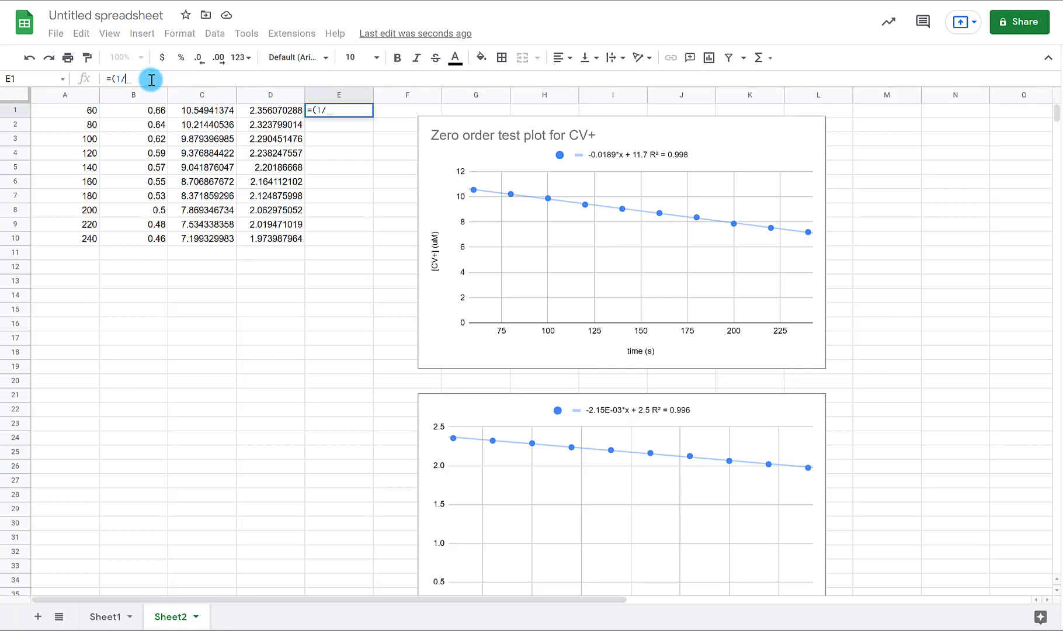
{"action": "type", "text": "C1"}
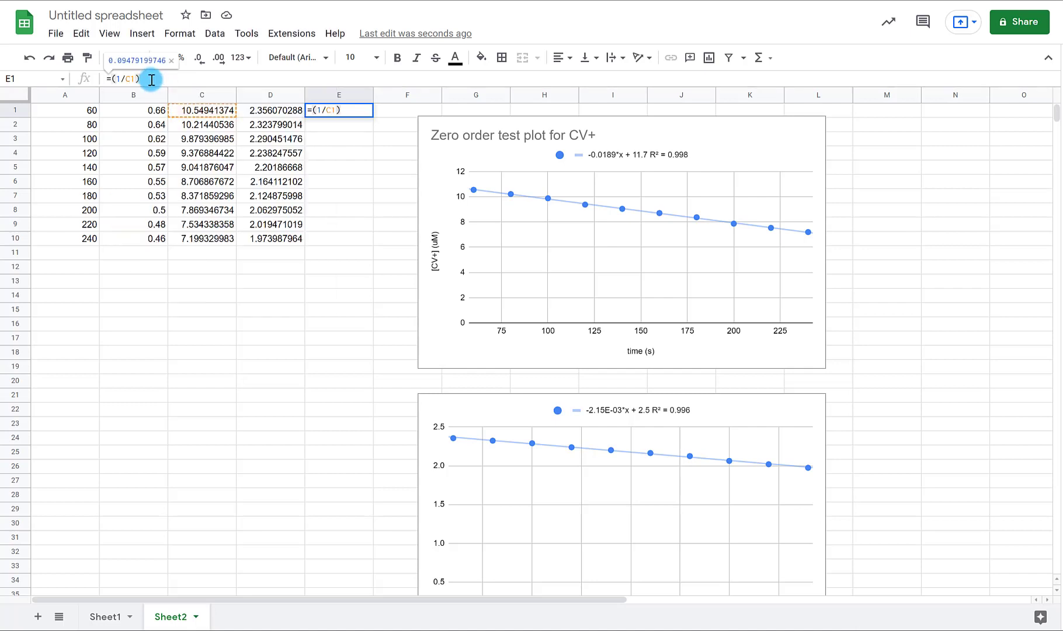
{"action": "type", "text": ")"}
{"action": "key", "text": "Return"}
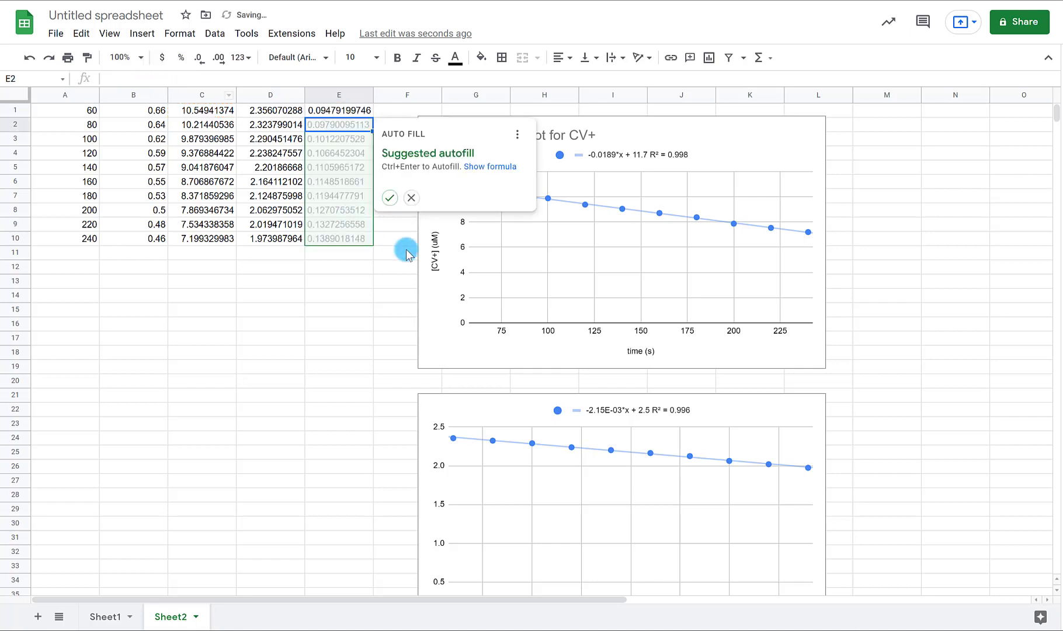
{"action": "left_click", "coordinate": [390, 197]}
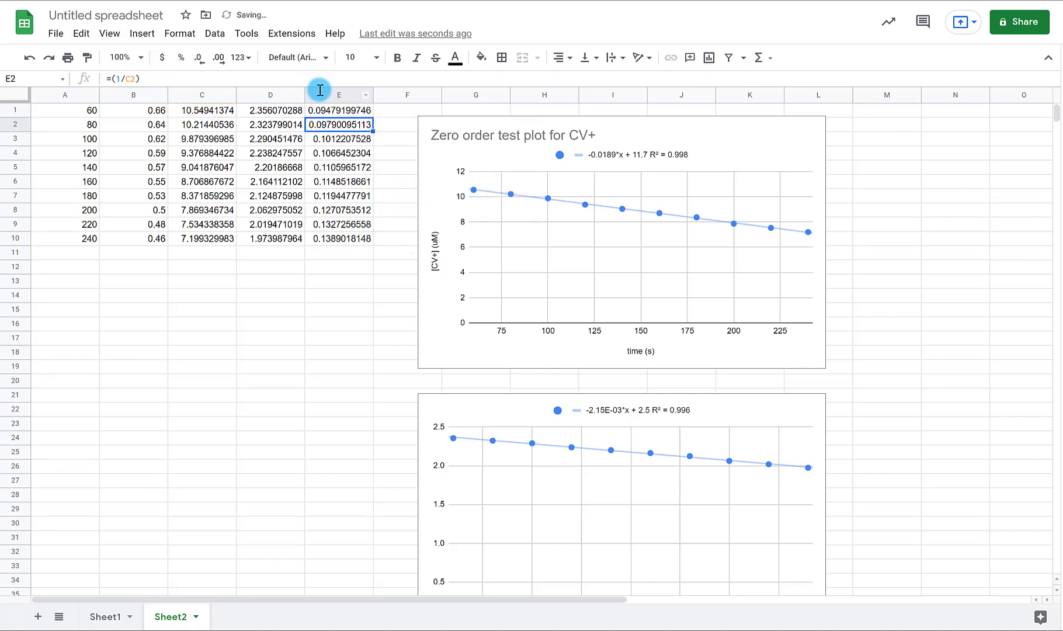
- Insert a chart from the reciprocal concentration values in E1:E10
{"action": "left_click_drag", "start_coordinate": [334, 111], "coordinate": [342, 238]}
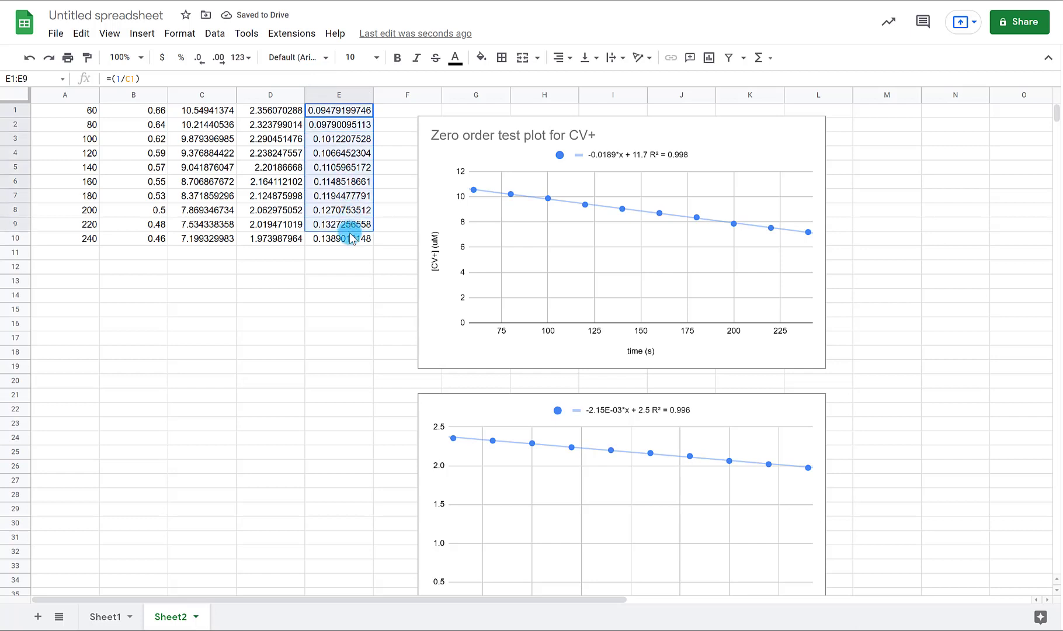
{"action": "left_click", "coordinate": [143, 34]}
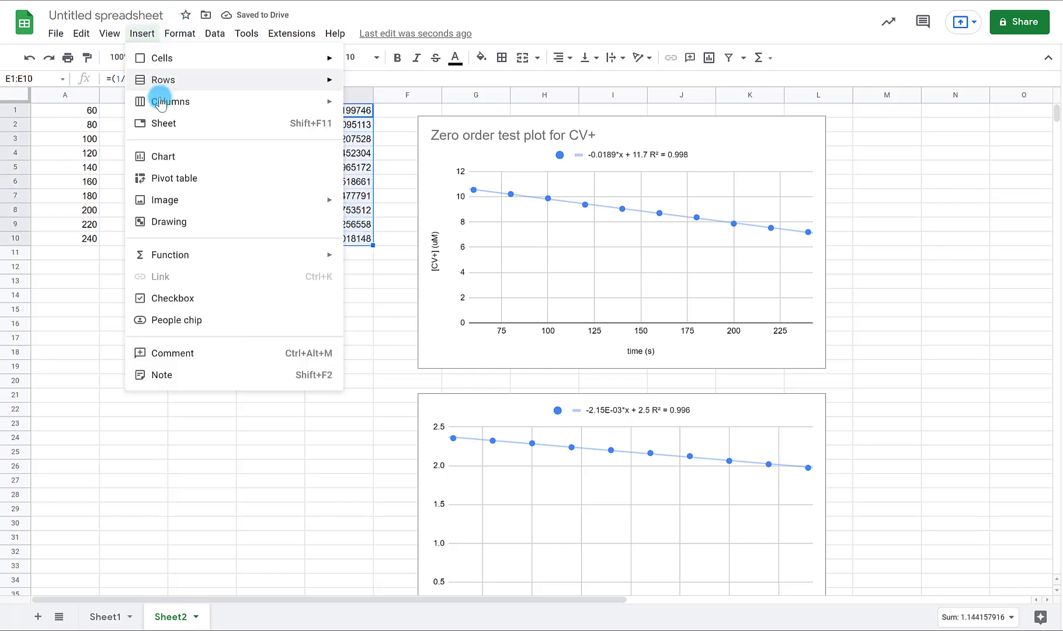
{"action": "left_click", "coordinate": [588, 162]}
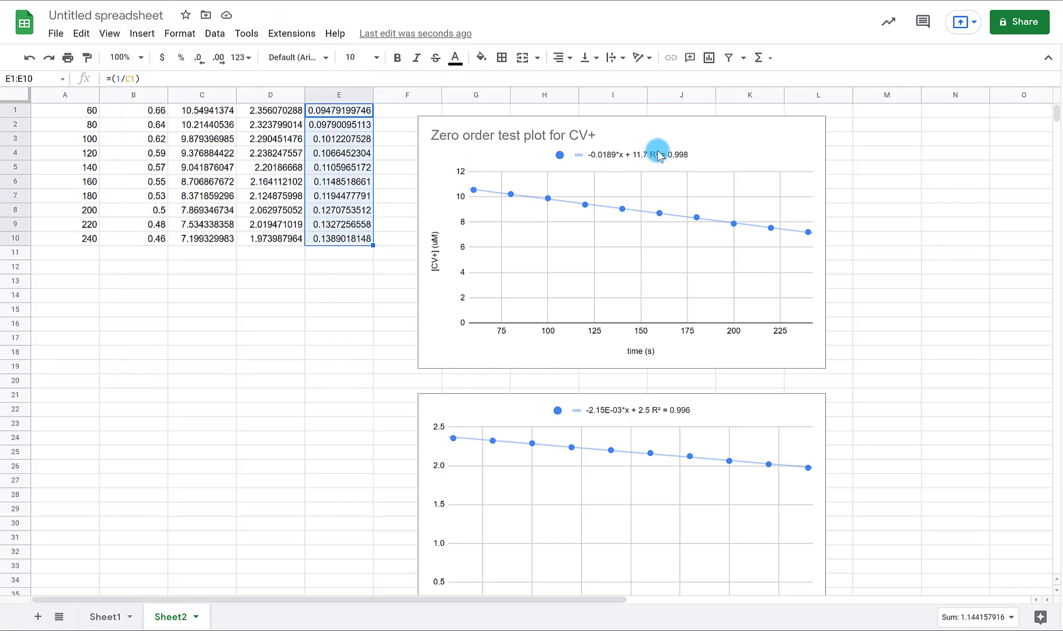
- Add a linear trendline to the reciprocal chart's series and label it with its equation
{"action": "left_click", "coordinate": [1008, 101]}
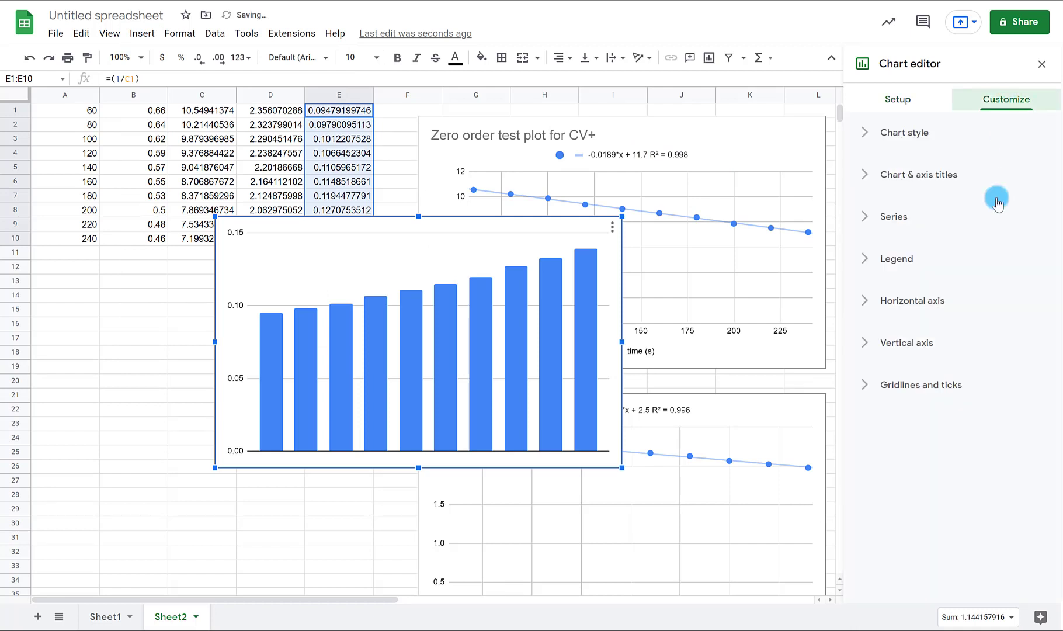
{"action": "left_click", "coordinate": [865, 222]}
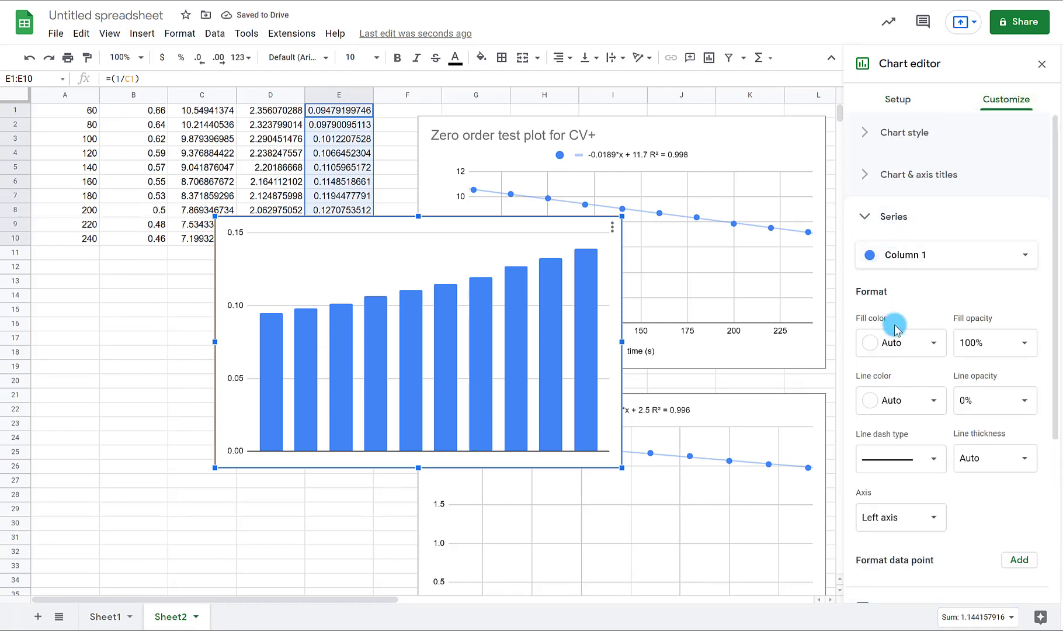
{"action": "scroll", "coordinate": [897, 406], "scroll_direction": "down", "scroll_amount": 3}
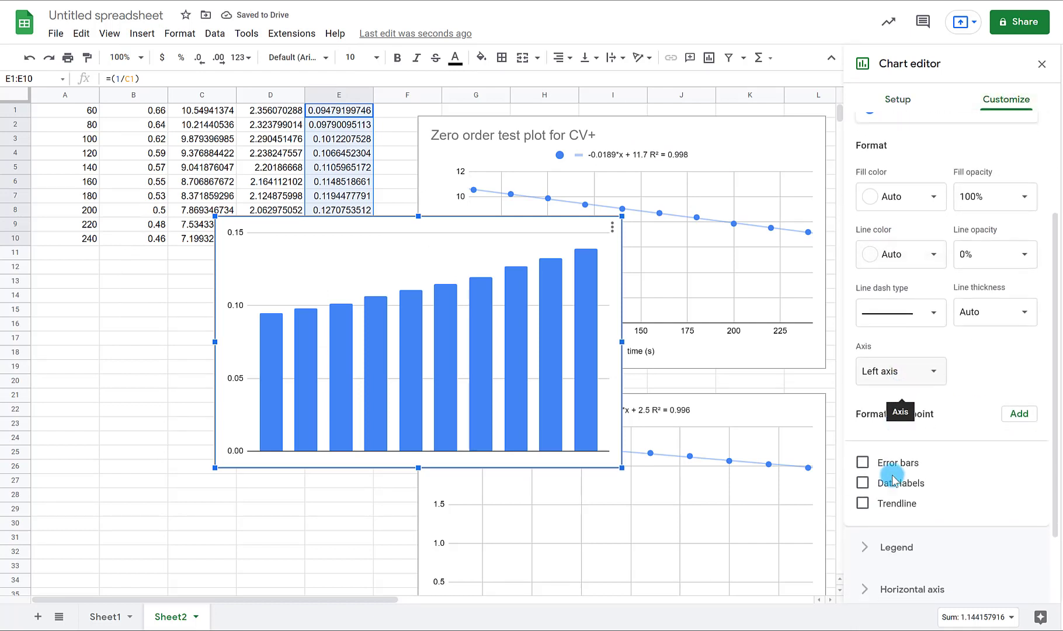
{"action": "left_click", "coordinate": [863, 502]}
{"action": "scroll", "coordinate": [876, 491], "scroll_direction": "down", "scroll_amount": 4}
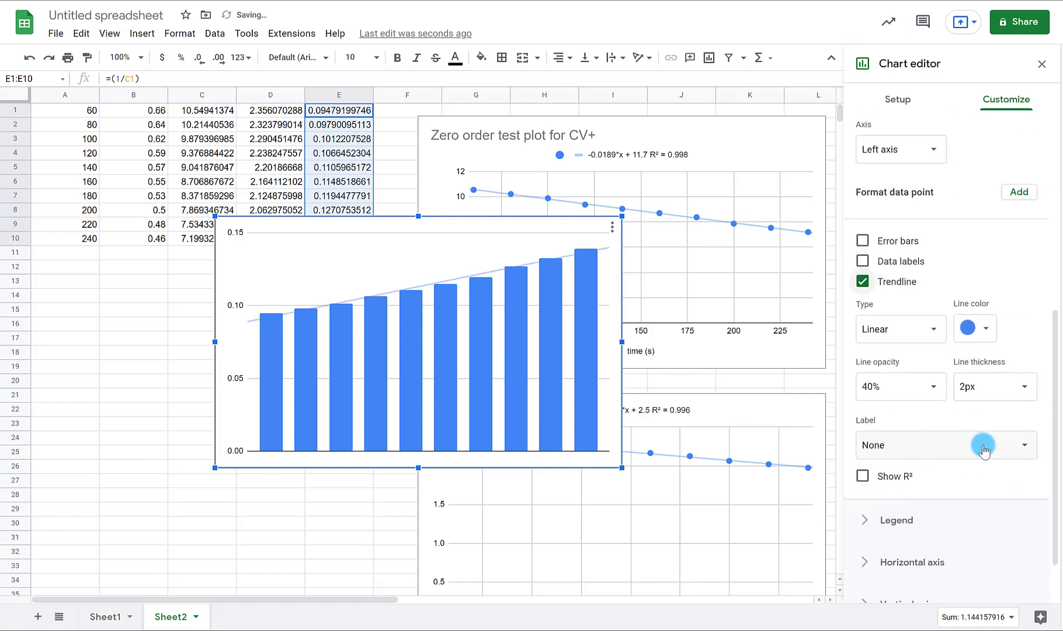
{"action": "left_click", "coordinate": [984, 447]}
{"action": "left_click", "coordinate": [890, 486]}
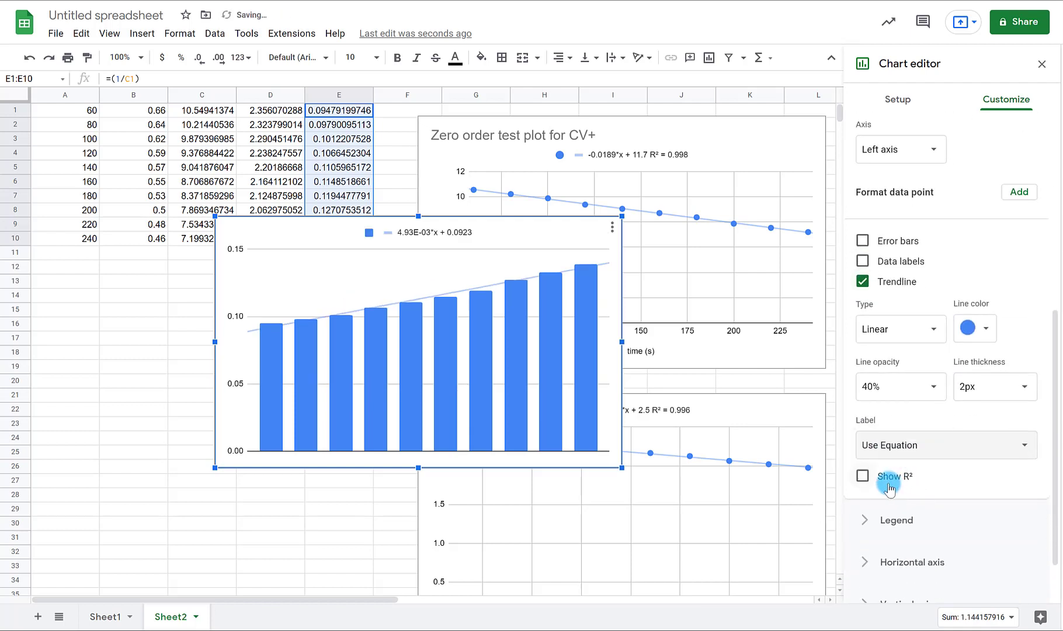
- Change the reciprocal concentration chart's type to a scatter chart
{"action": "scroll", "coordinate": [888, 272], "scroll_direction": "up", "scroll_amount": 6}
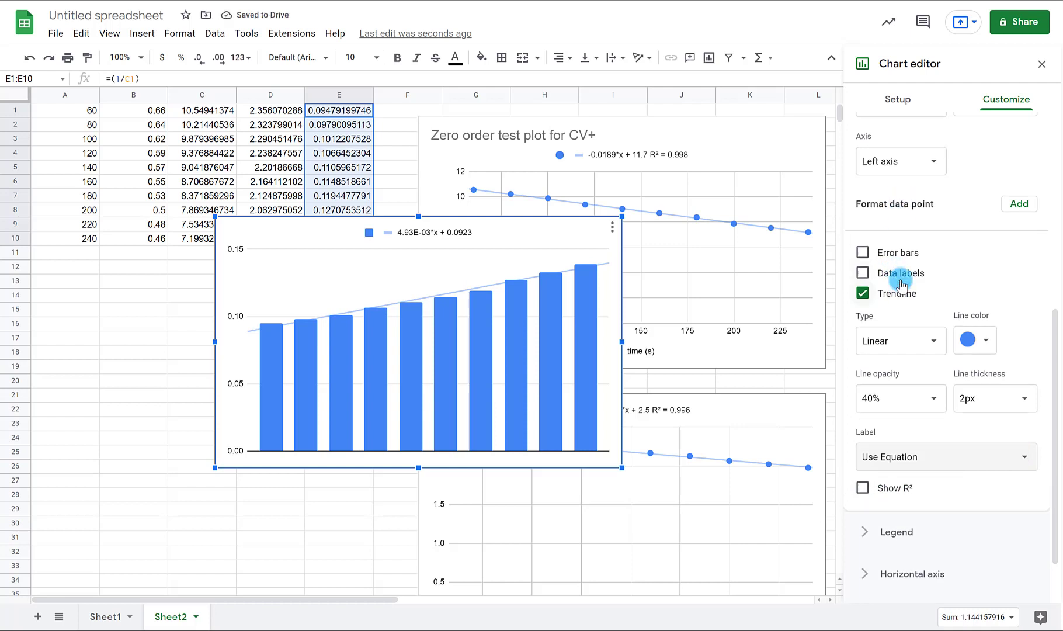
{"action": "left_click", "coordinate": [871, 132]}
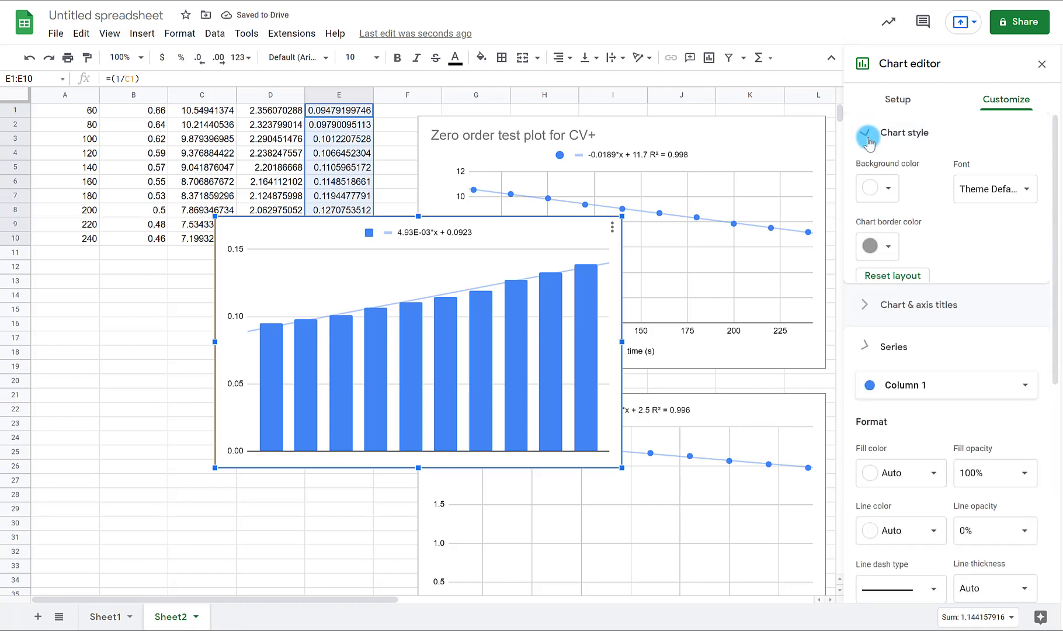
{"action": "left_click", "coordinate": [893, 99]}
{"action": "left_click", "coordinate": [909, 158]}
{"action": "scroll", "coordinate": [885, 526], "scroll_direction": "down", "scroll_amount": 2}
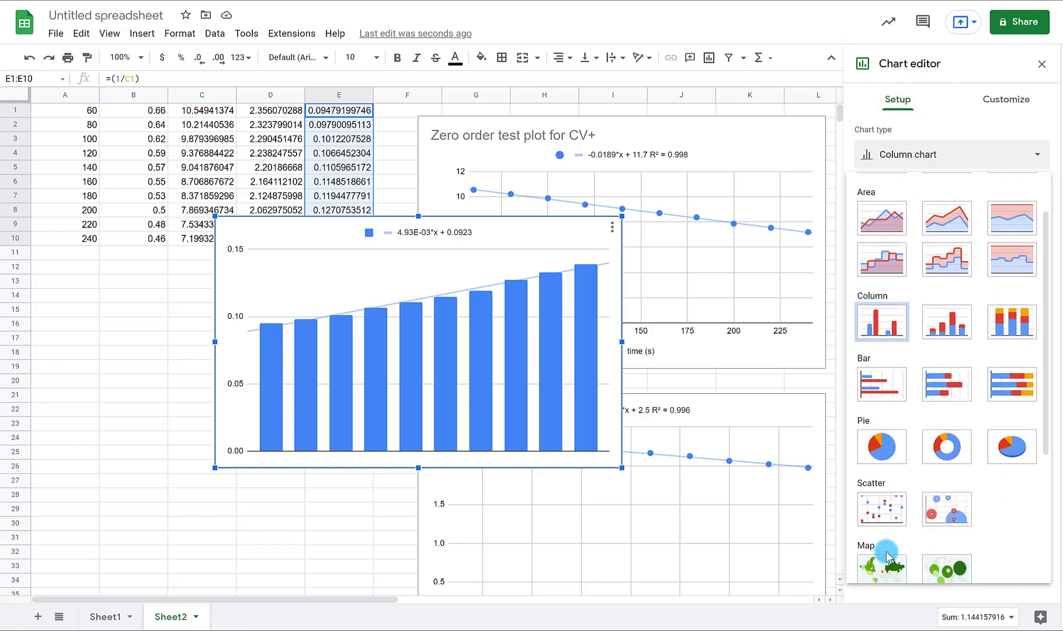
{"action": "left_click", "coordinate": [877, 512]}
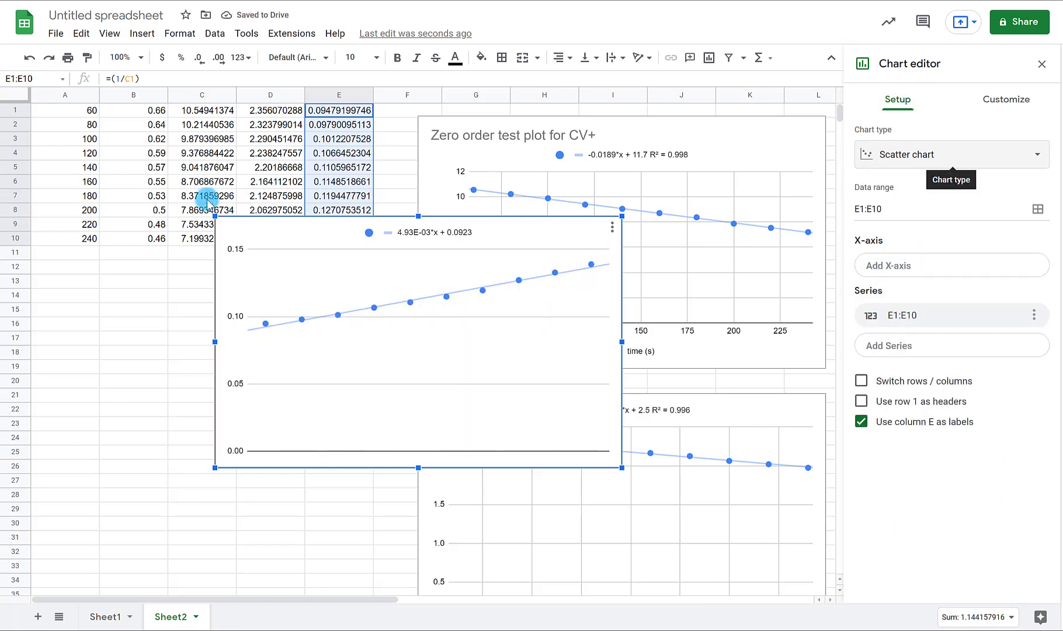
- Set the reciprocal chart's X-axis to the times in A1:A10 and move the chart below the data table
{"action": "left_click", "coordinate": [1010, 100]}
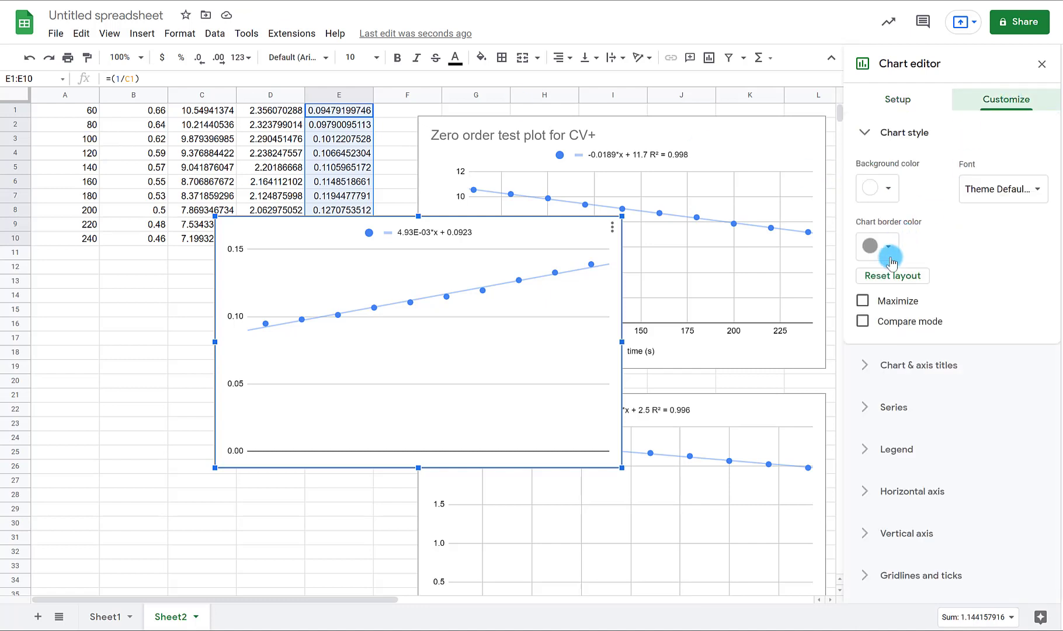
{"action": "left_click", "coordinate": [898, 100]}
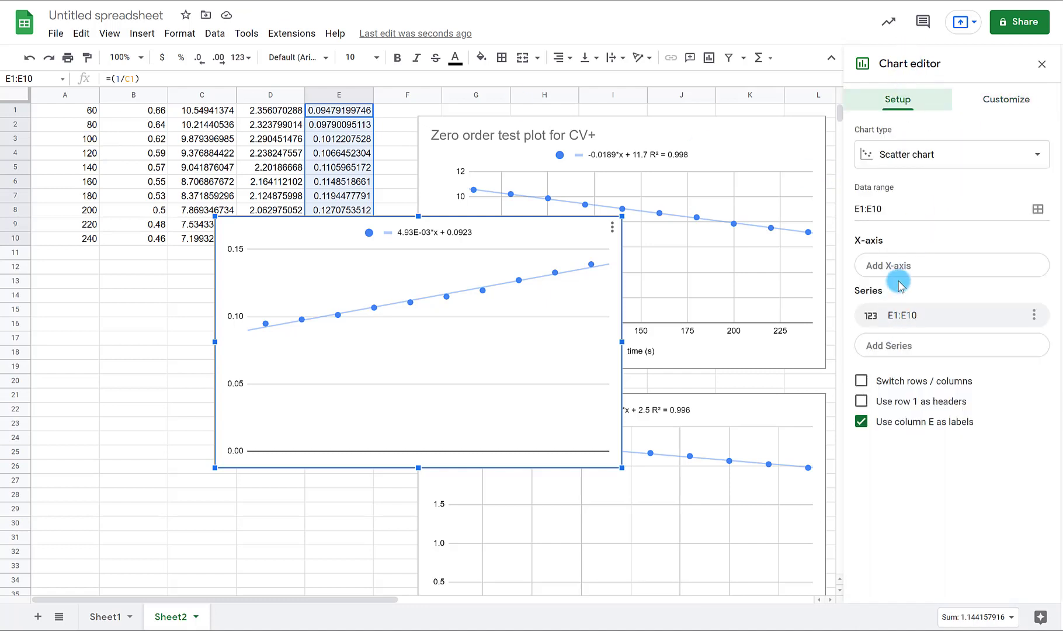
{"action": "left_click", "coordinate": [907, 268]}
{"action": "left_click", "coordinate": [998, 293]}
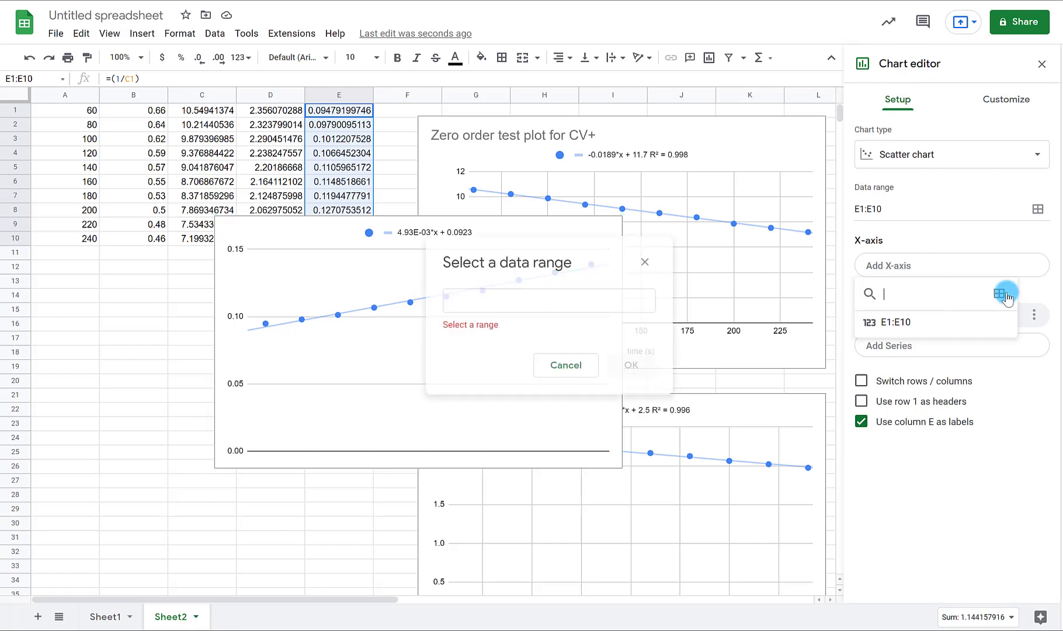
{"action": "left_click_drag", "start_coordinate": [57, 113], "coordinate": [64, 234]}
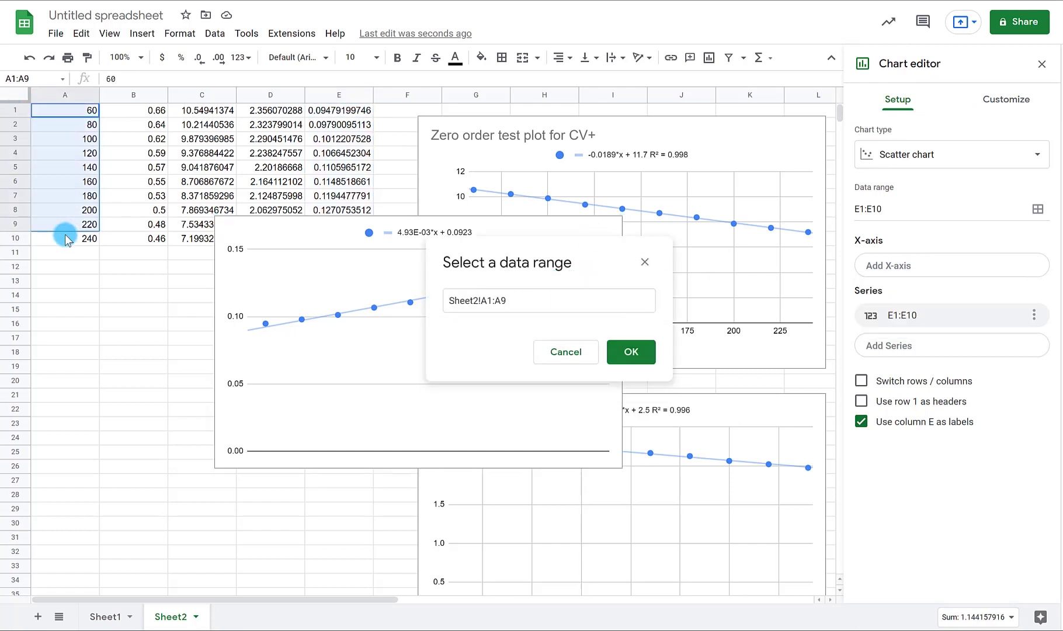
{"action": "left_click", "coordinate": [629, 351]}
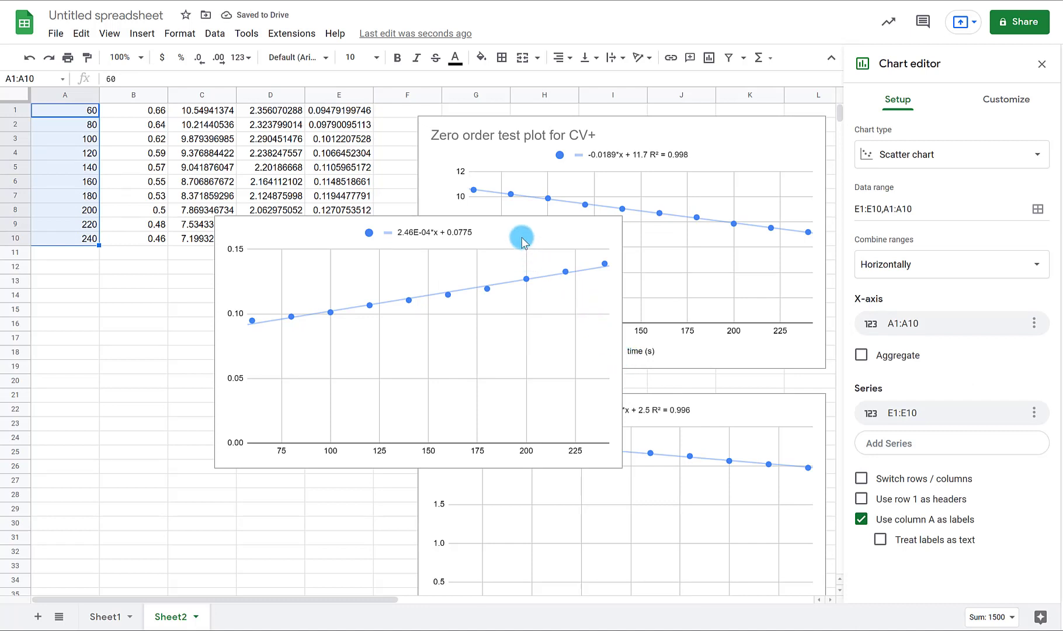
{"action": "left_click", "coordinate": [471, 243]}
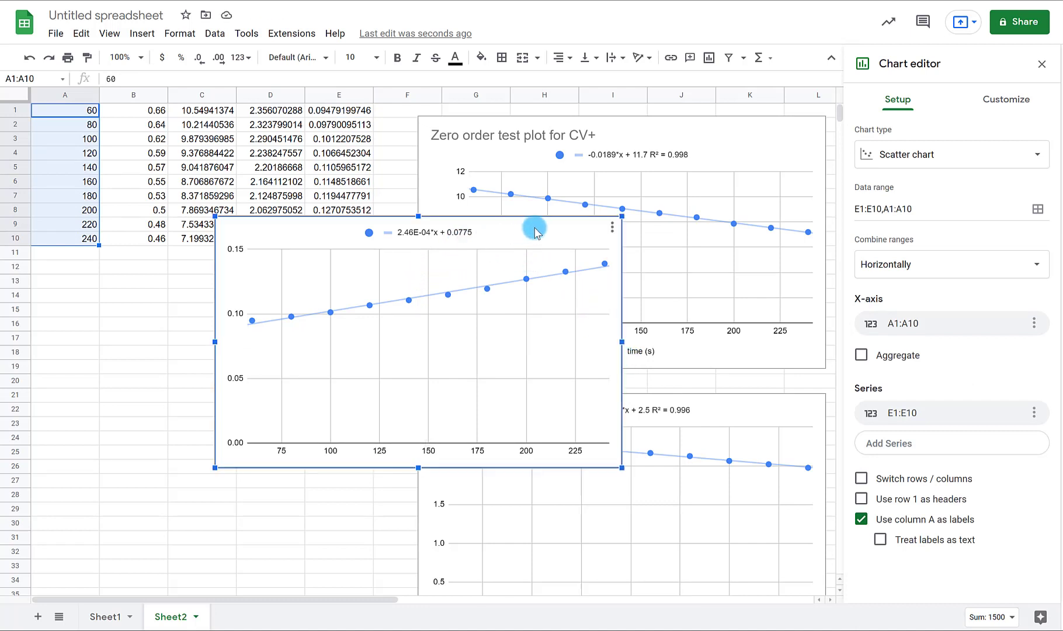
{"action": "left_click_drag", "start_coordinate": [535, 227], "coordinate": [345, 283]}
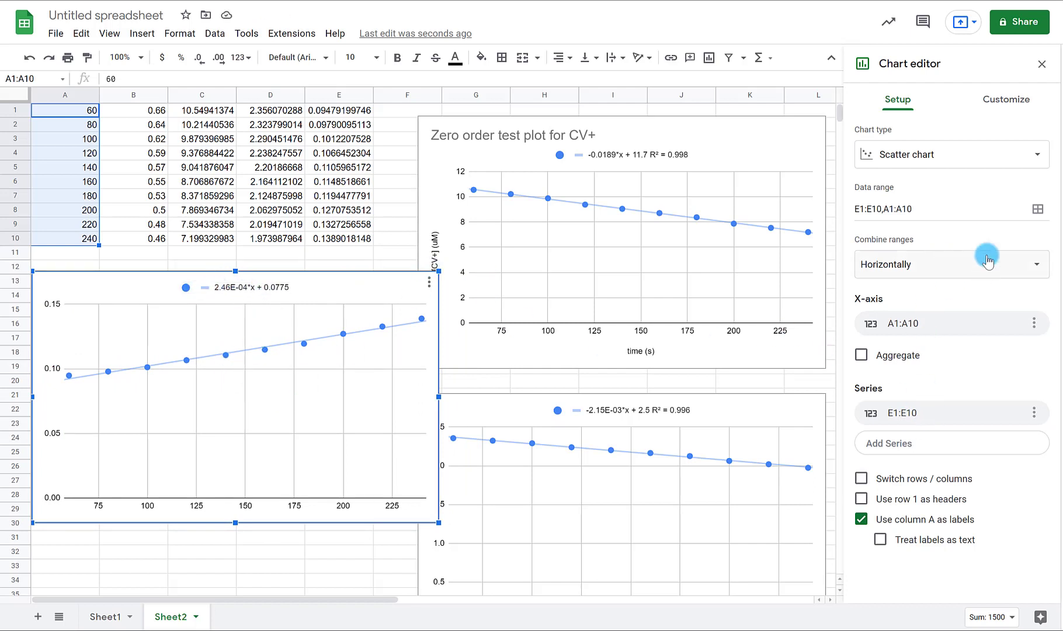
- Show the R² value on the reciprocal chart's trendline and move the chart down to start at row 15
{"action": "left_click", "coordinate": [1011, 105]}
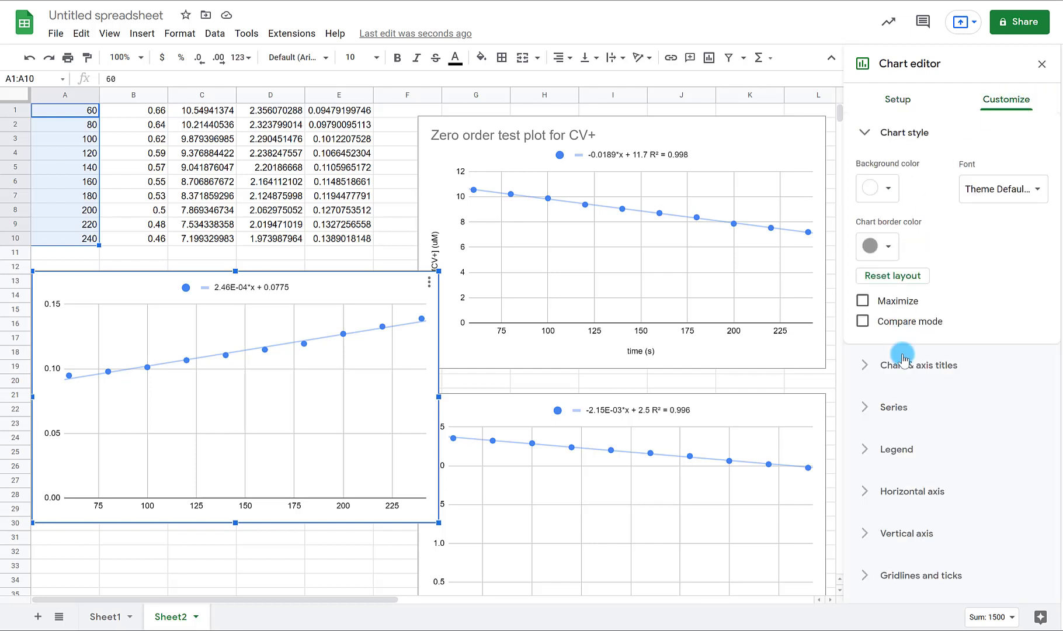
{"action": "left_click", "coordinate": [864, 449]}
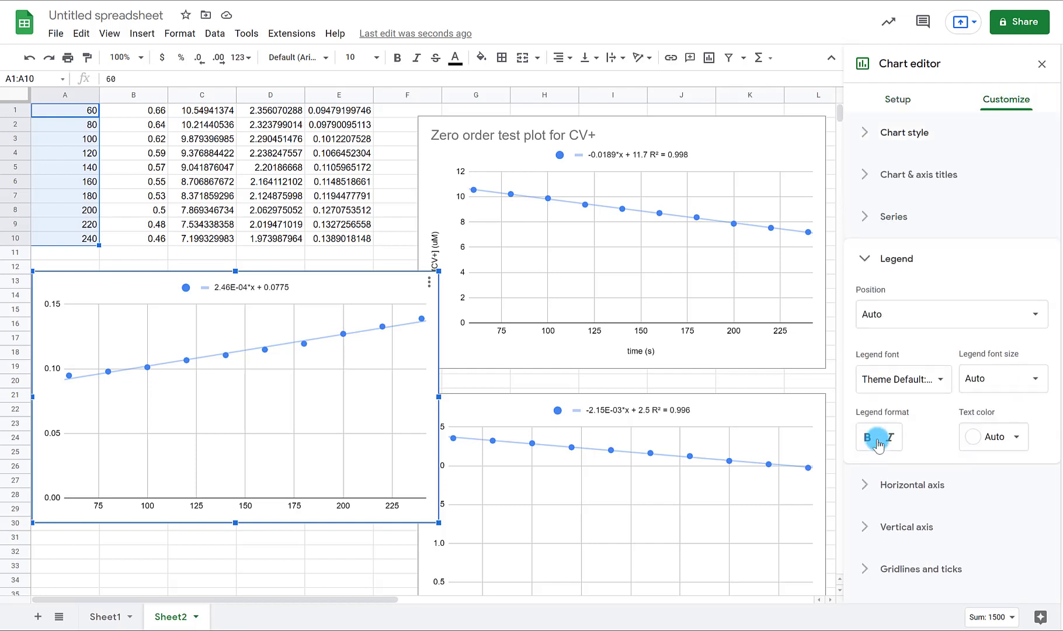
{"action": "left_click", "coordinate": [866, 224]}
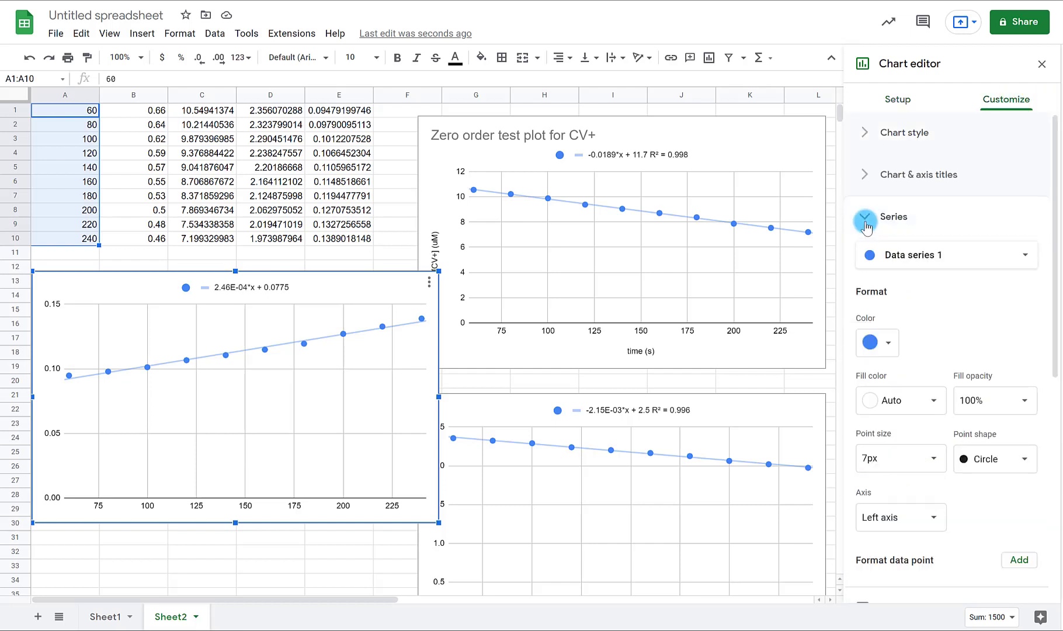
{"action": "scroll", "coordinate": [934, 461], "scroll_direction": "down", "scroll_amount": 4}
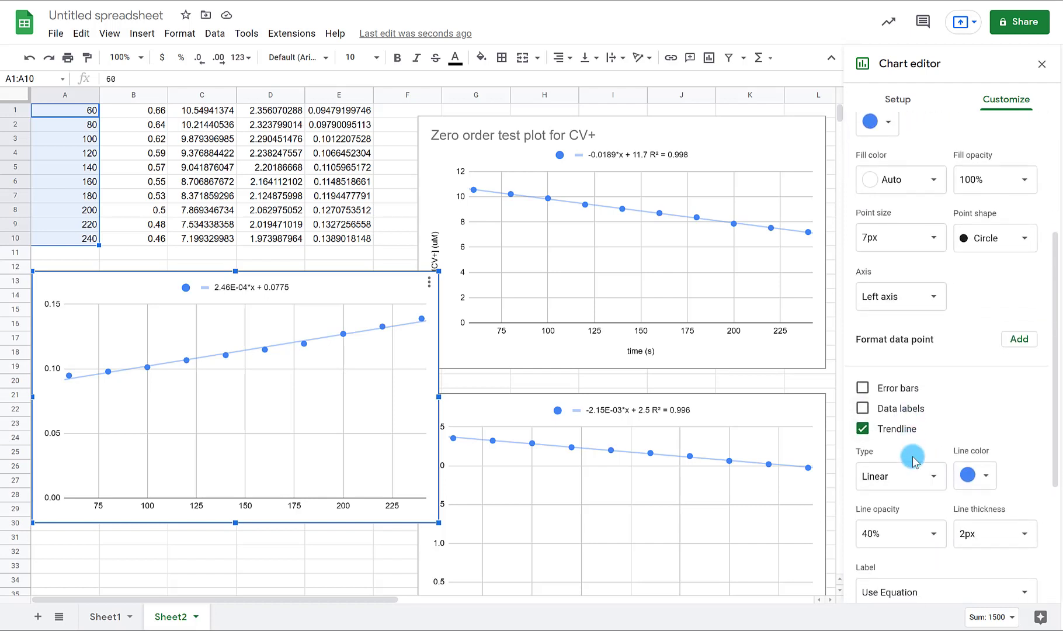
{"action": "scroll", "coordinate": [911, 449], "scroll_direction": "down", "scroll_amount": 3}
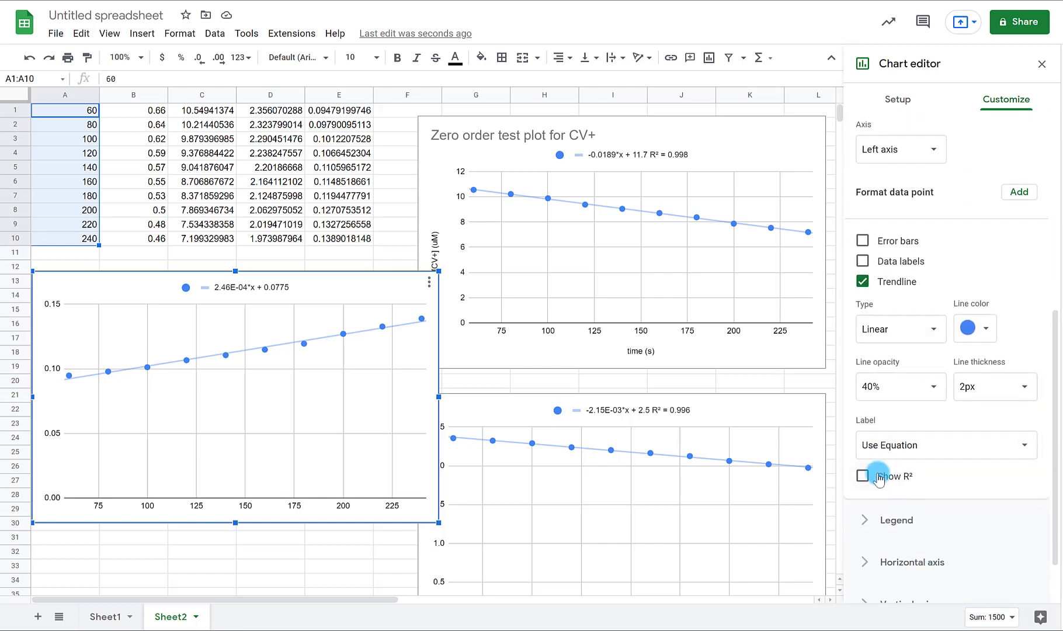
{"action": "left_click", "coordinate": [862, 477]}
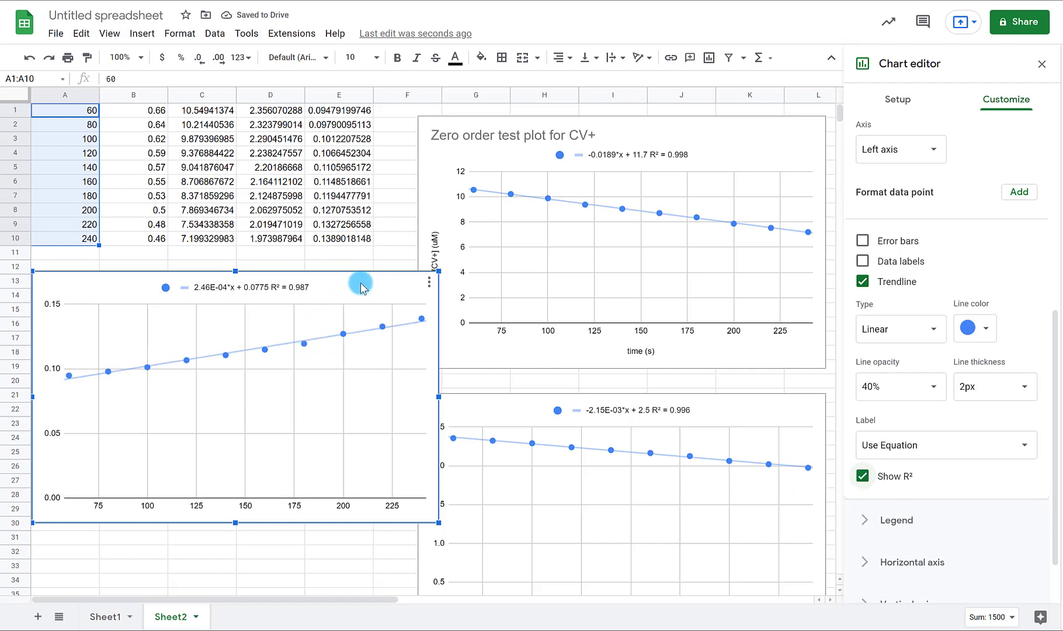
{"action": "left_click_drag", "start_coordinate": [361, 282], "coordinate": [336, 325]}
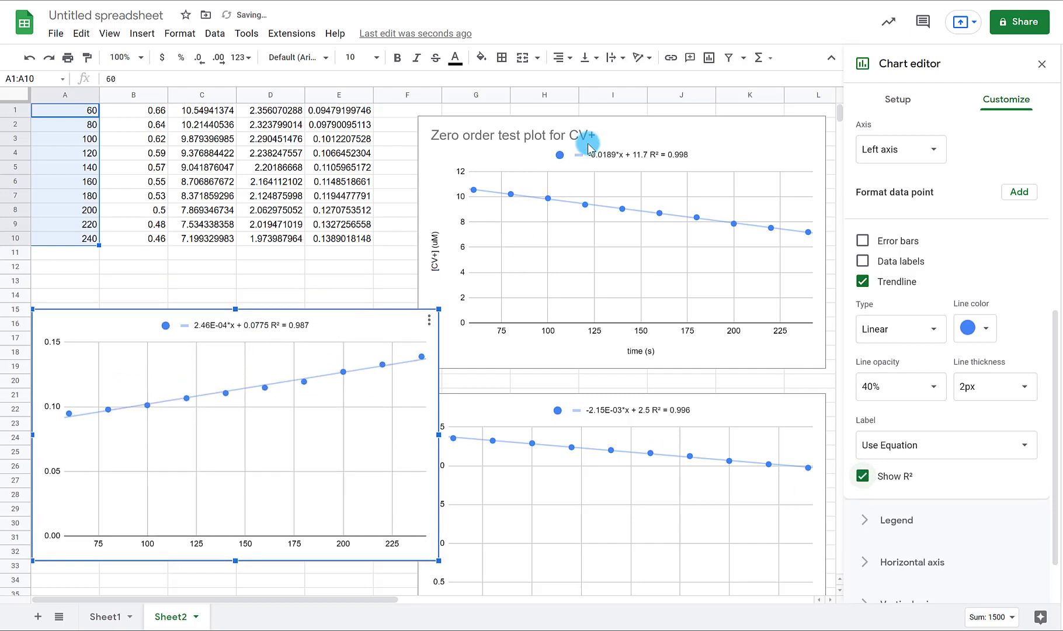